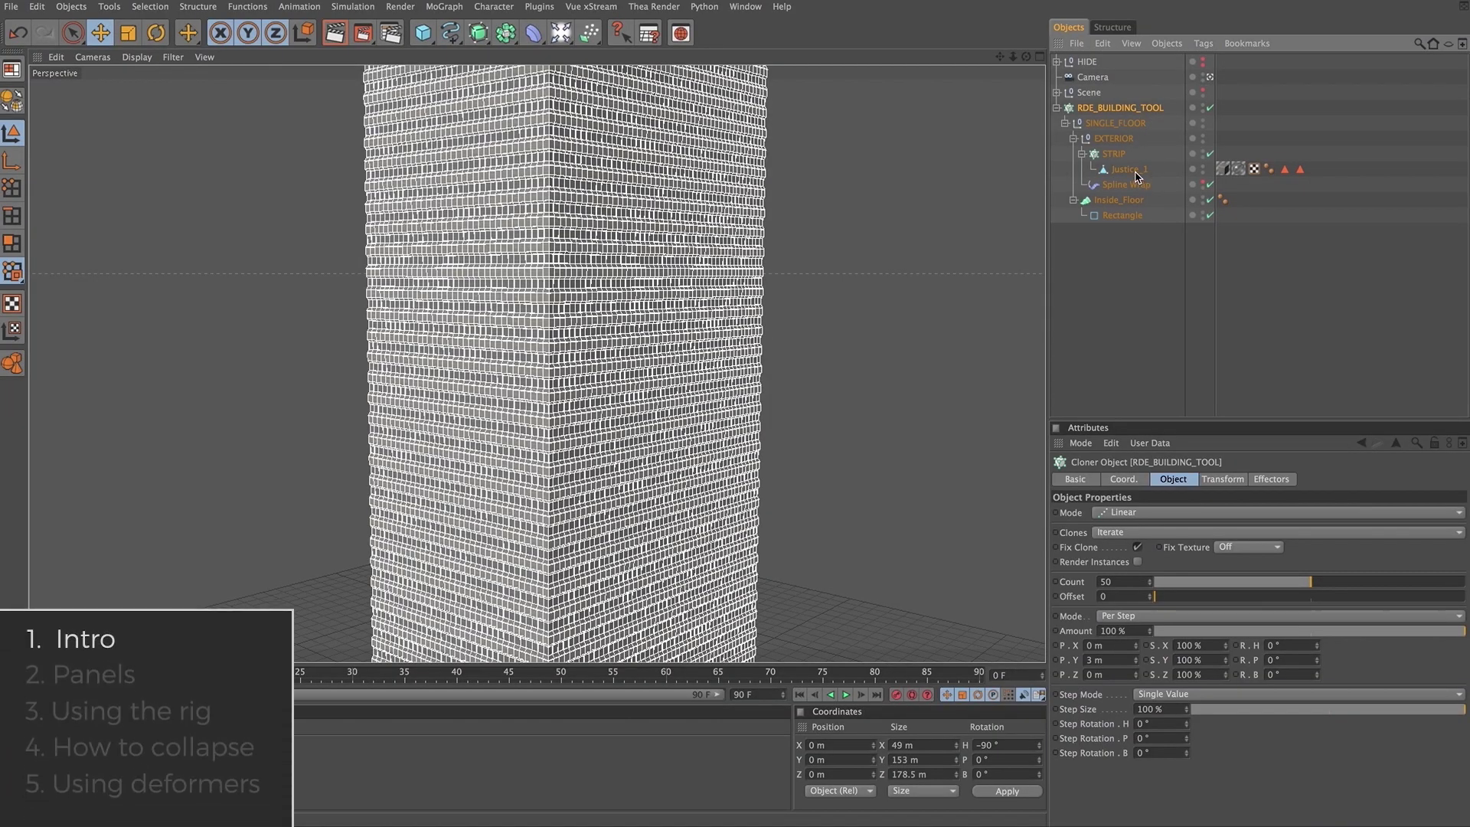
- Turn off the RDE_BUILDING_TOOL generators and leave the scene camera to inspect the Justice_1 panel and the Rectangle spline on their own
click(1133, 170)
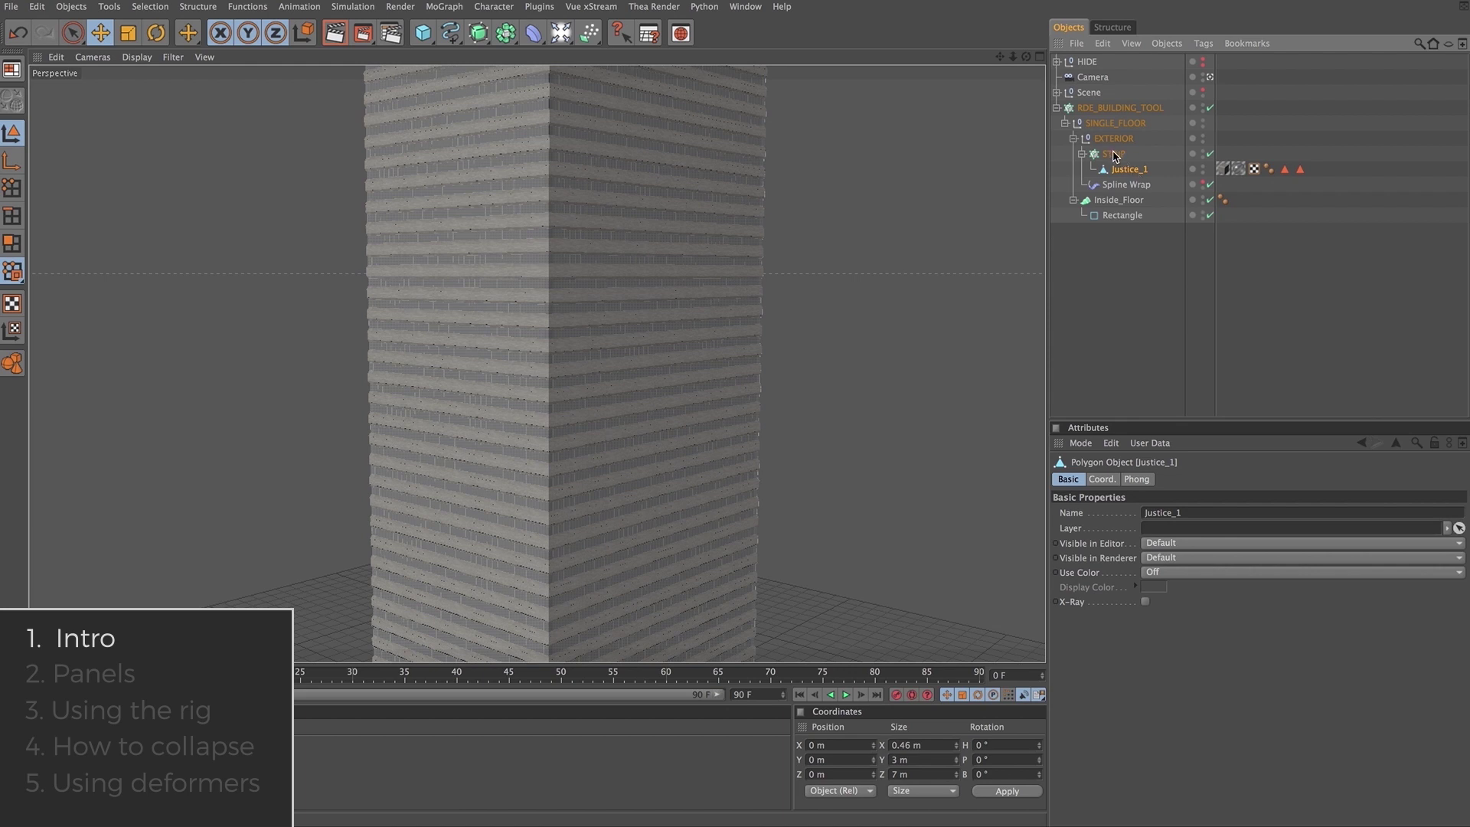
click(1124, 217)
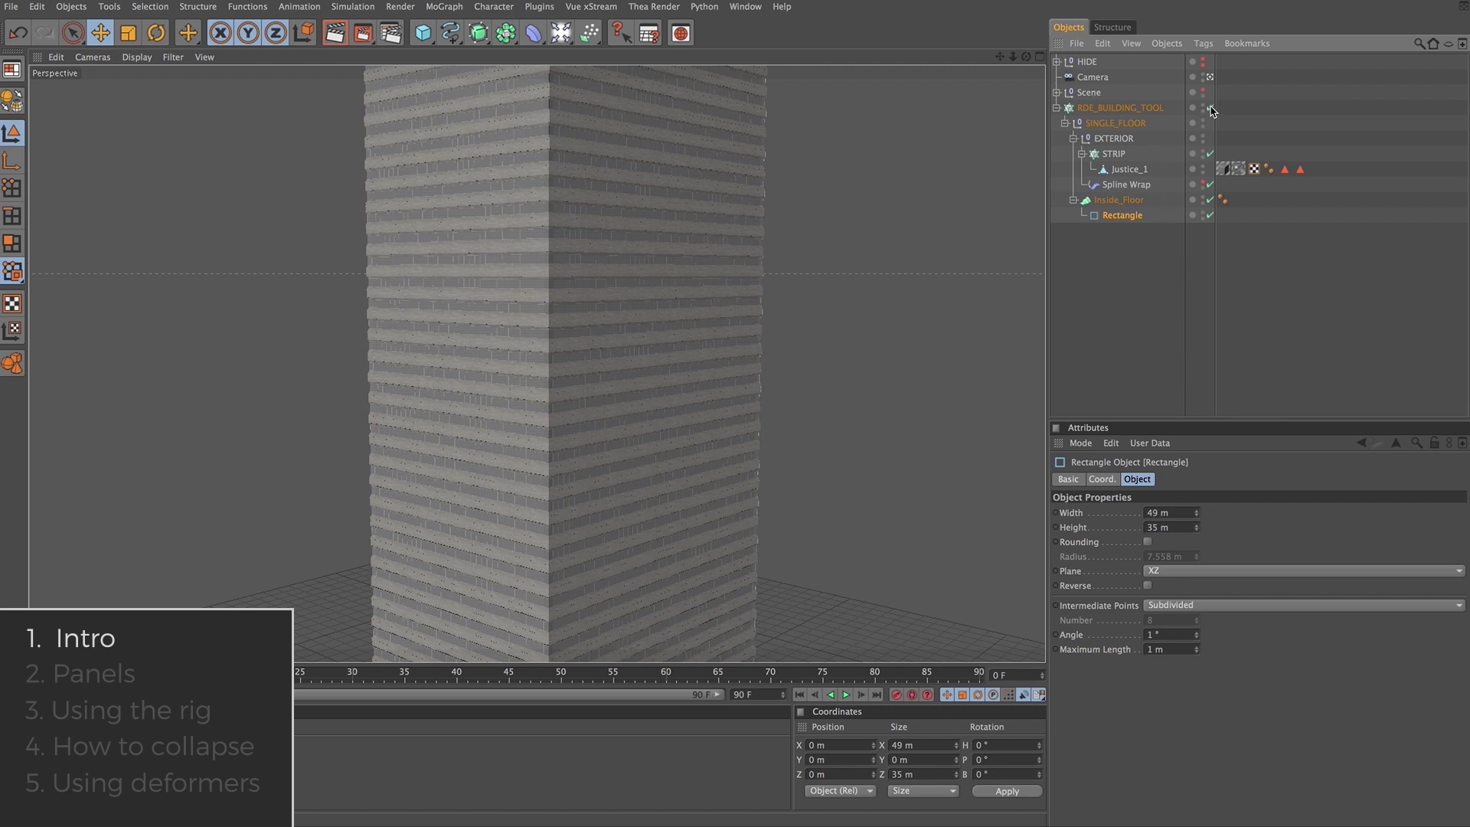
drag(1209, 108, 1213, 200)
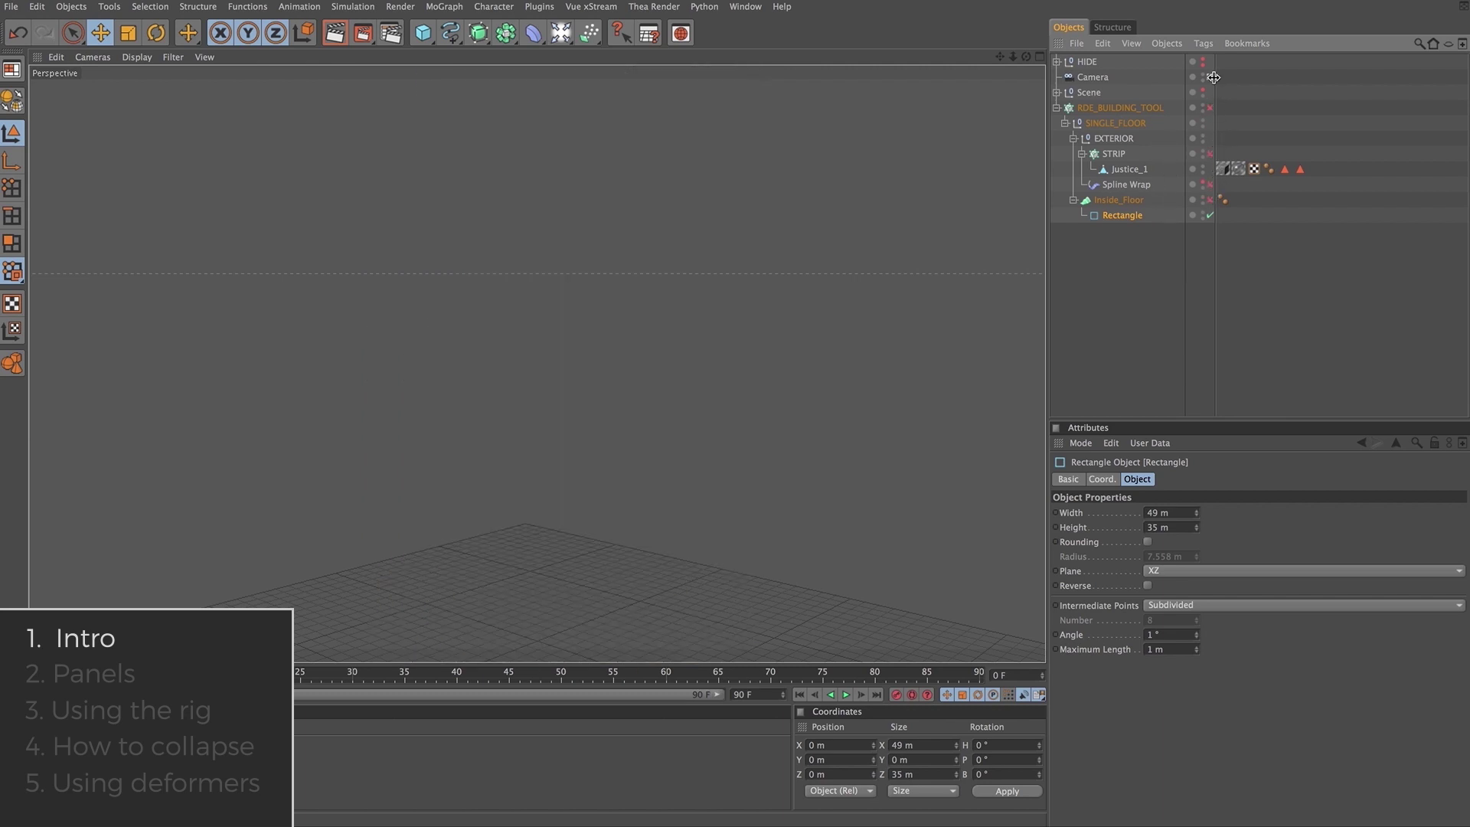
click(1209, 77)
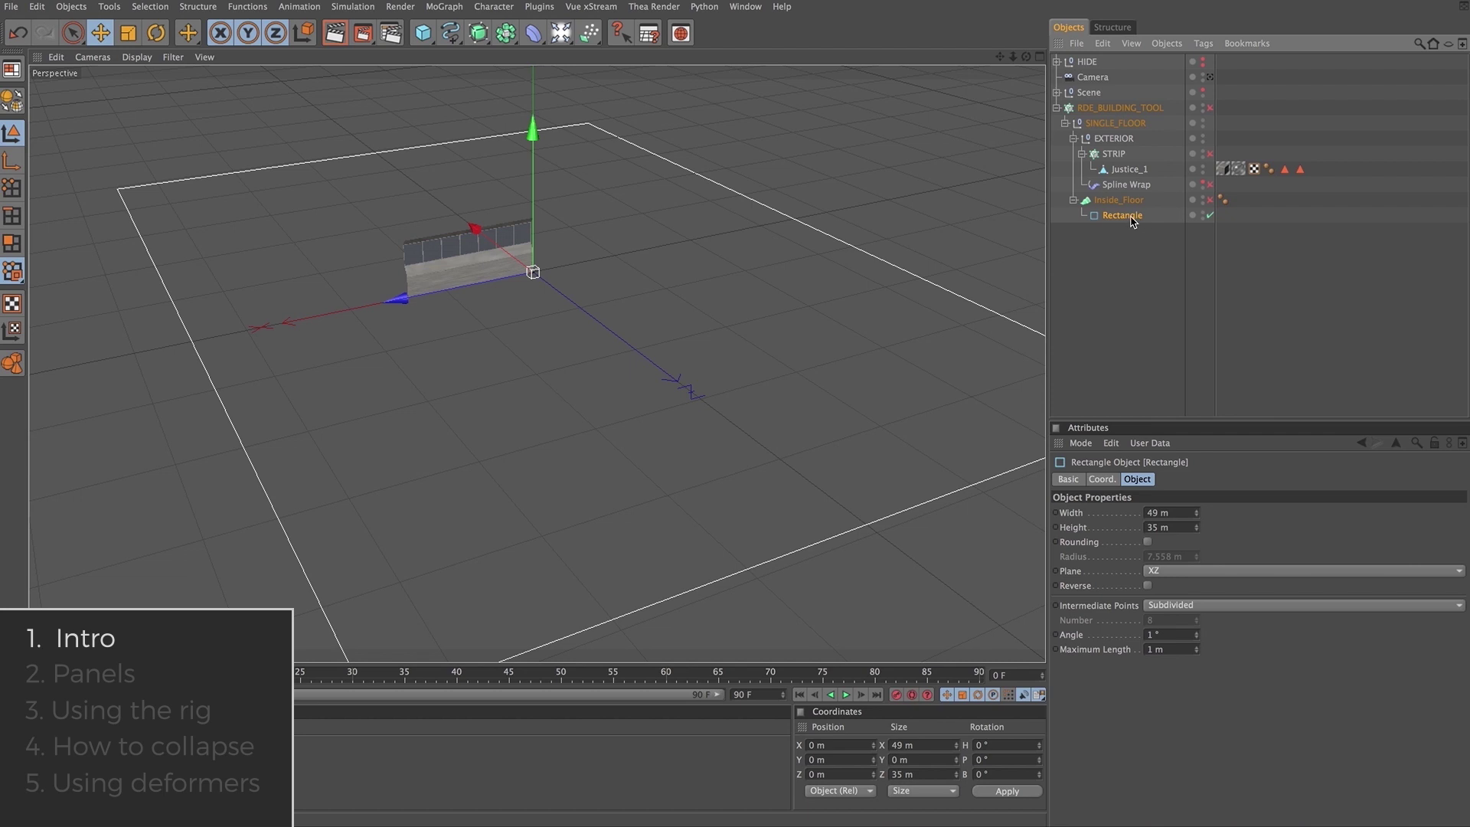
click(1124, 170)
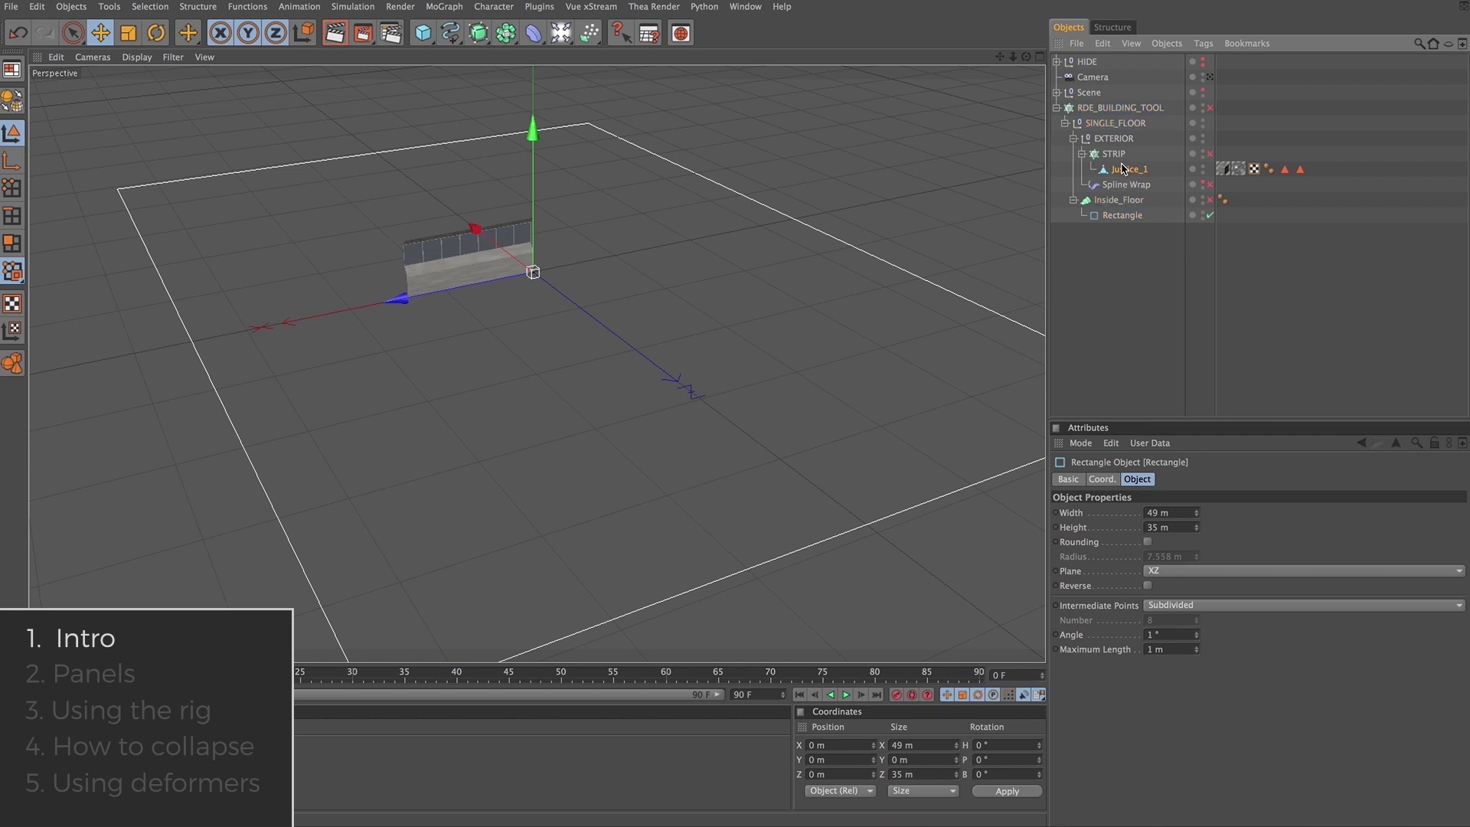
- Turn the building rig's generators back on and return to the scene camera view
click(1135, 264)
drag(1208, 109, 1217, 201)
click(1211, 77)
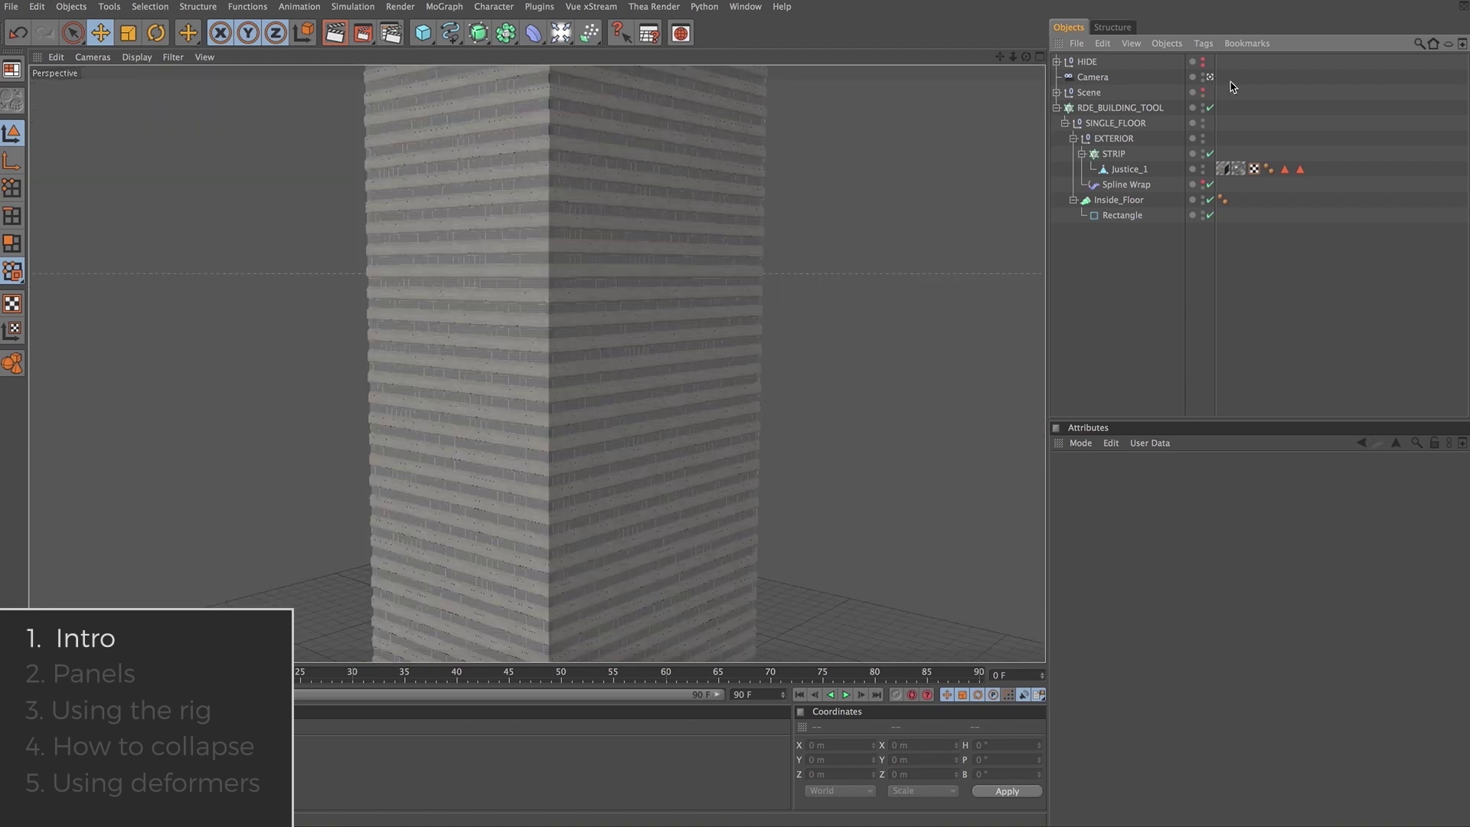
- Disable the Inside_Floor object and render the view of the building
click(1210, 200)
key(ctrl+r)
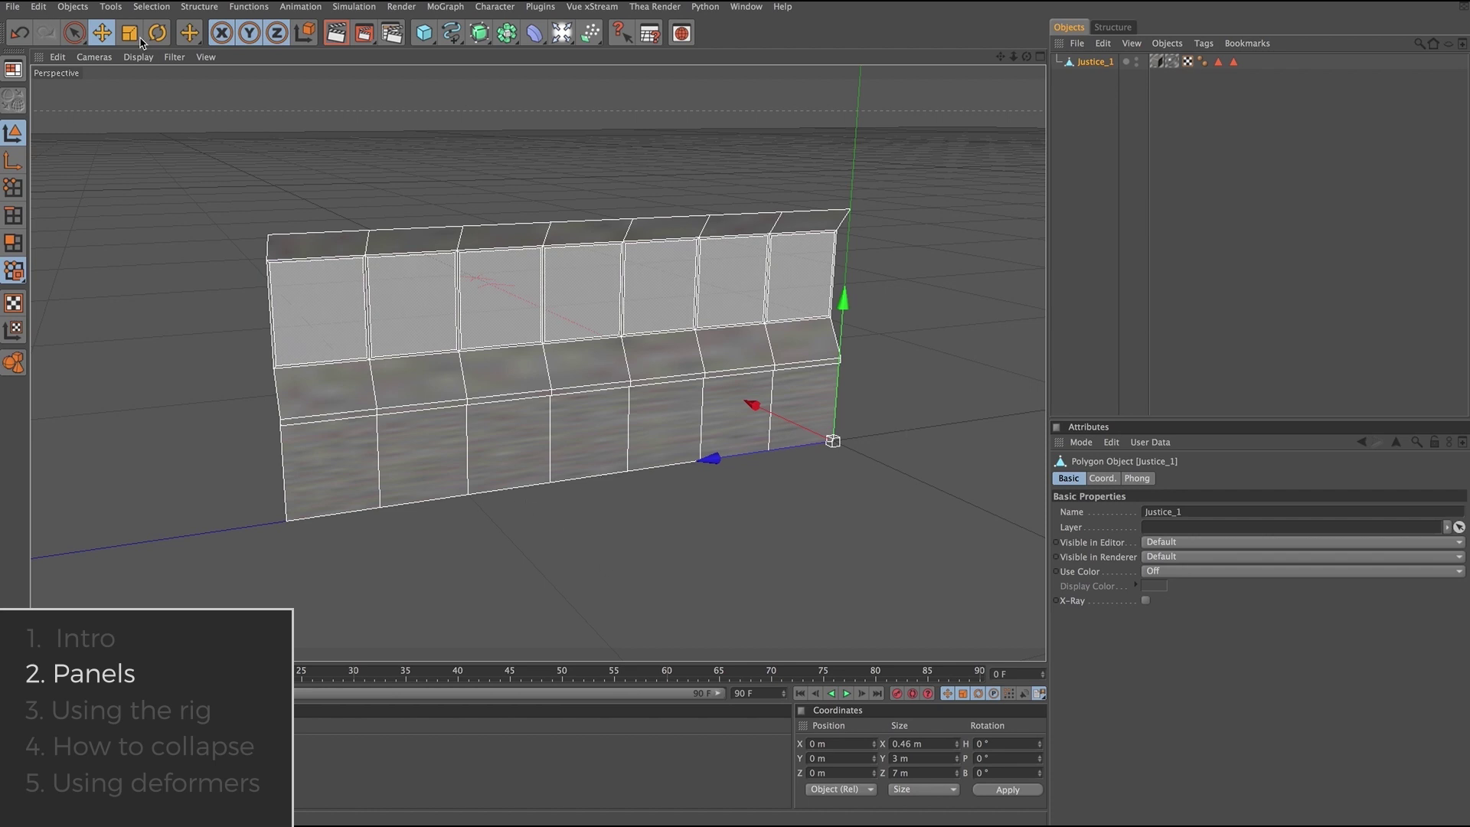
- Select all points of the Justice_1 panel in point mode with Rectangle Selection
click(13, 187)
drag(74, 32, 122, 49)
drag(214, 131, 1047, 622)
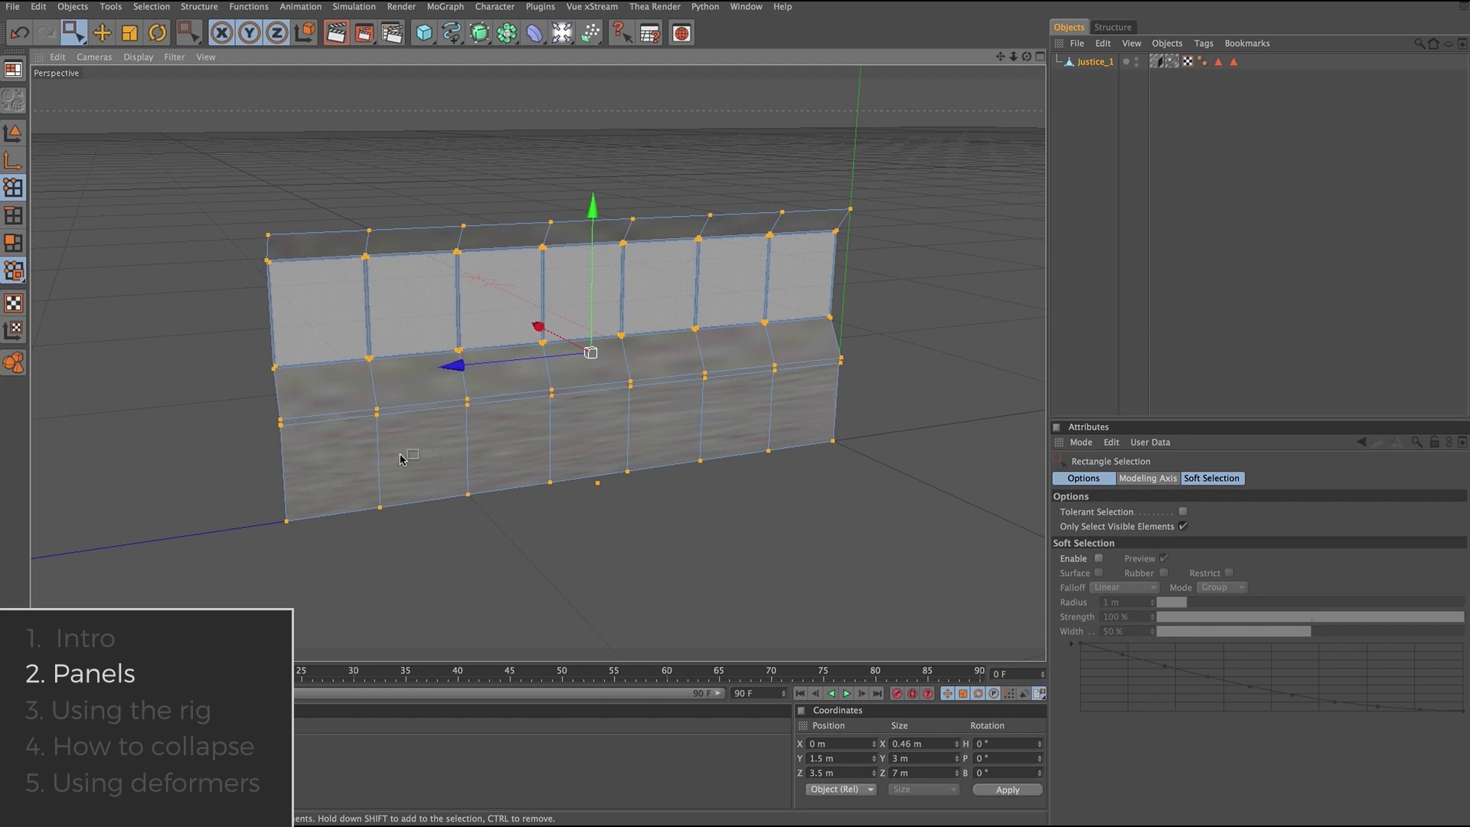
alt+drag(536, 360, 583, 346)
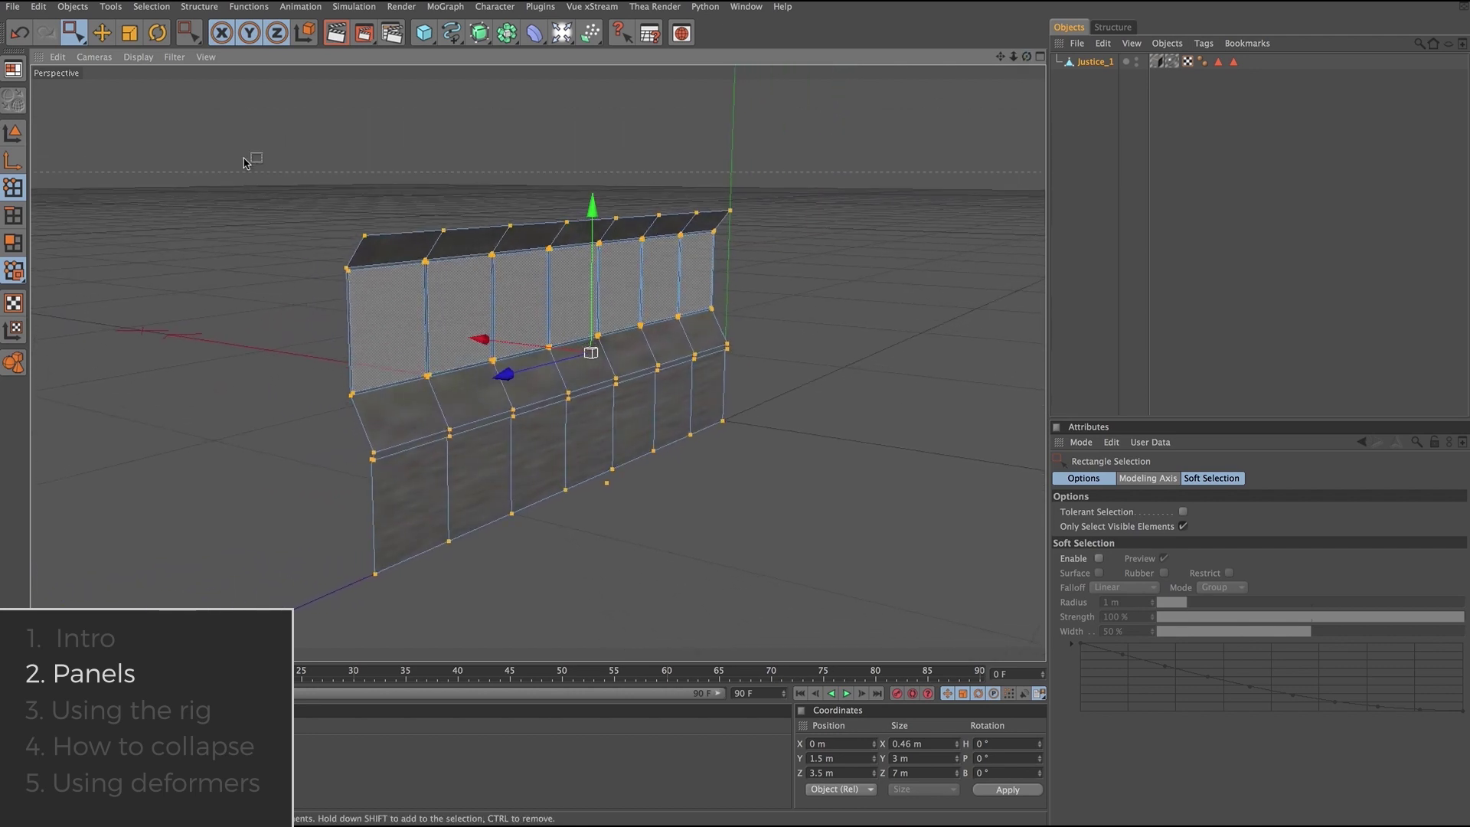
- Examine the panel's bounds by selecting the isolated point in front of its base, a base corner point and all points together
drag(243, 154, 595, 481)
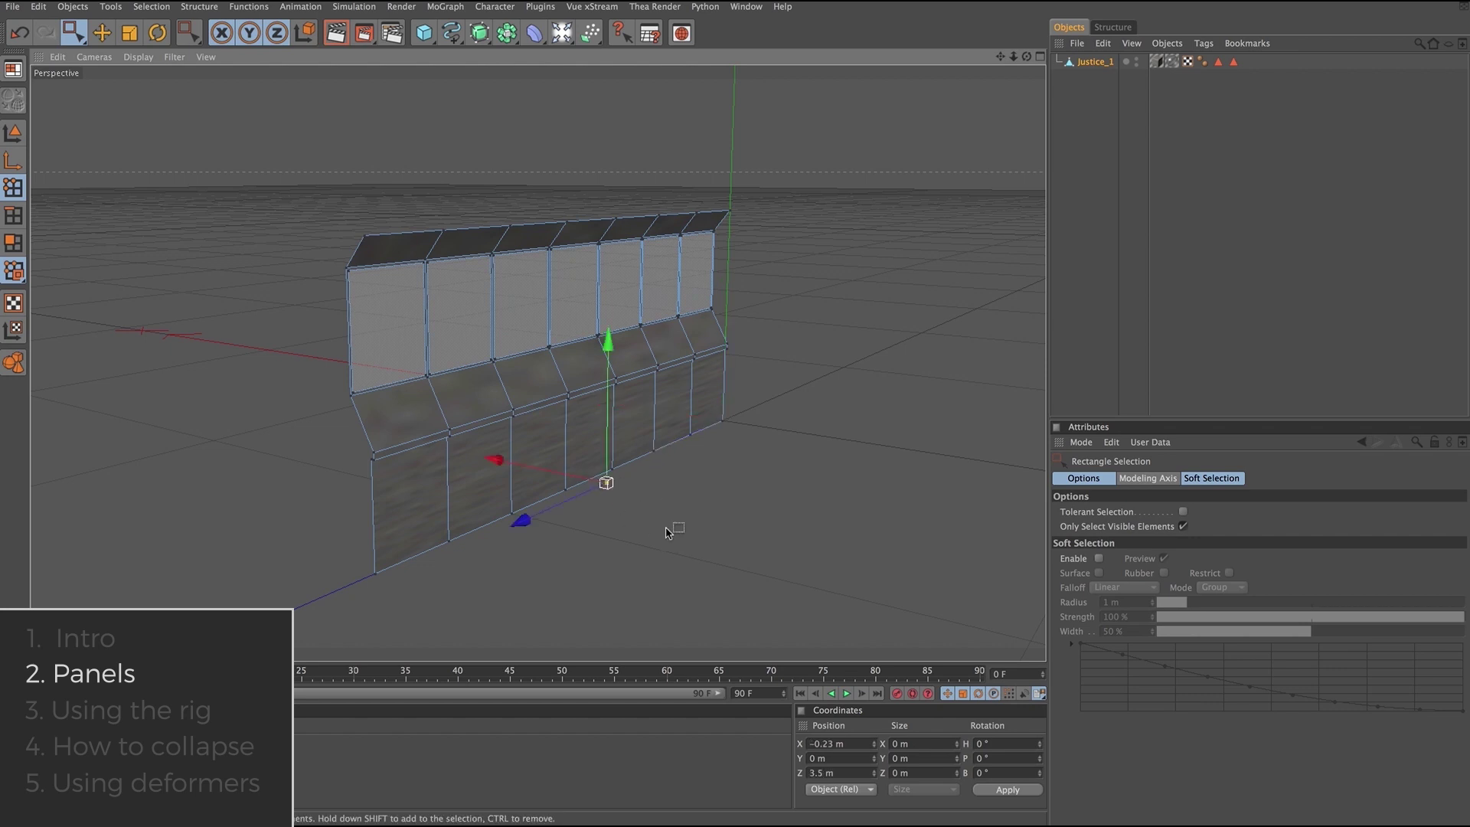
click(668, 531)
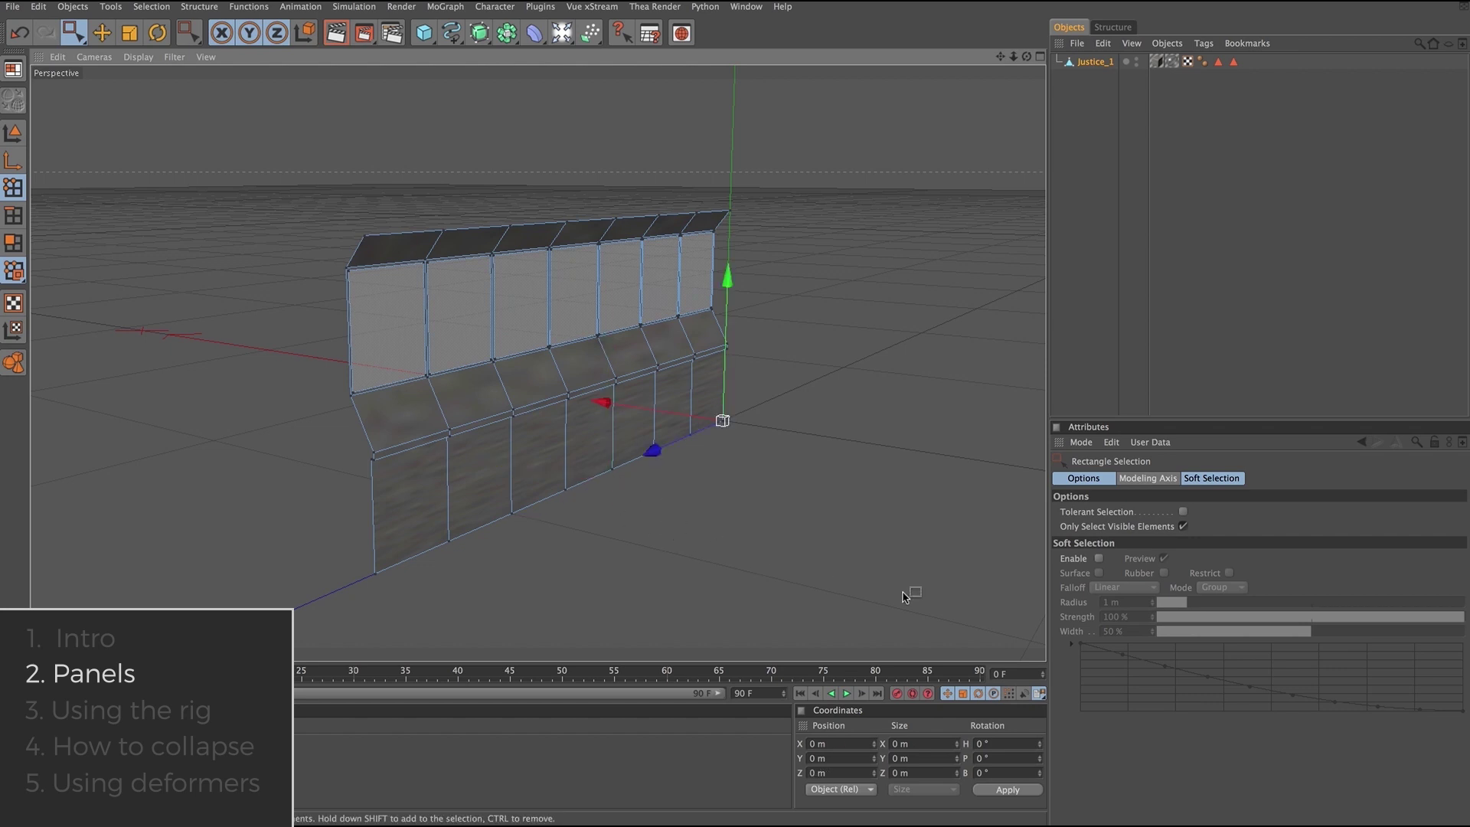
drag(903, 593, 250, 158)
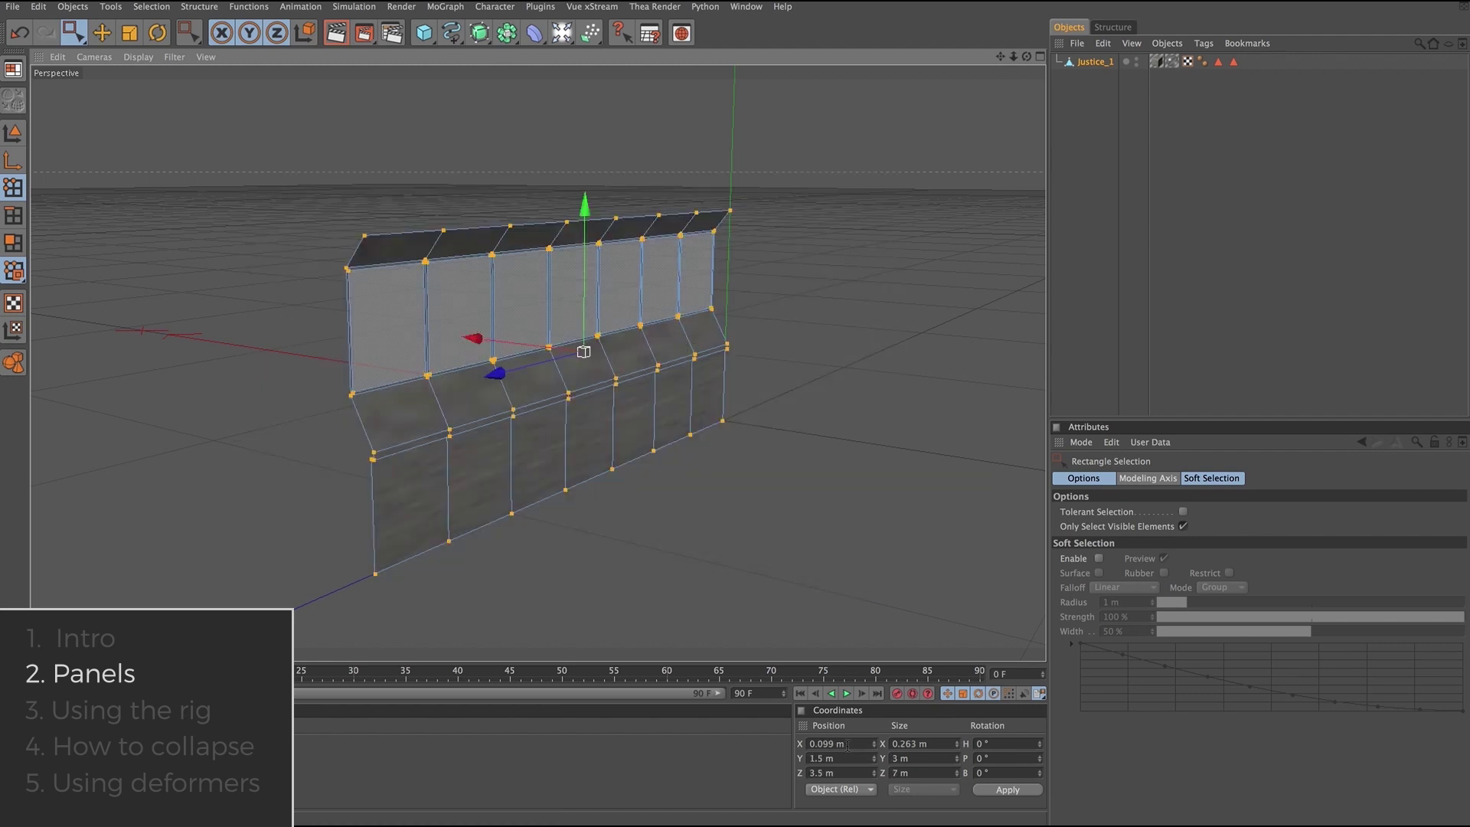
click(692, 567)
drag(916, 597, 219, 179)
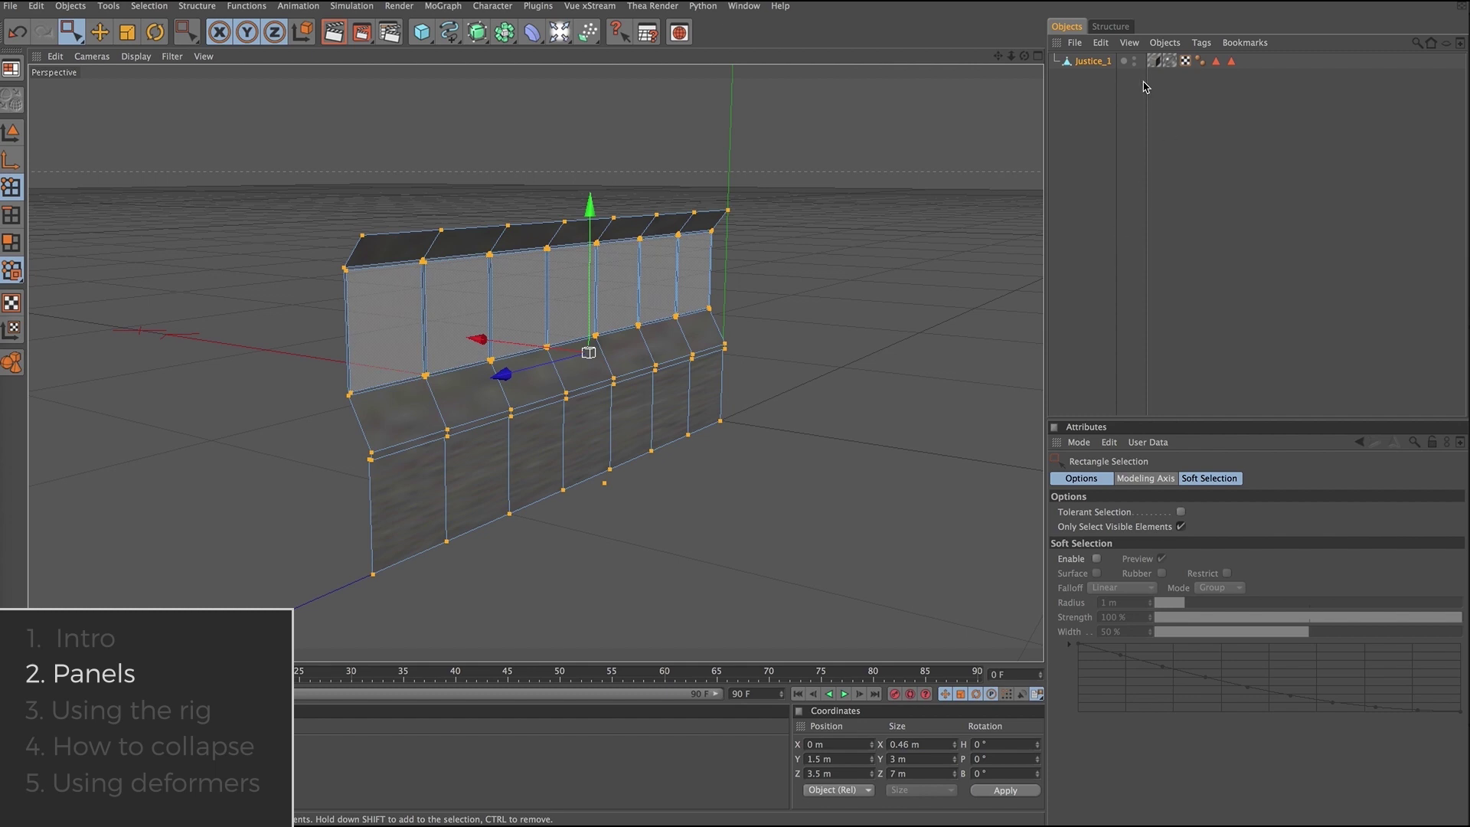
- Inspect the panel's Justice_Wall texture tag and the matching WALL polygon selection tag
click(1155, 62)
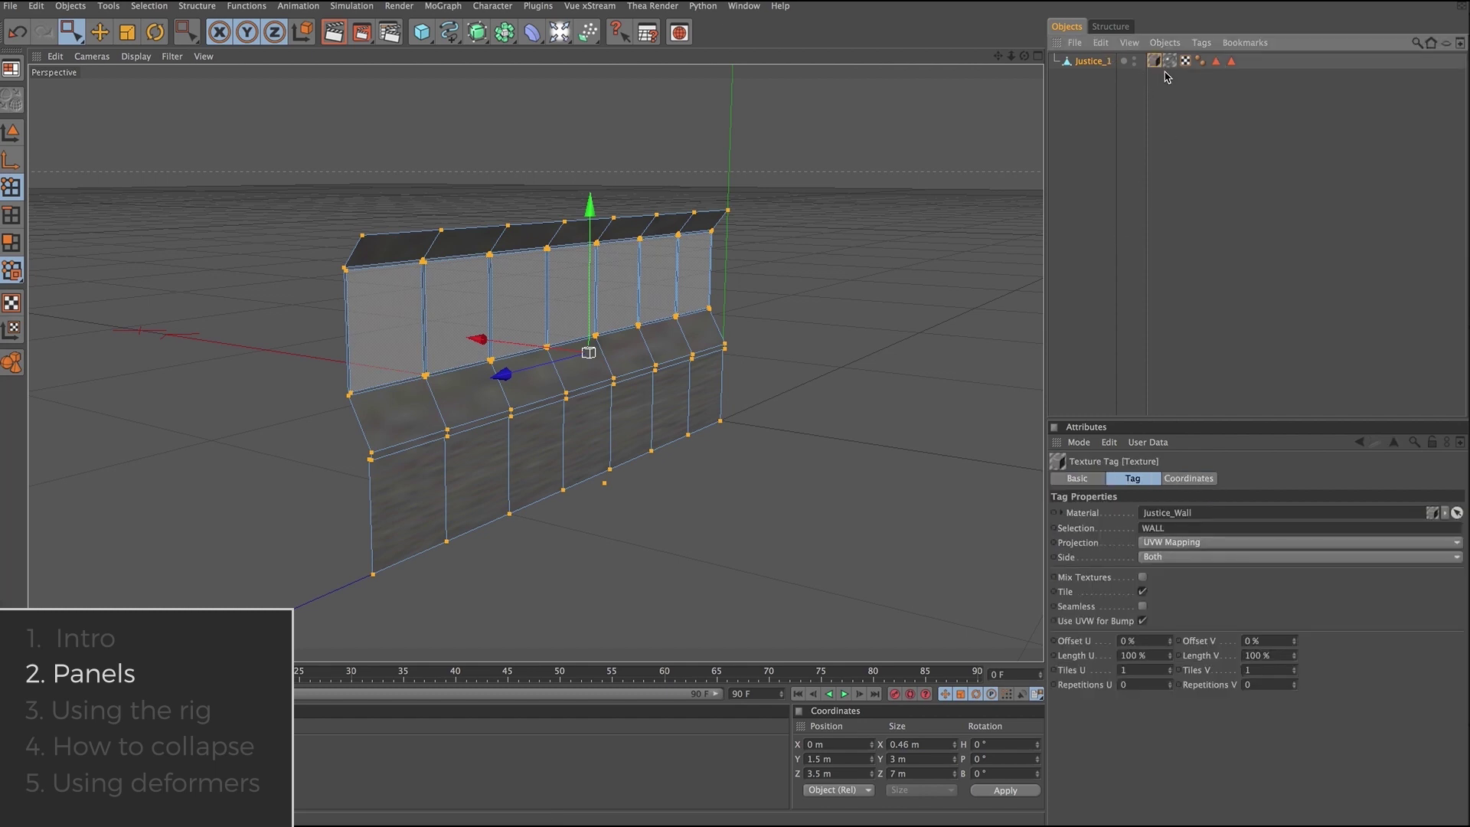
click(1215, 62)
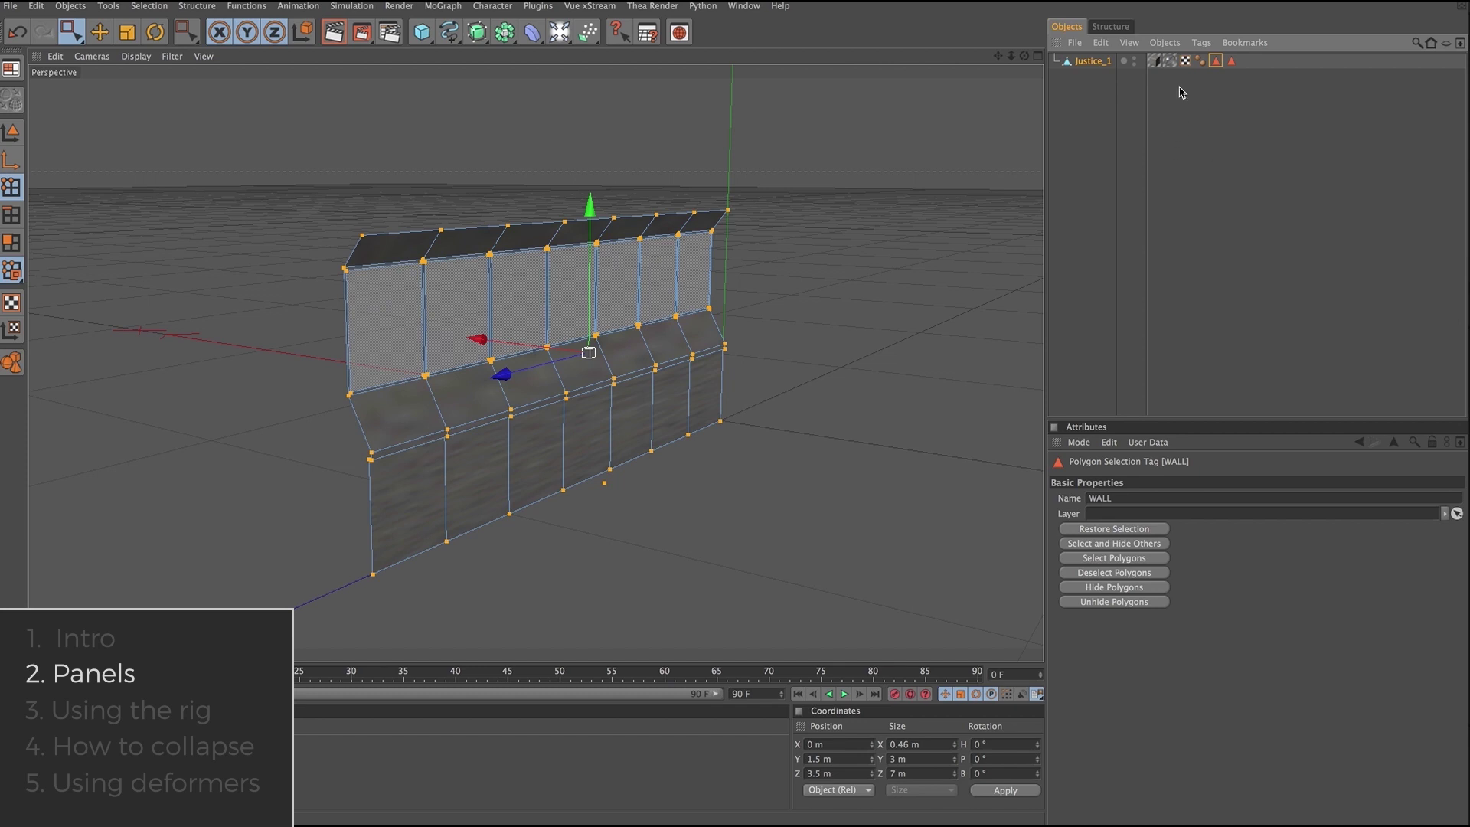
click(1155, 62)
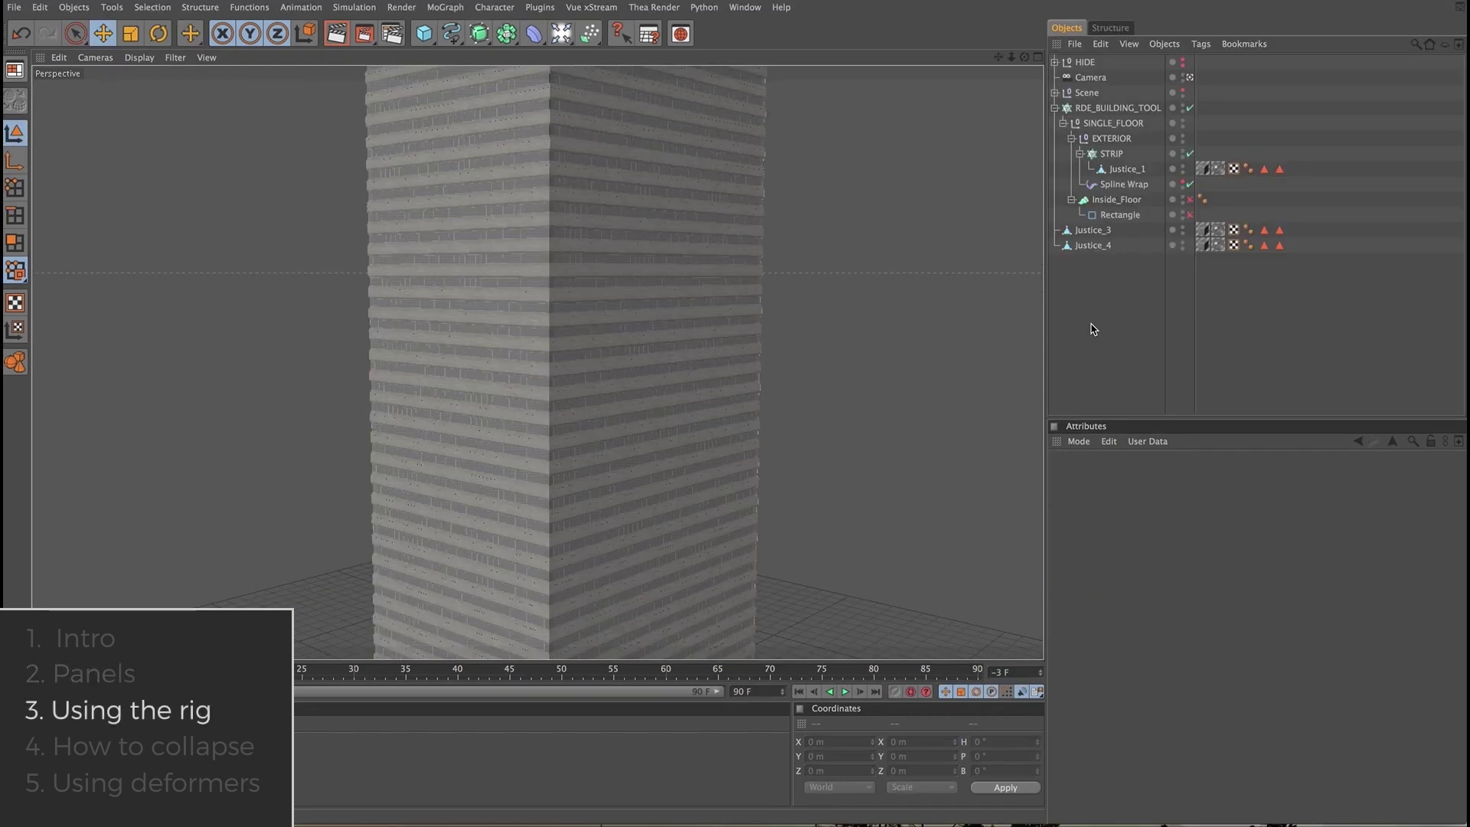
- Move the Justice_3 and Justice_4 panels together into the STRIP cloner above Justice_1
click(1133, 216)
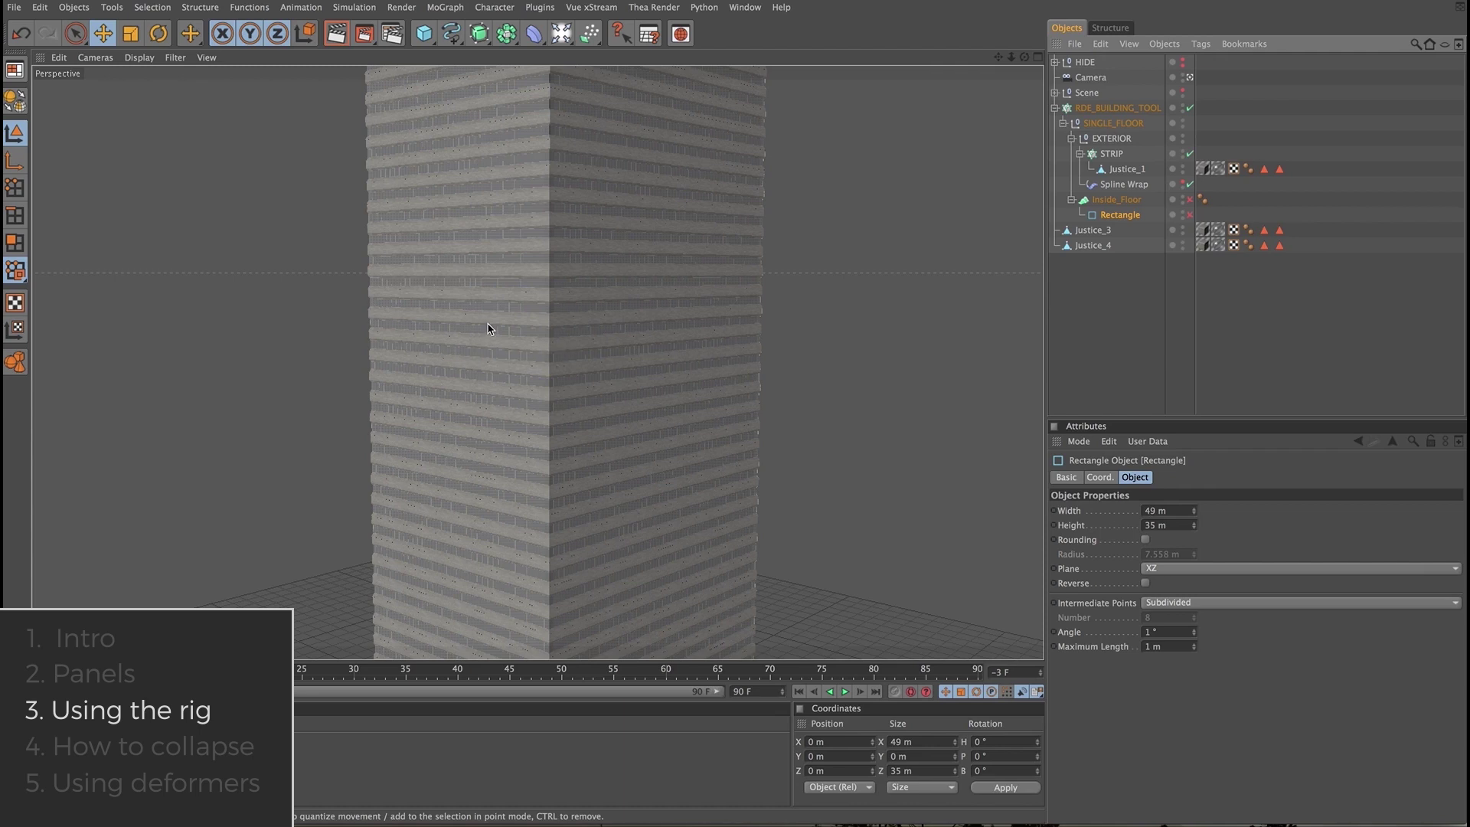
click(1130, 172)
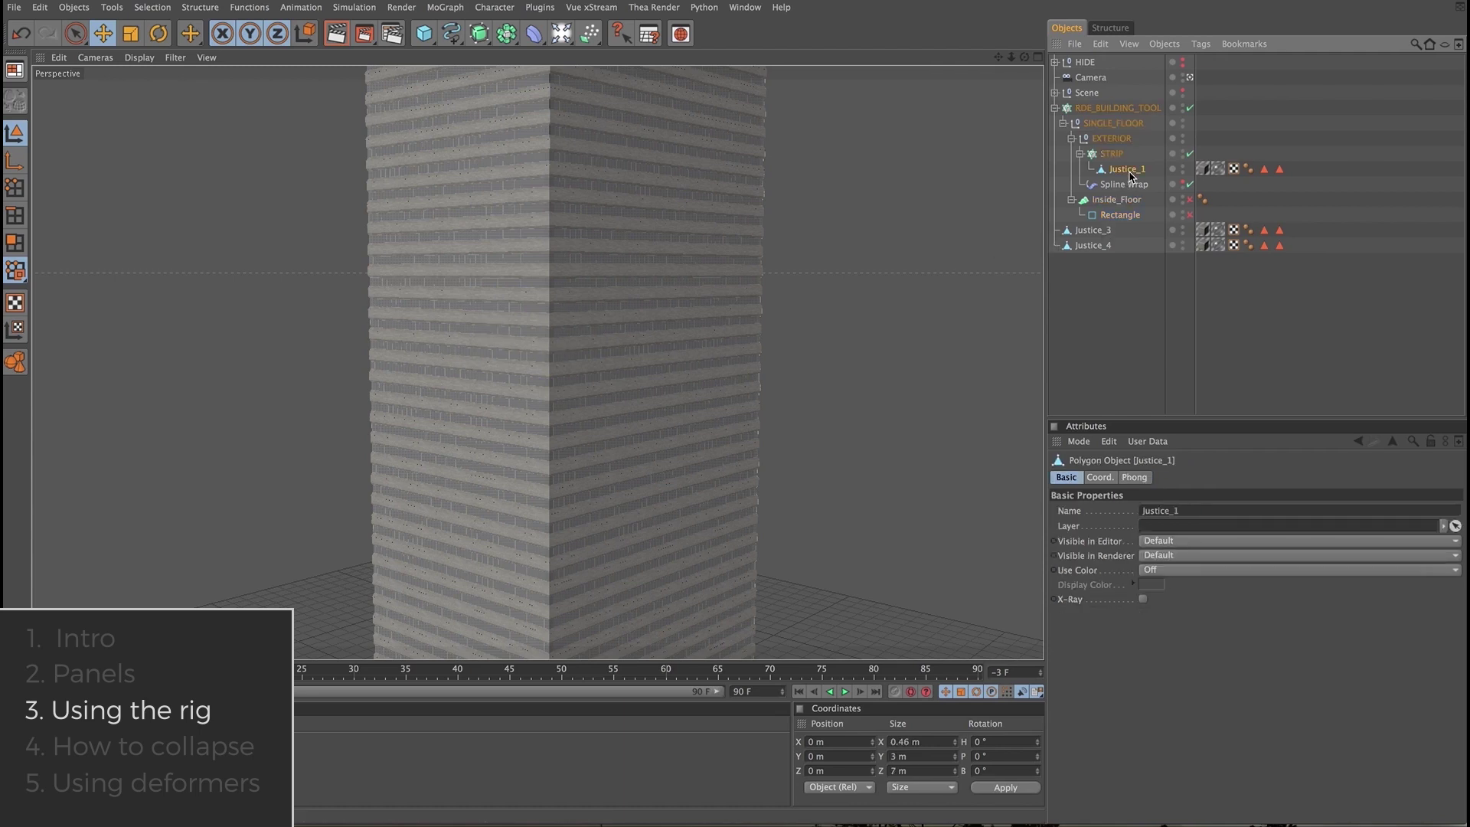
click(1093, 233)
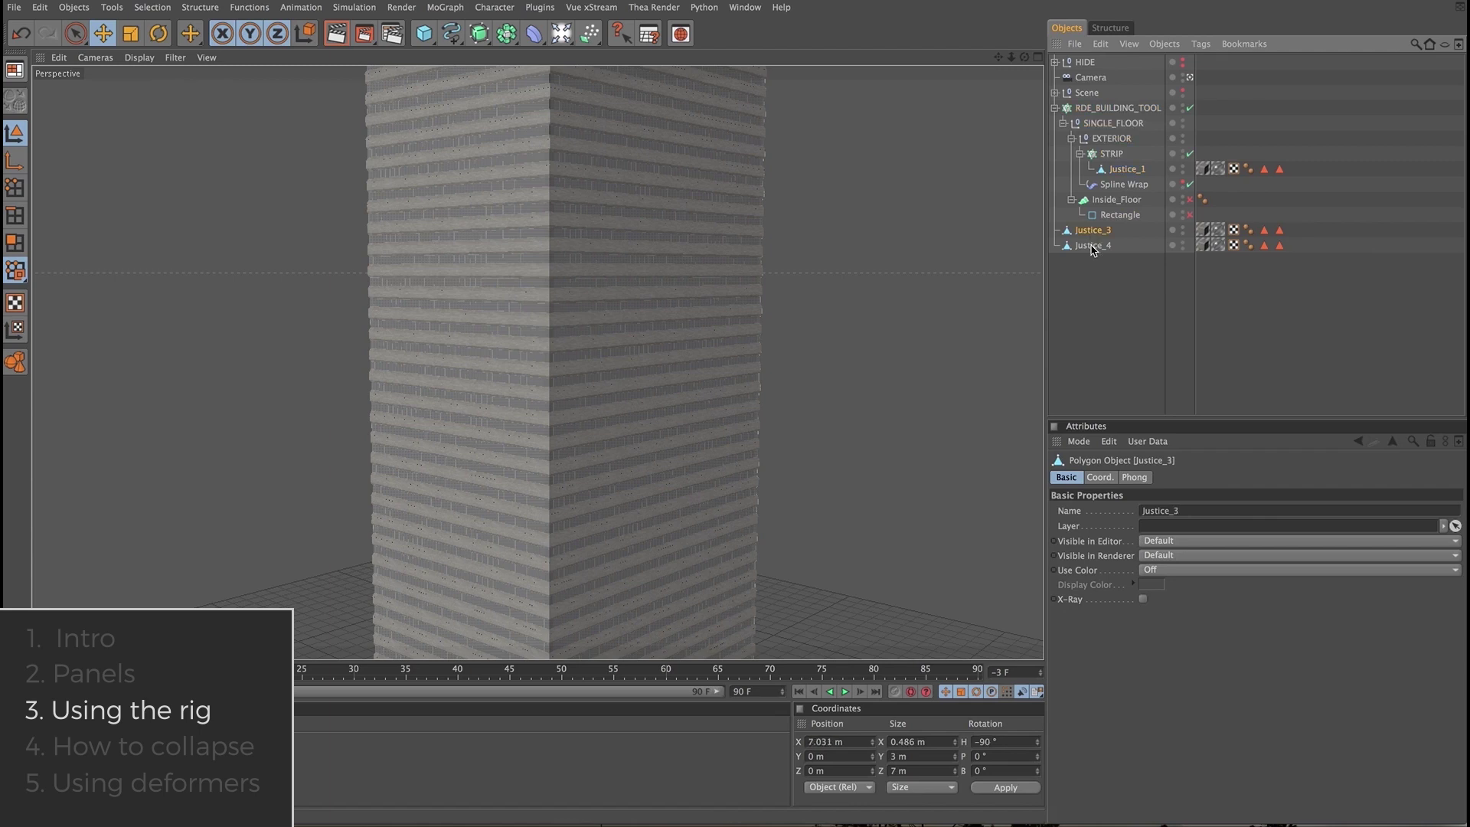
ctrl+click(1092, 247)
drag(1093, 246, 1117, 176)
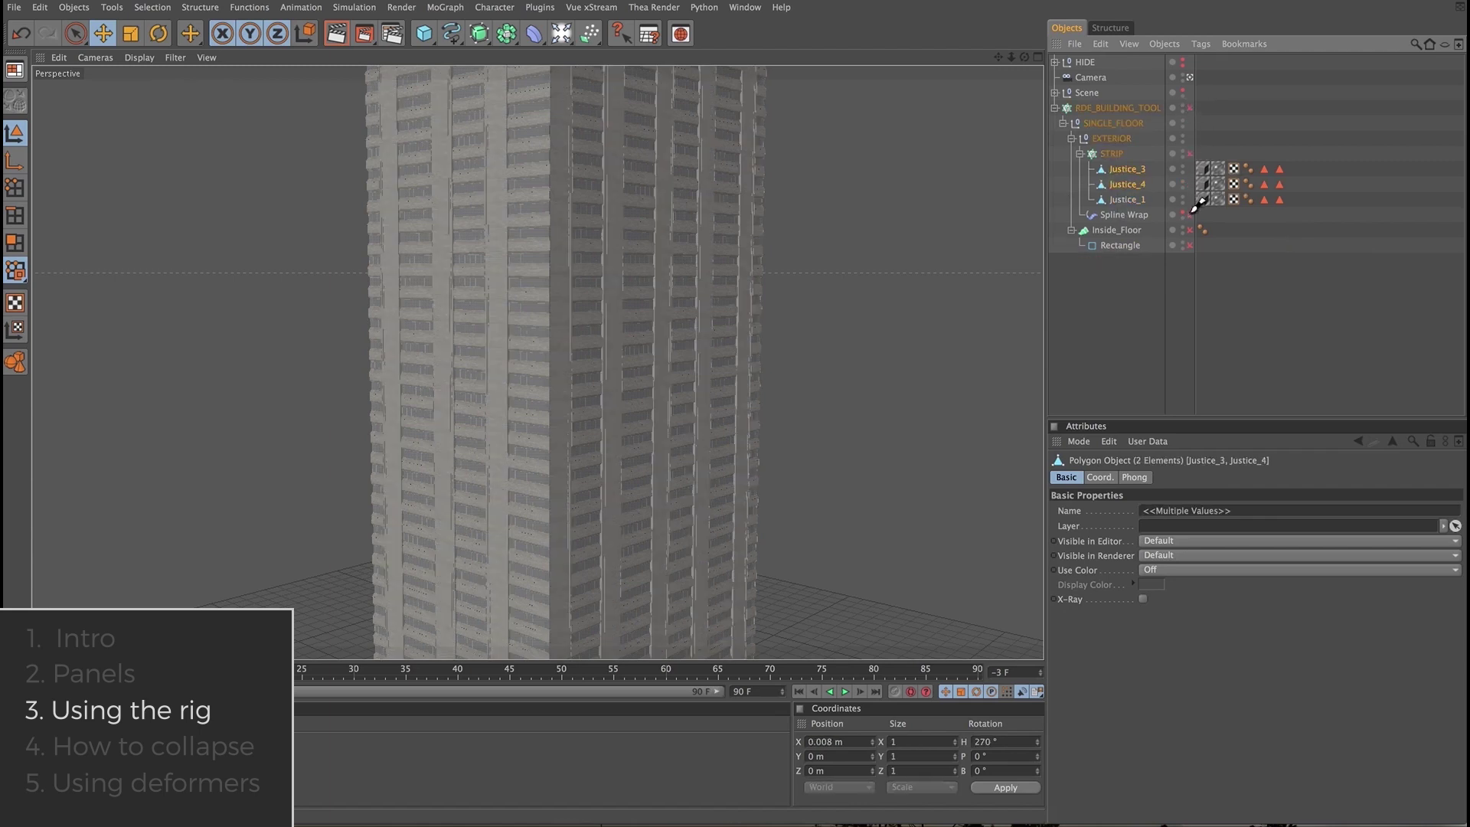
- Leave the scene camera and place Justice_1 between Justice_3 and Justice_4 in the STRIP cloner
click(1189, 77)
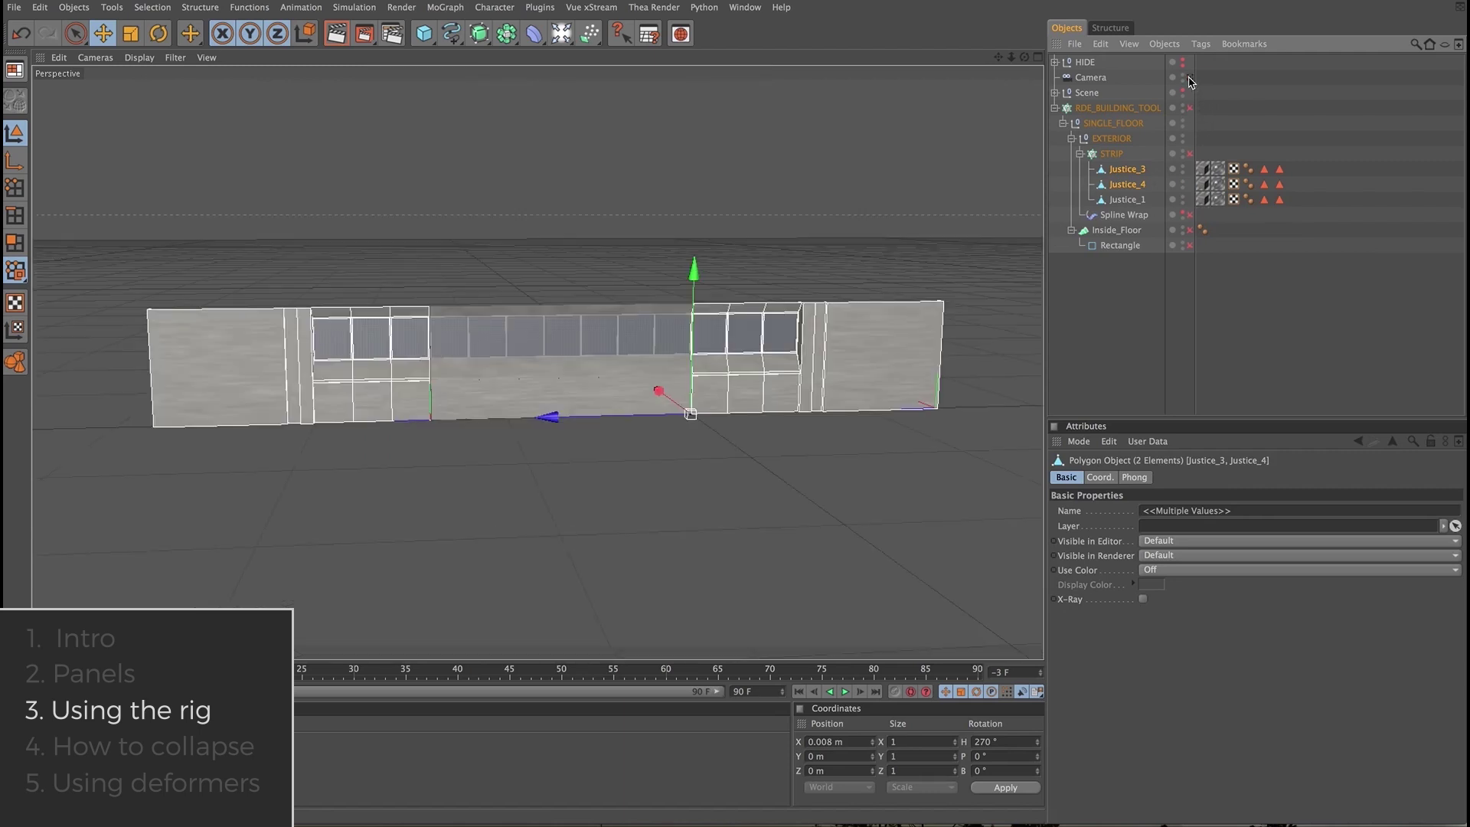
click(1148, 287)
click(1132, 169)
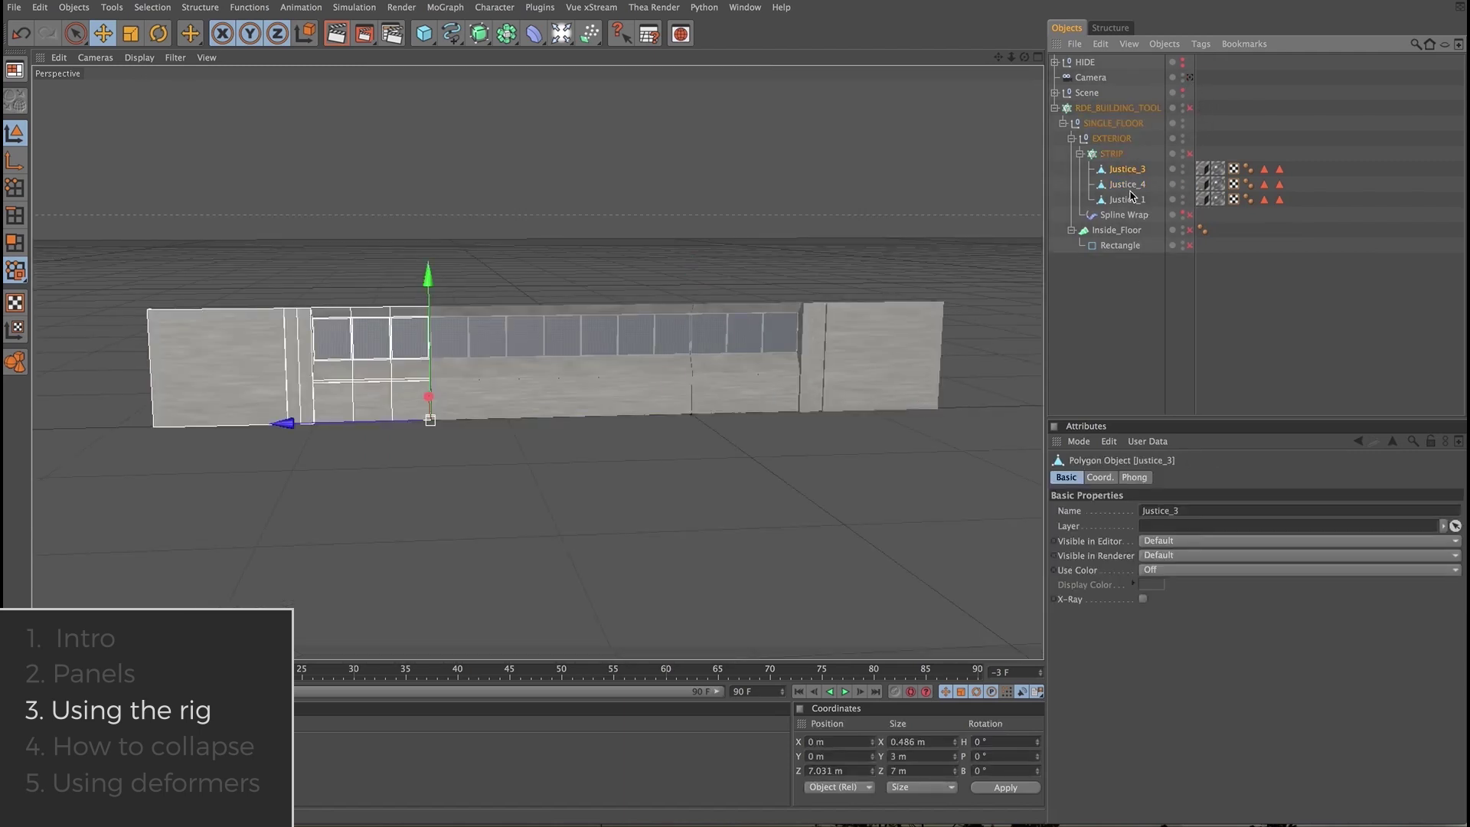
drag(1131, 197, 1123, 173)
- Separate the outer panels by moving Justice_3 to about Z 7.6 m and Justice_4 to about Z -8.1 m, and re-enable the building generators
click(1123, 170)
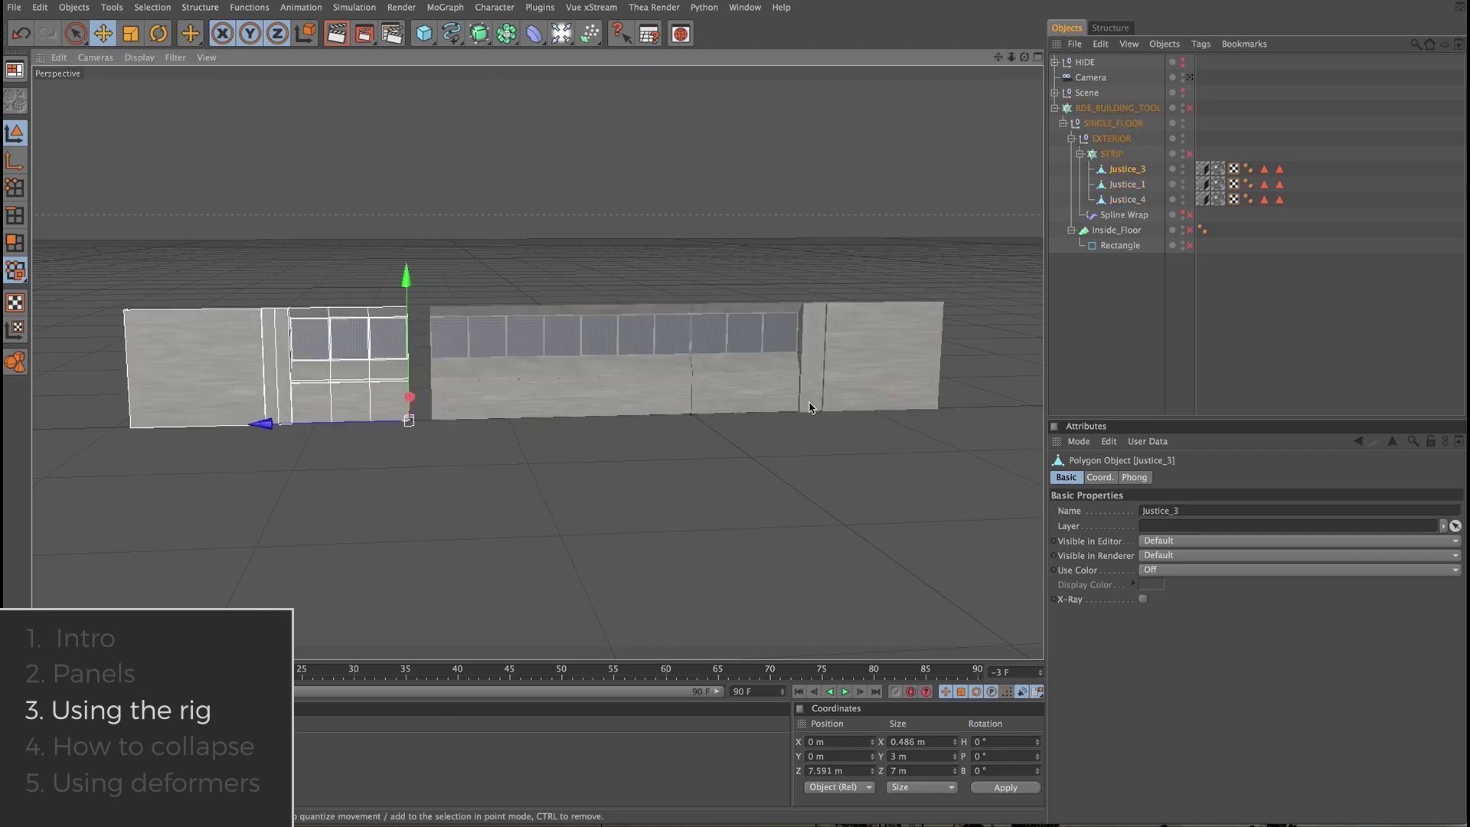
click(845, 404)
drag(747, 410, 842, 411)
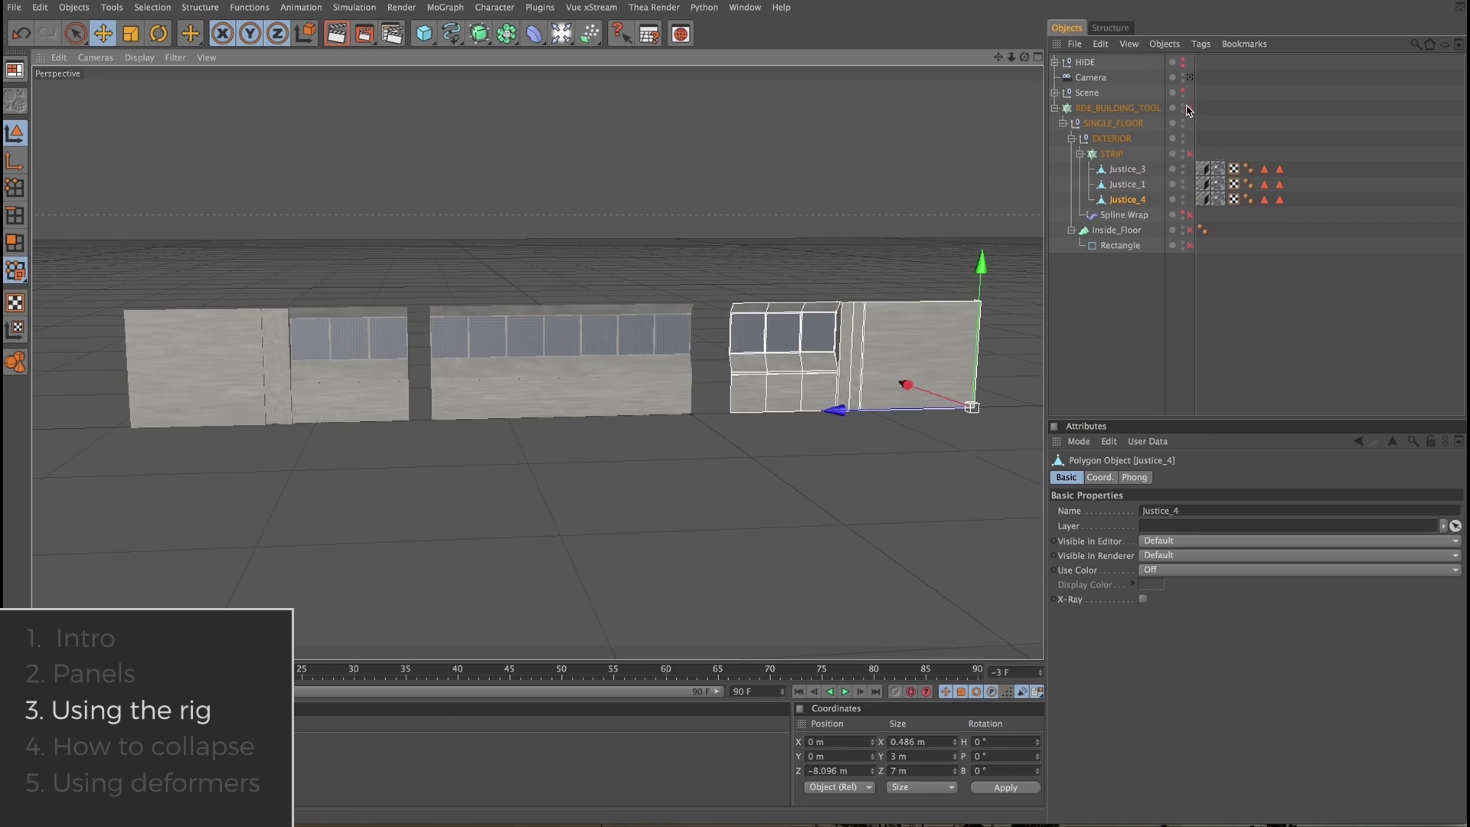
drag(1189, 108, 1194, 215)
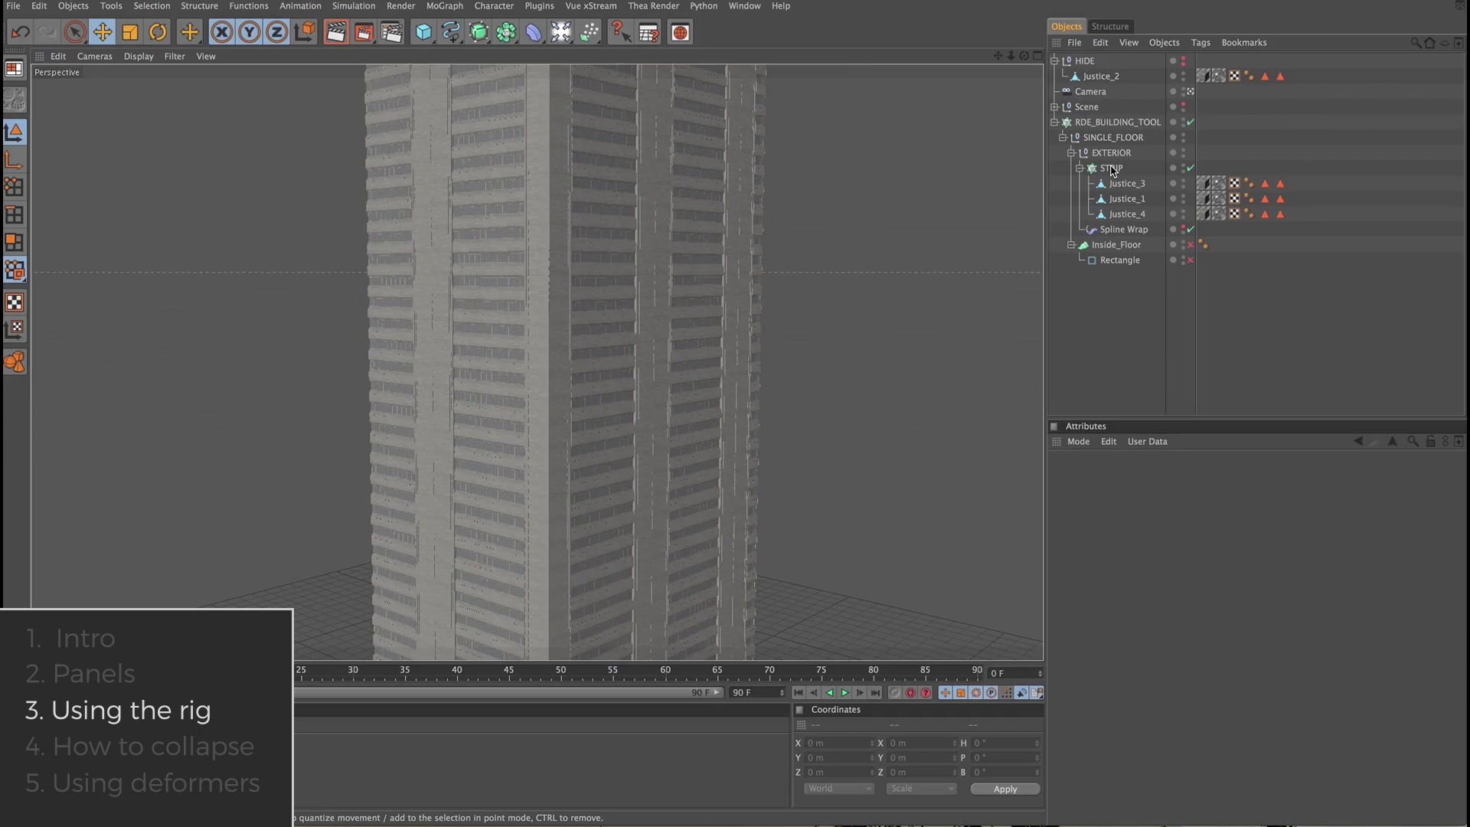
- Try a count of 22 on the STRIP cloner and raise it back to 24
click(1111, 168)
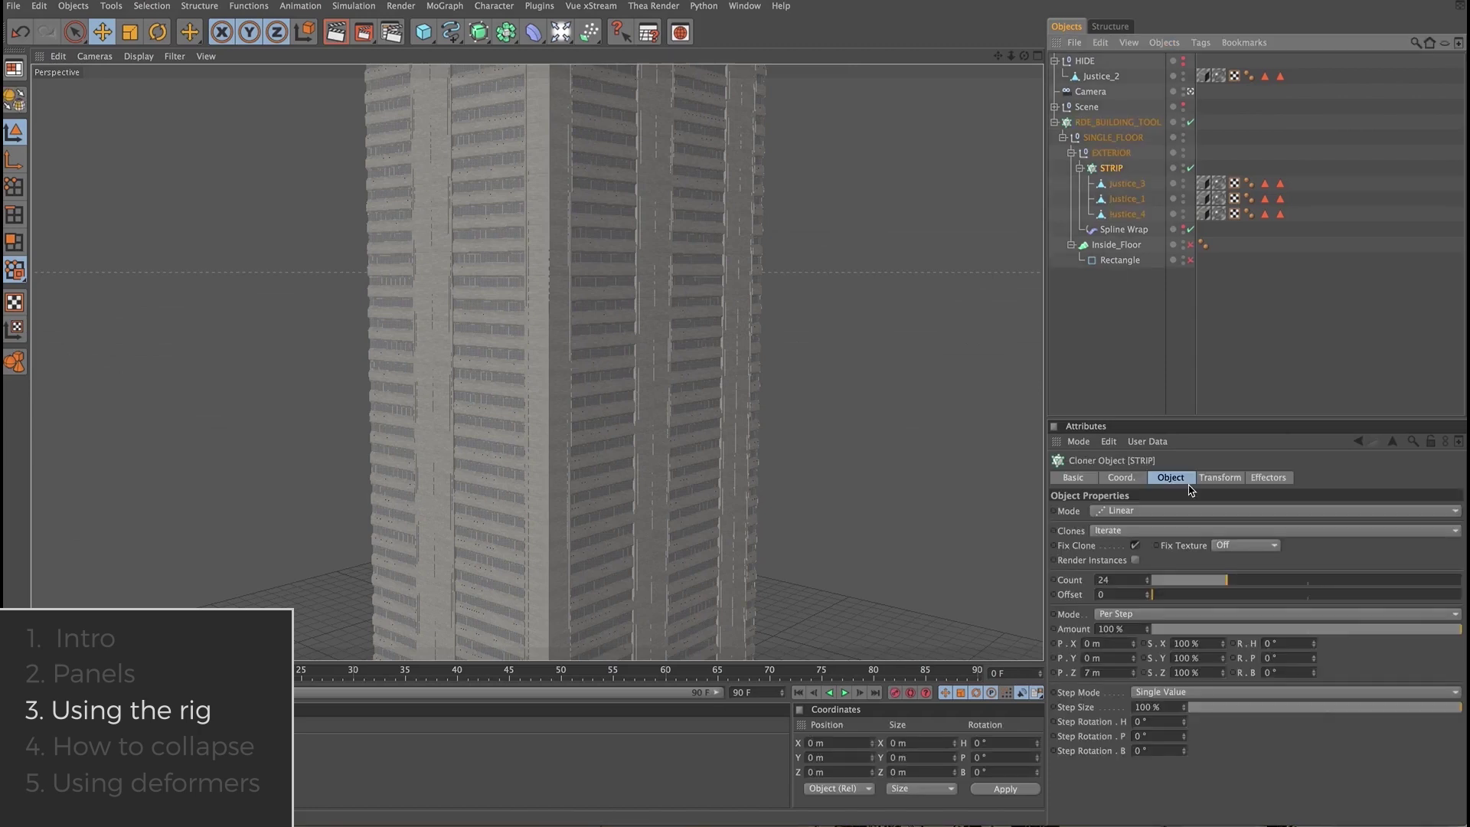
click(1147, 583)
click(1147, 582)
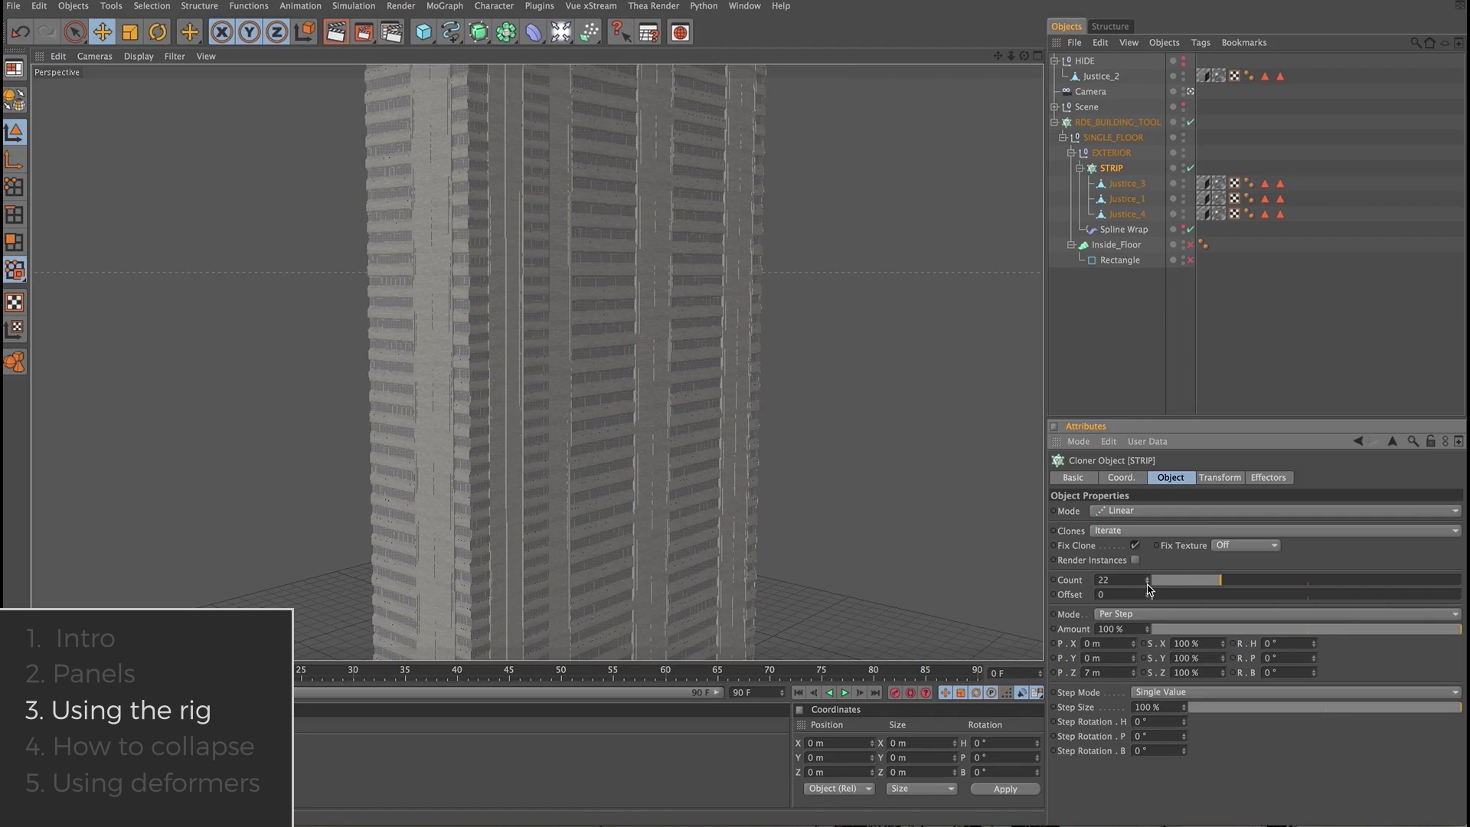
click(1147, 578)
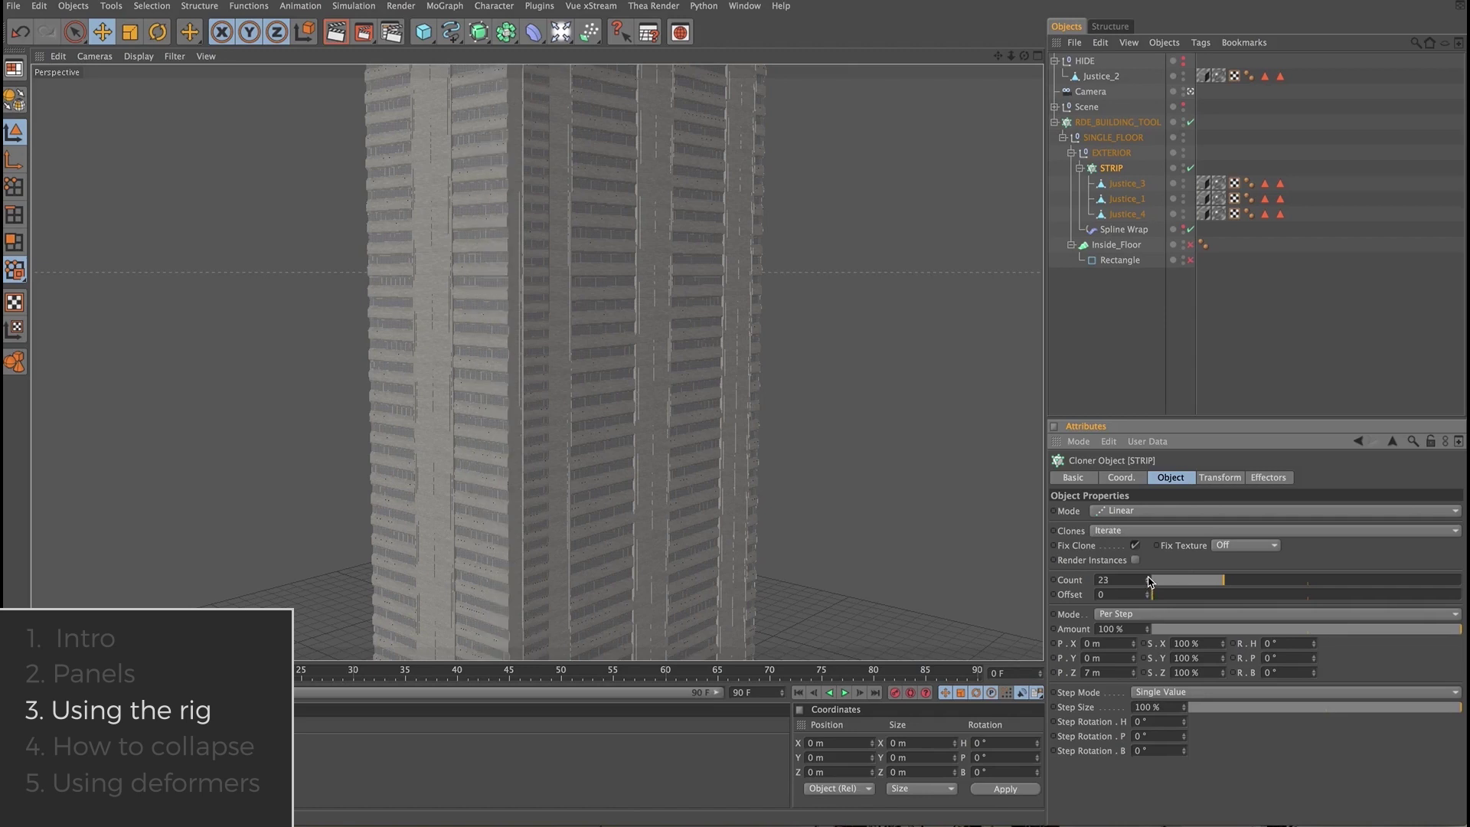
click(1147, 577)
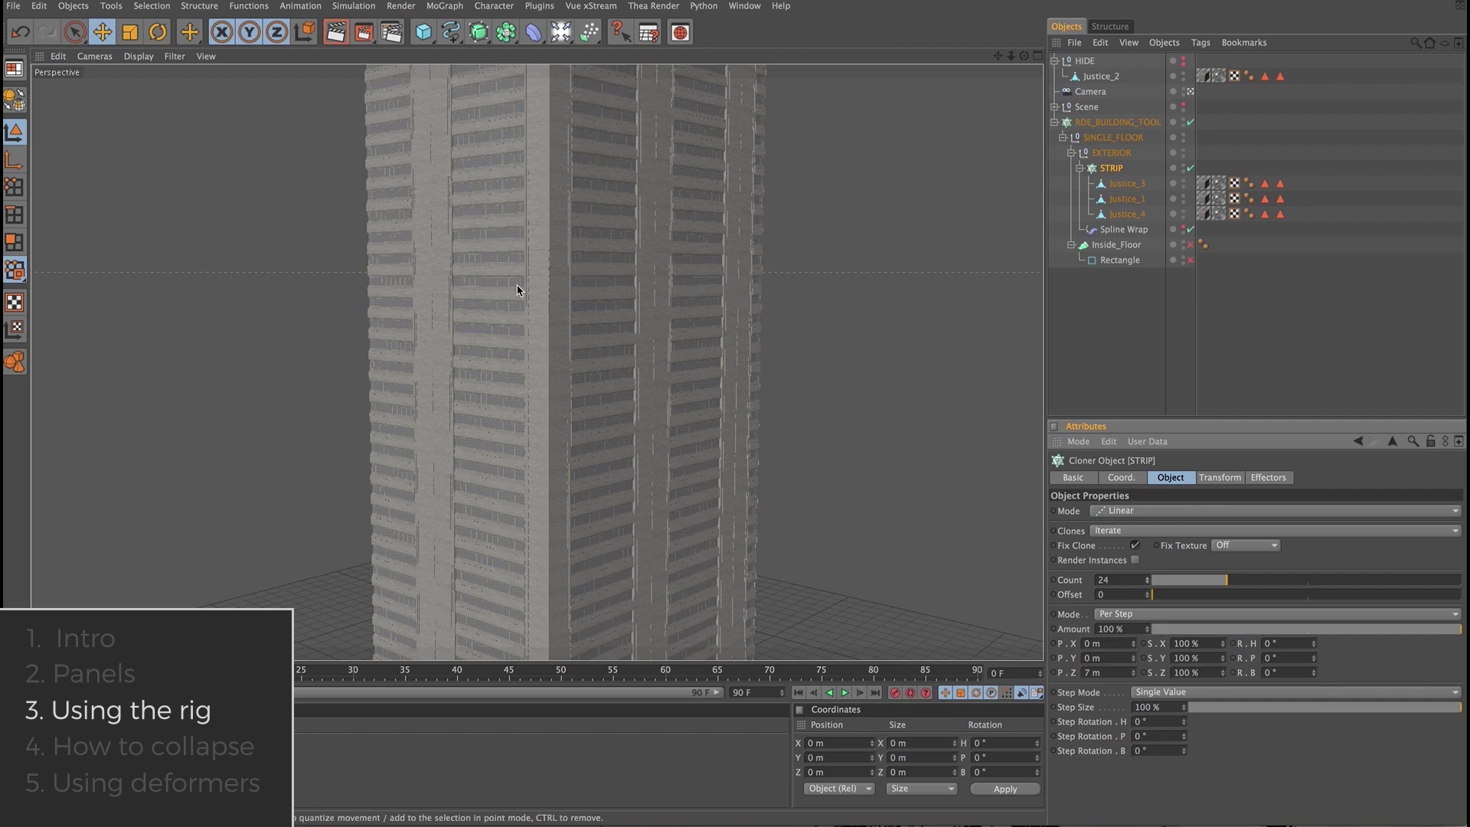
- Duplicate the Justice_1 panel four times in the STRIP cloner, placing the copies before Justice_4
click(1125, 199)
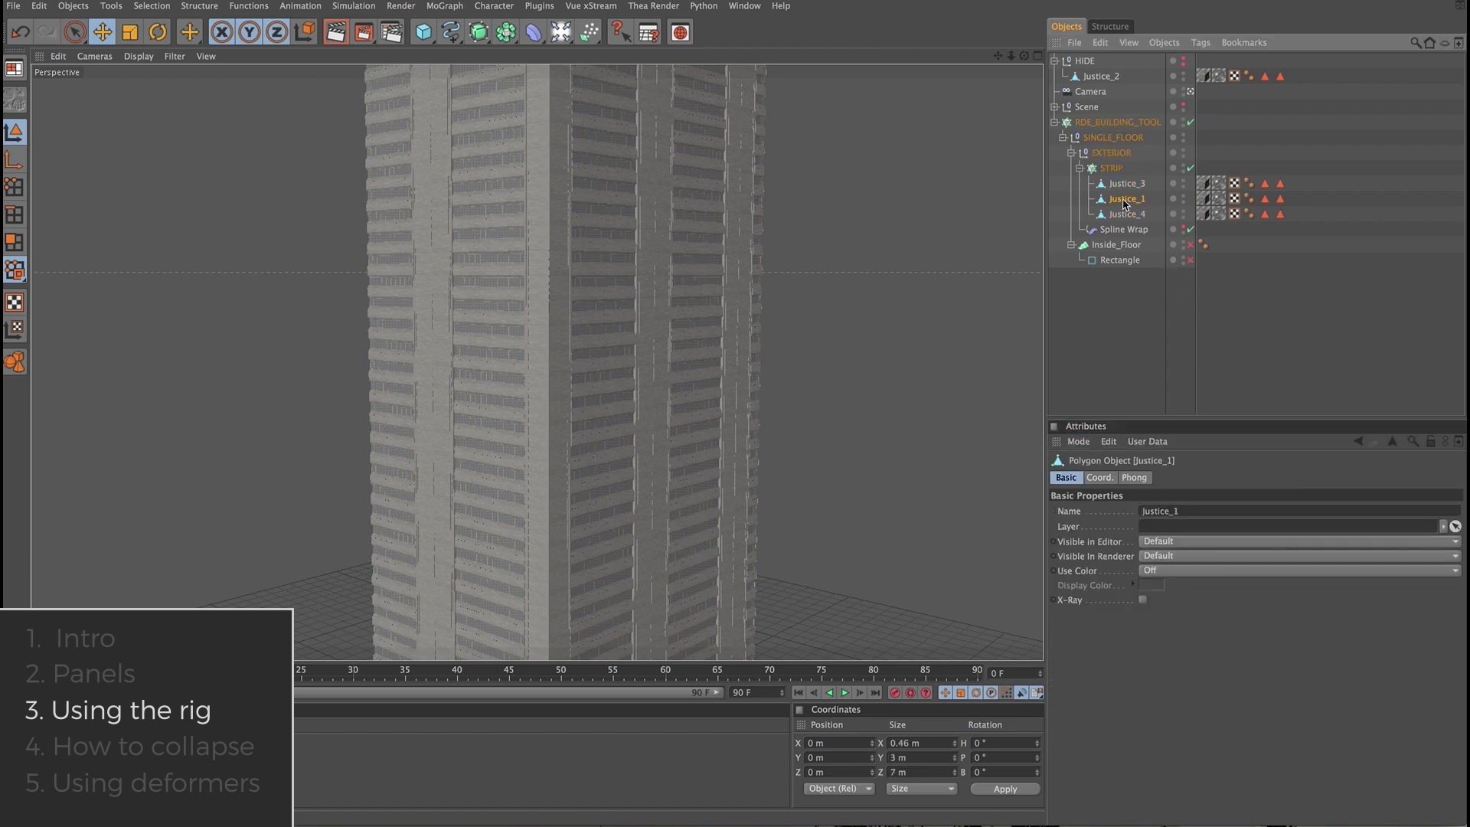
ctrl+drag(1122, 203, 1132, 251)
click(1106, 372)
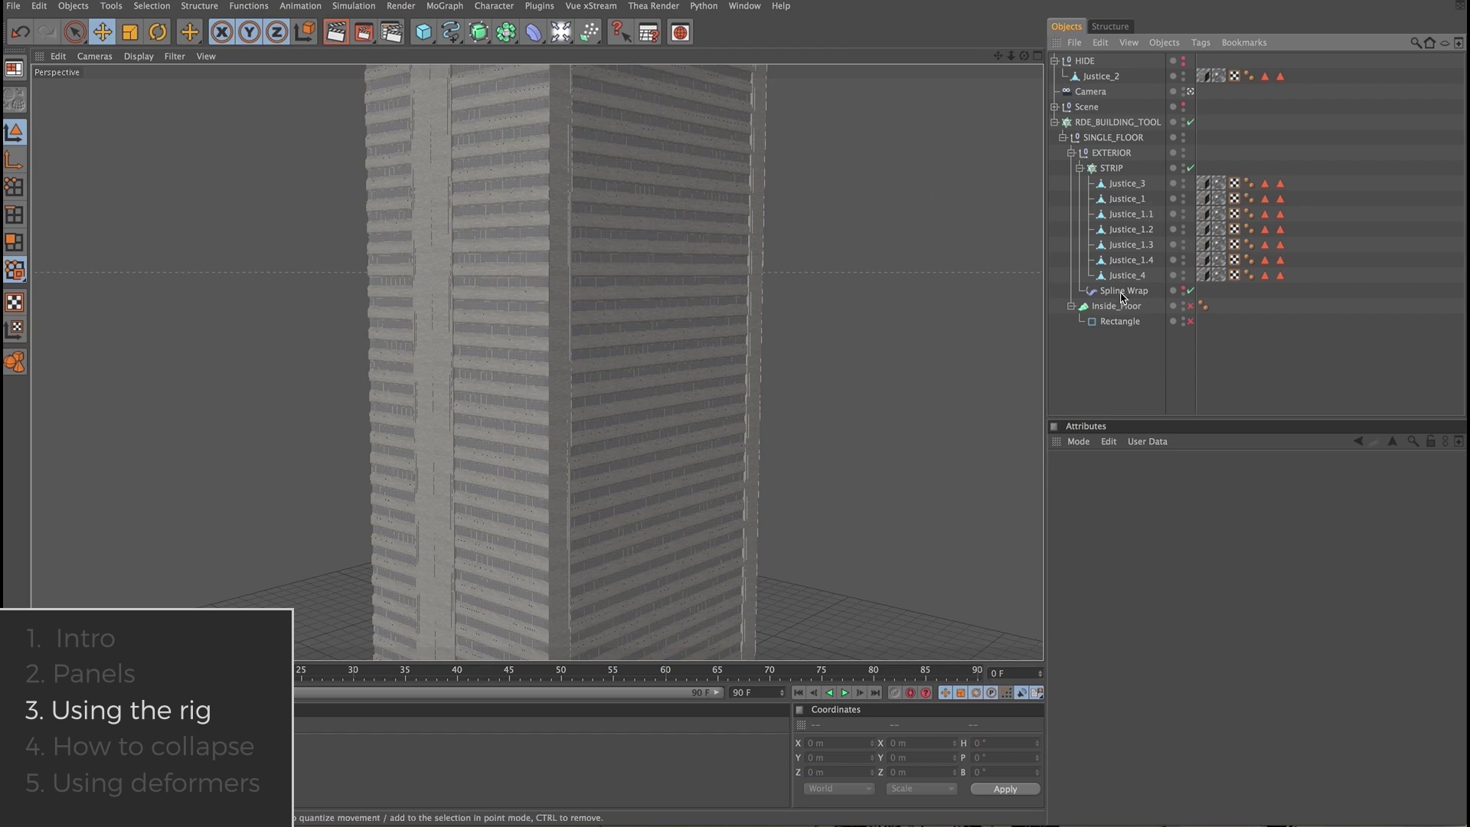
- Duplicate all seven panels from Justice_3 to Justice_4 below Justice_4 in the STRIP cloner, and delete the copy Justice_1.6
click(1133, 184)
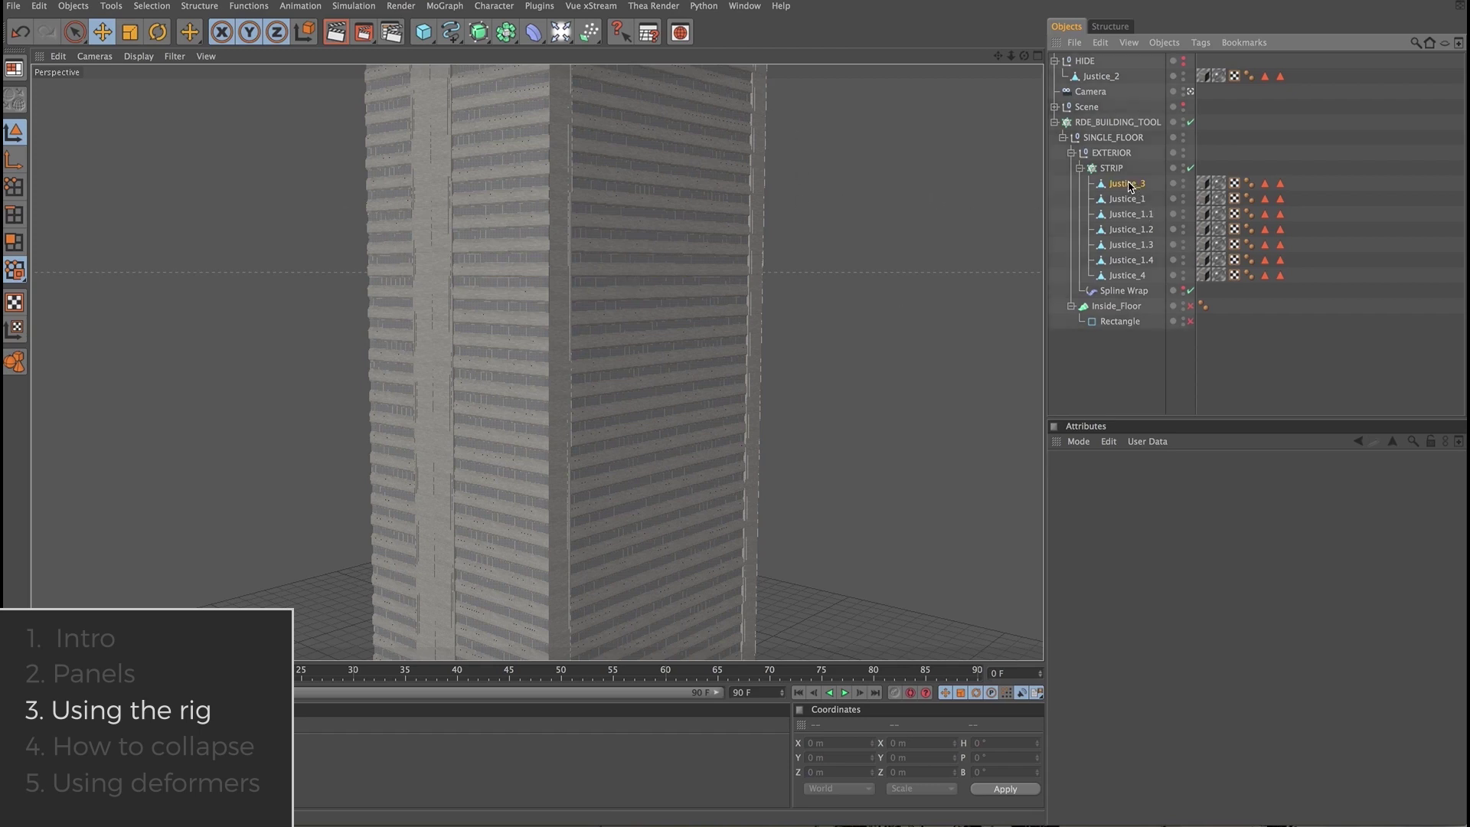
shift+click(1119, 277)
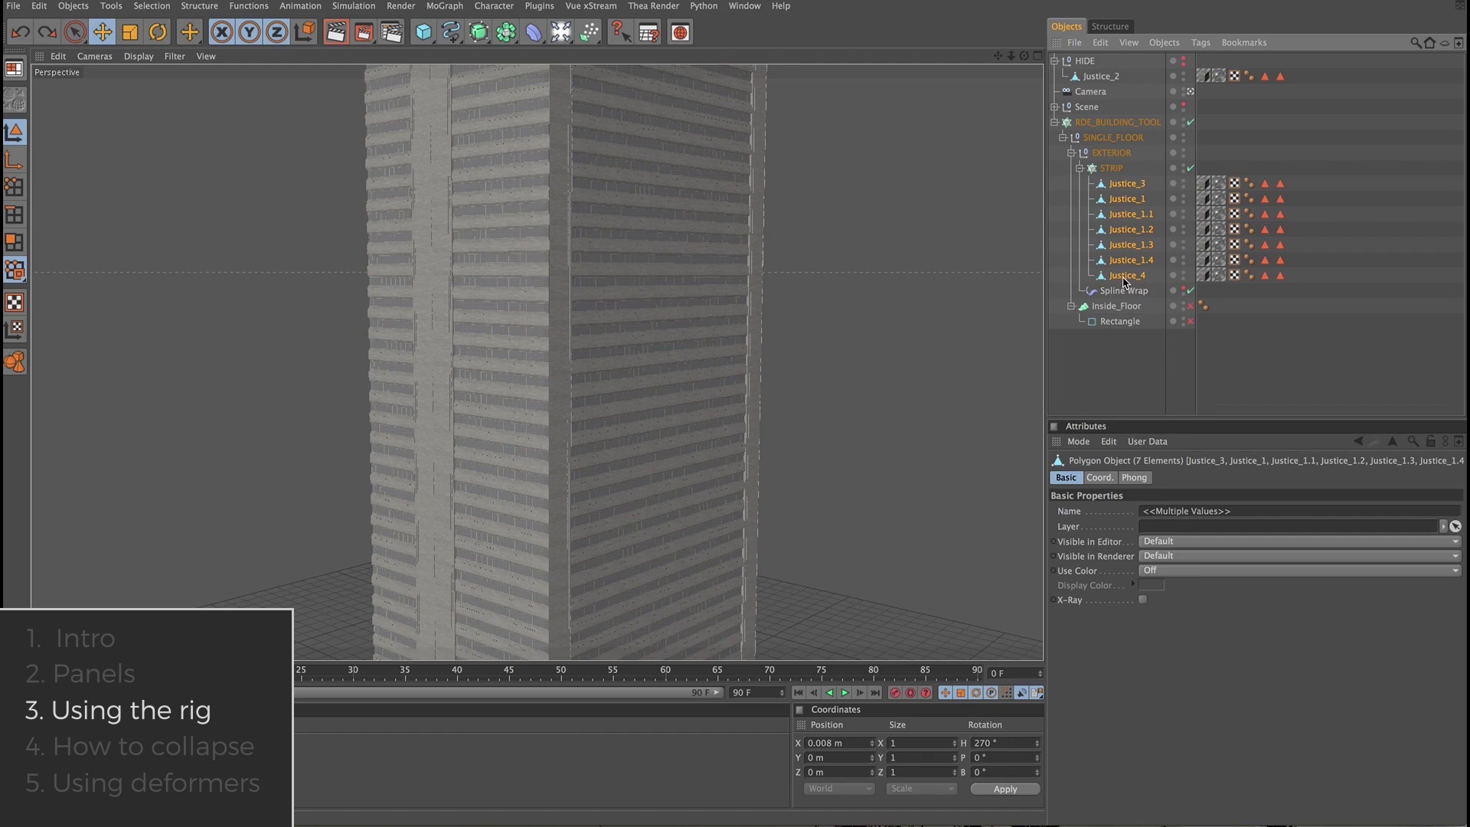
ctrl+drag(1124, 283, 1125, 289)
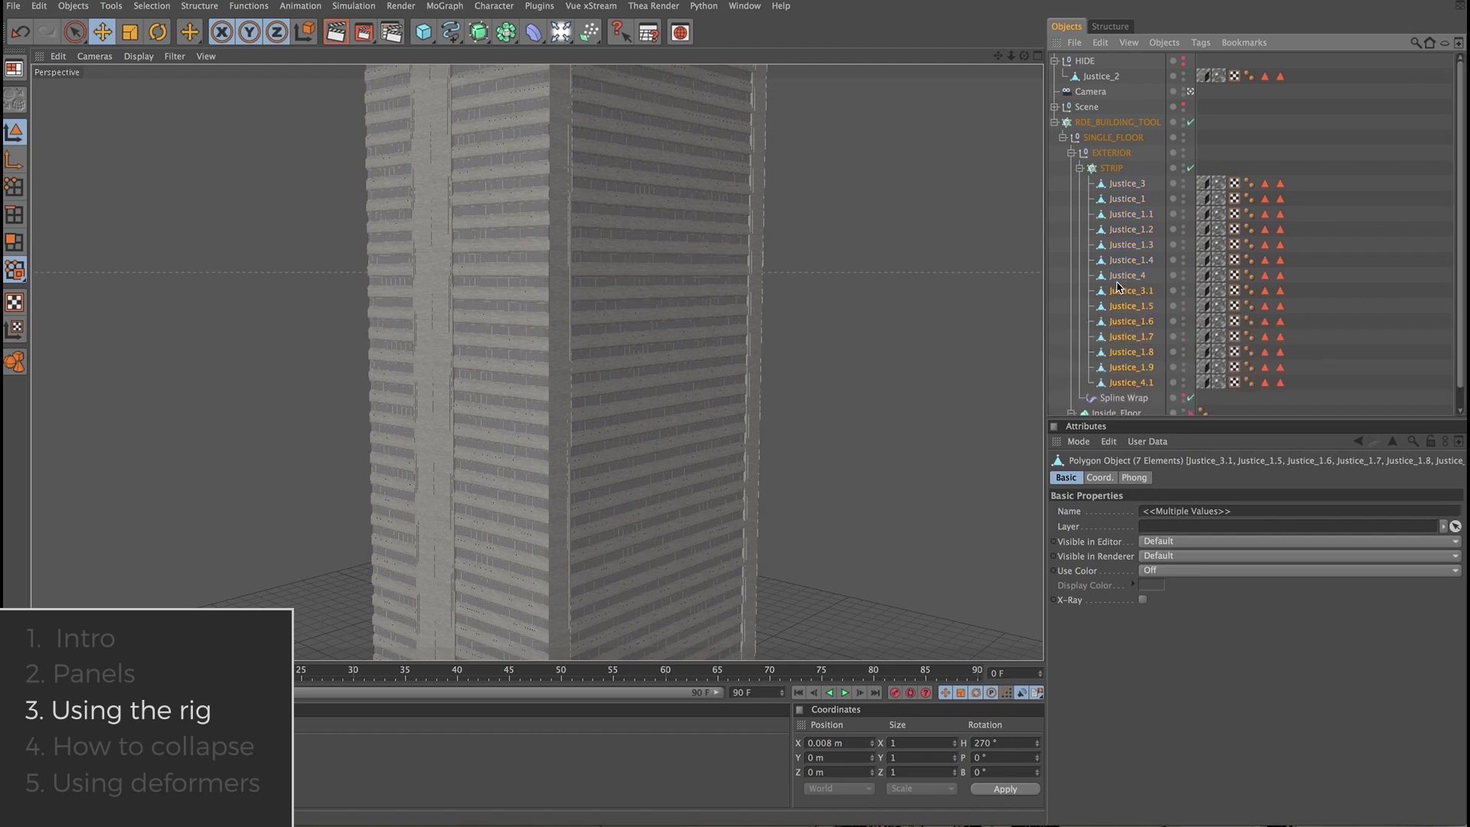
click(1128, 323)
key(Delete)
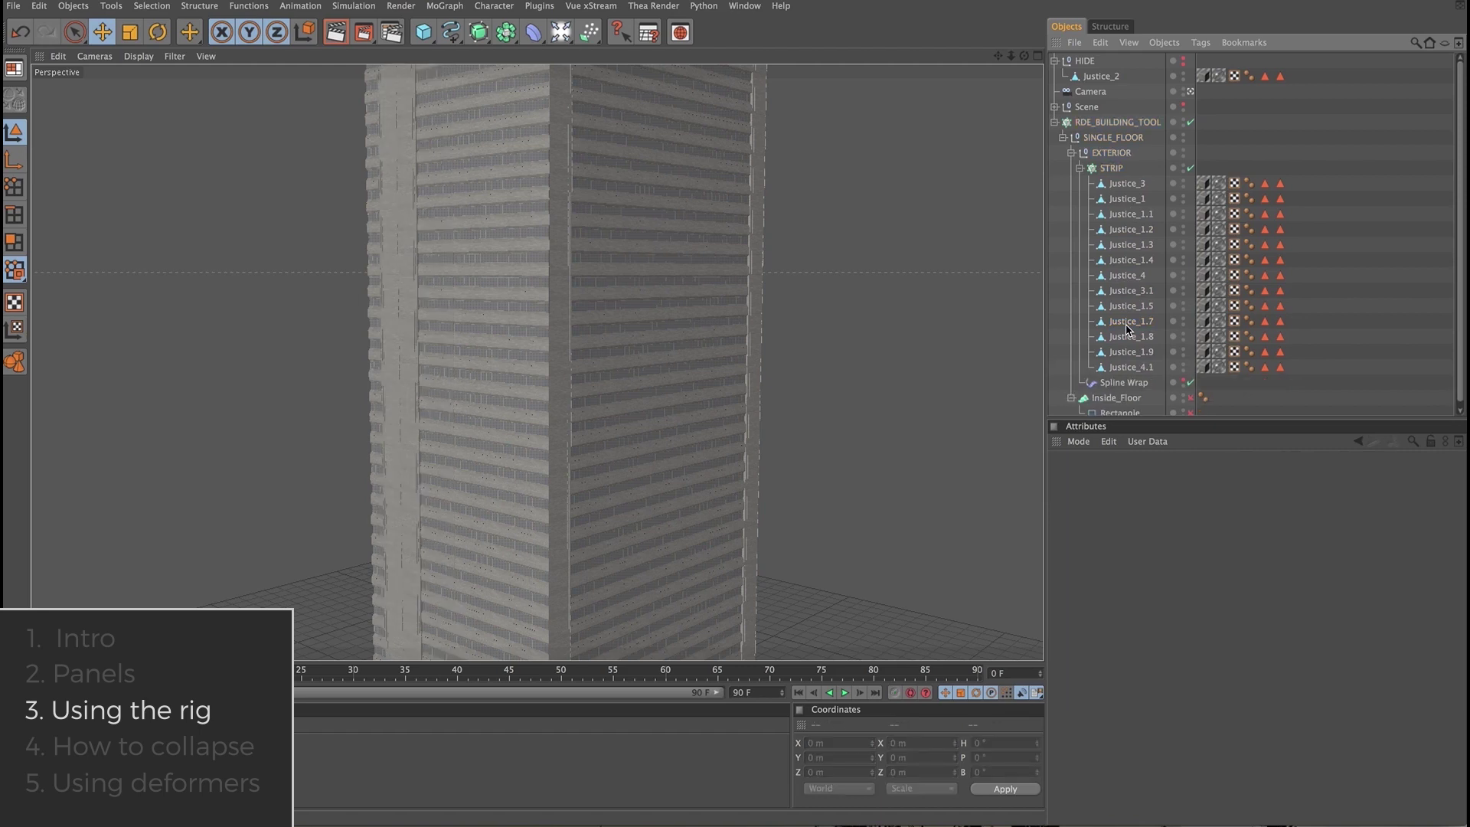
- Delete the surplus panel copy Justice_1.7 from the STRIP cloner
key(Delete)
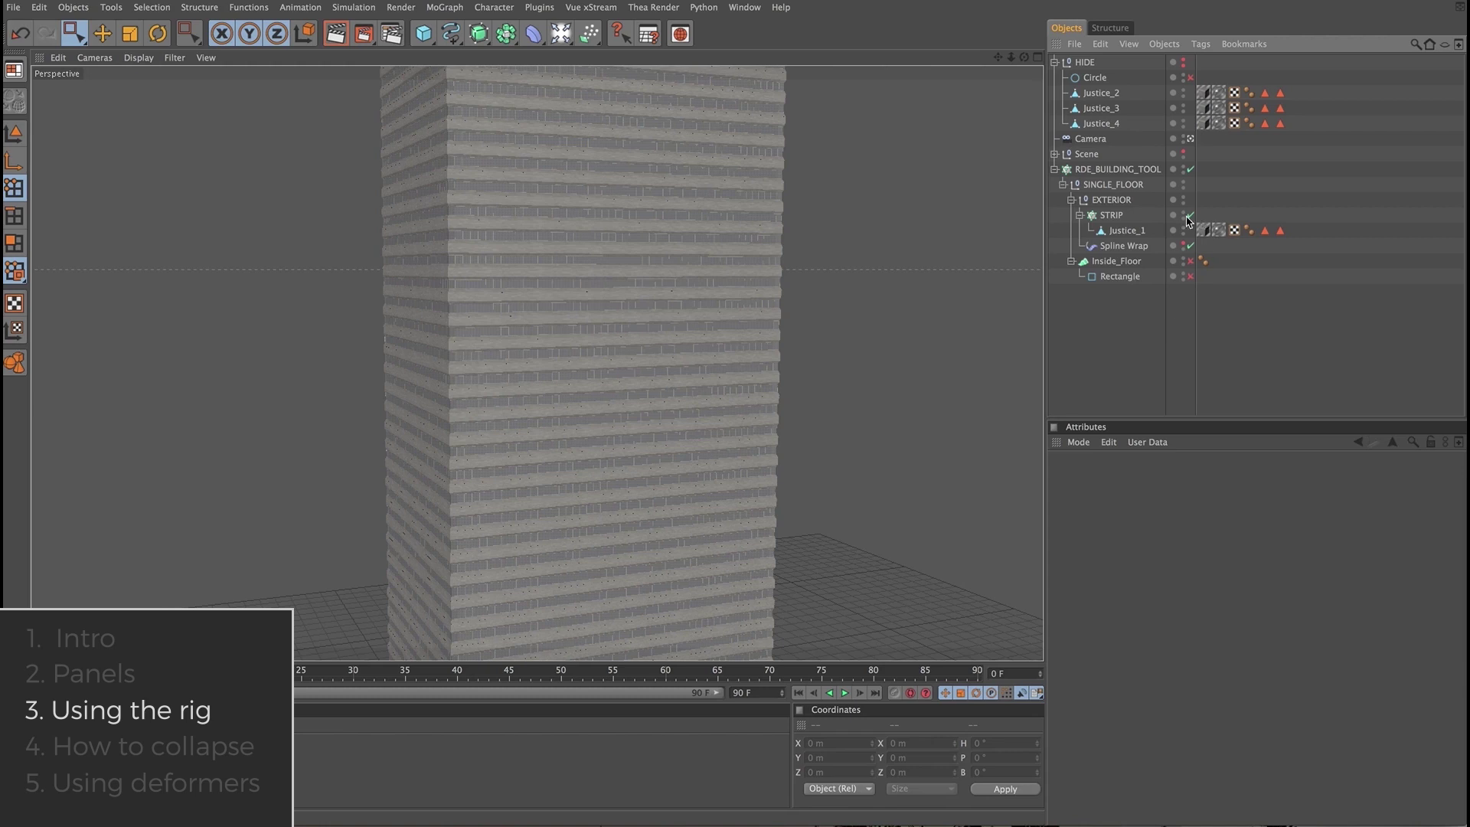
- Try lowering the STRIP cloner's count to 21 and restore it to 24
click(1119, 216)
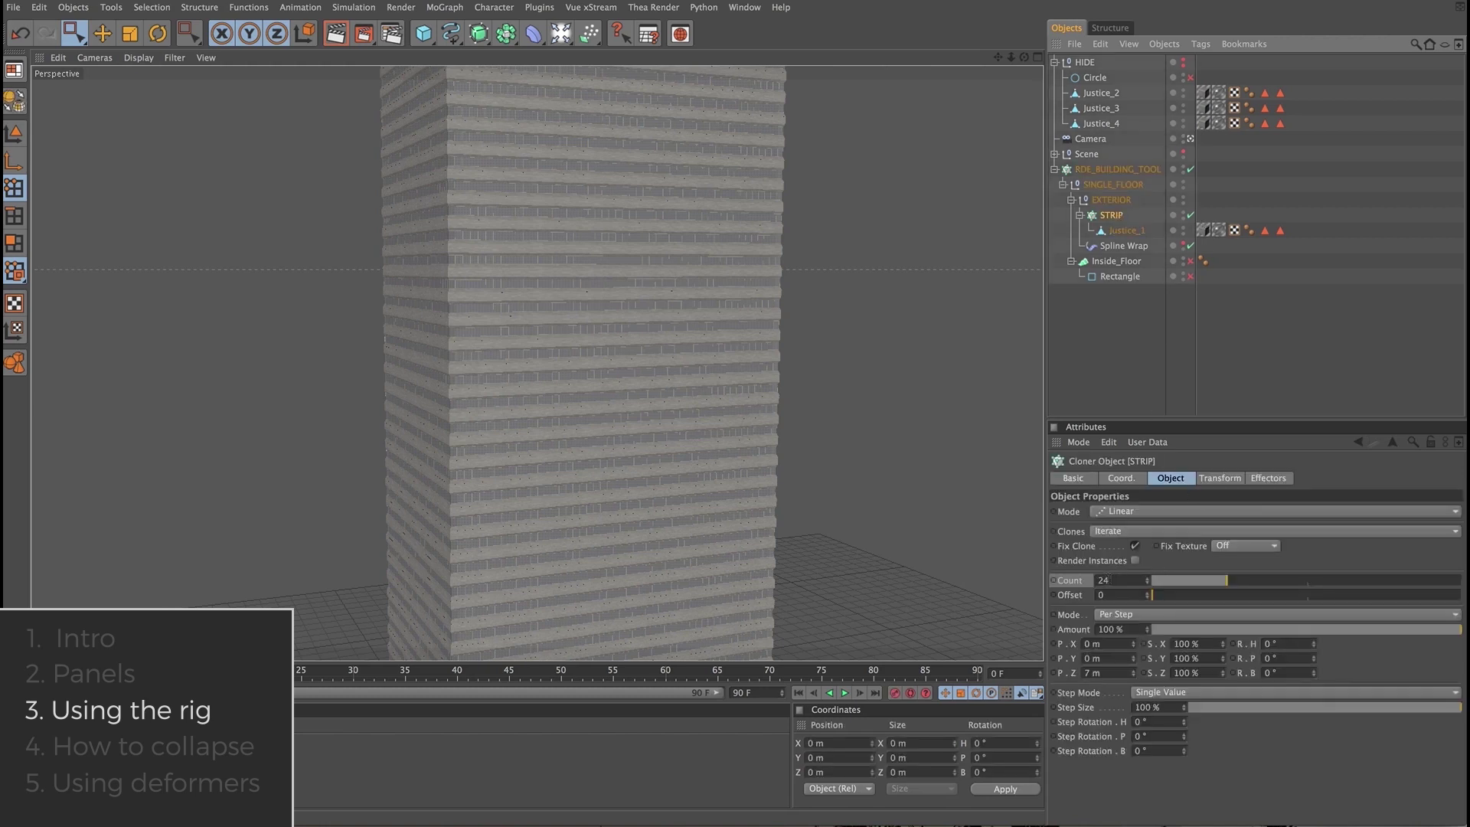
click(1148, 583)
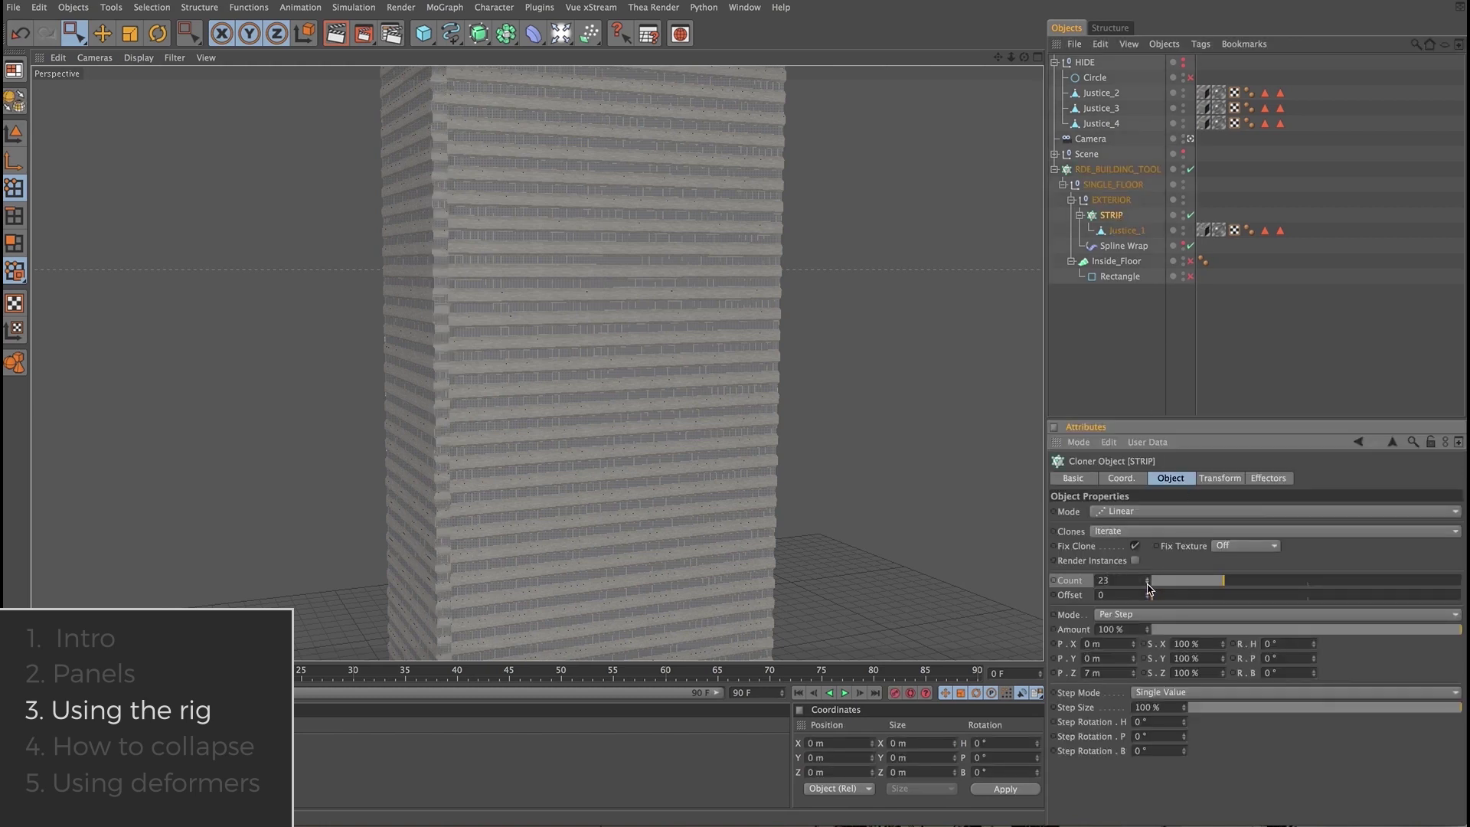
click(1148, 583)
click(1147, 583)
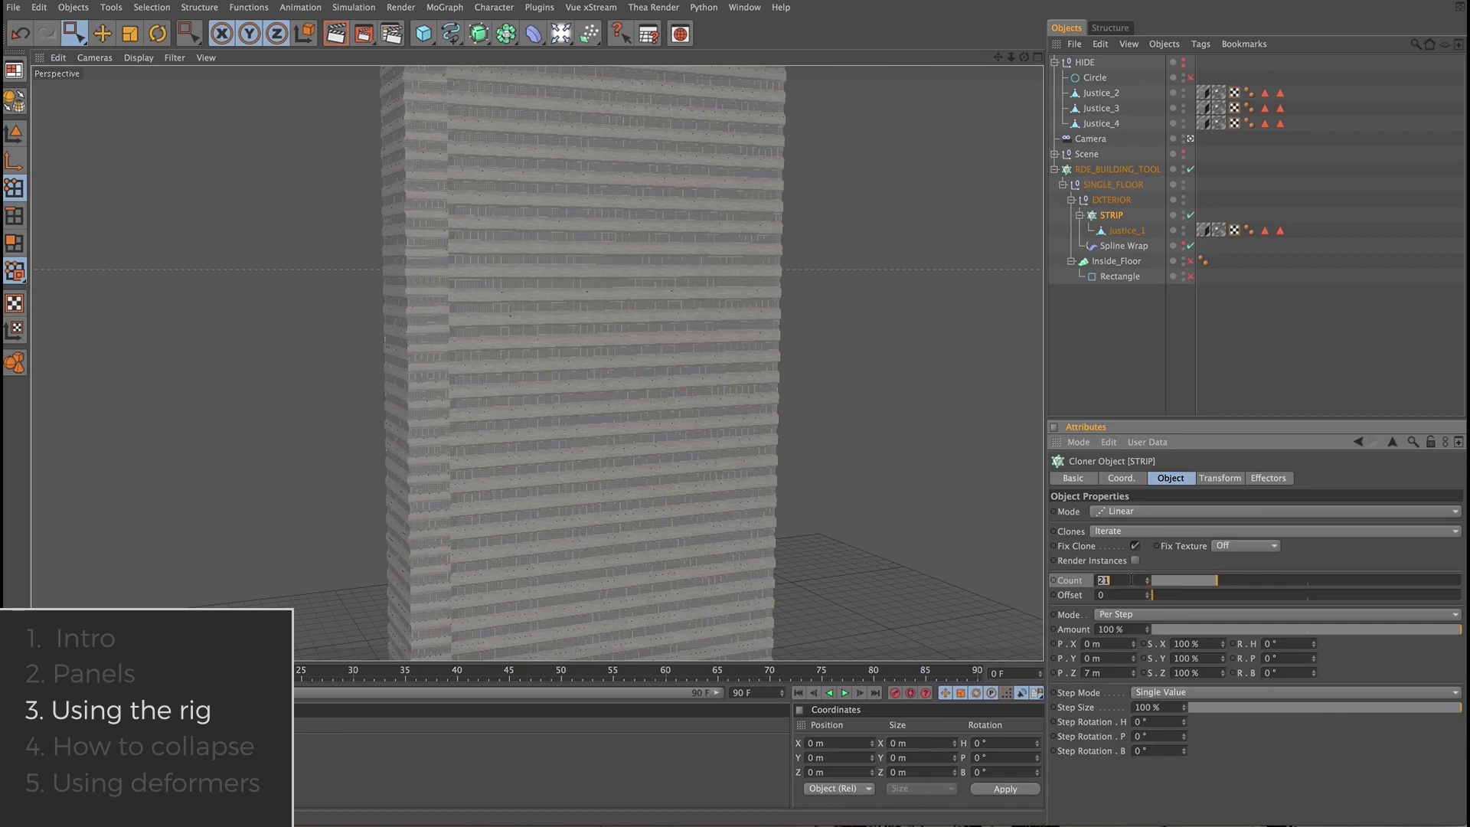
key(Return)
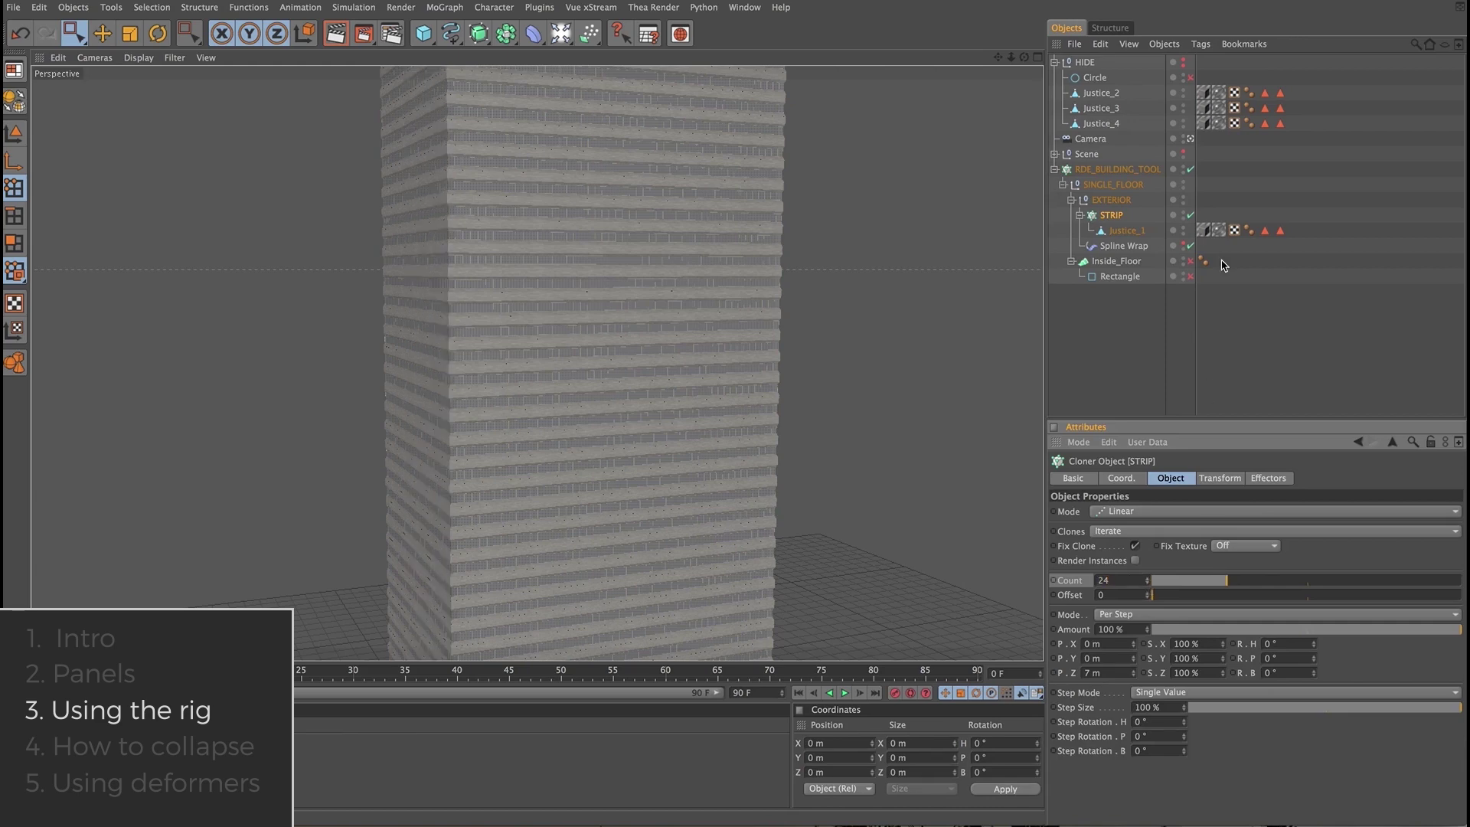
- Try floor counts of 30 and 40 on the RDE_BUILDING_TOOL cloner and set the count back to 50
click(1127, 175)
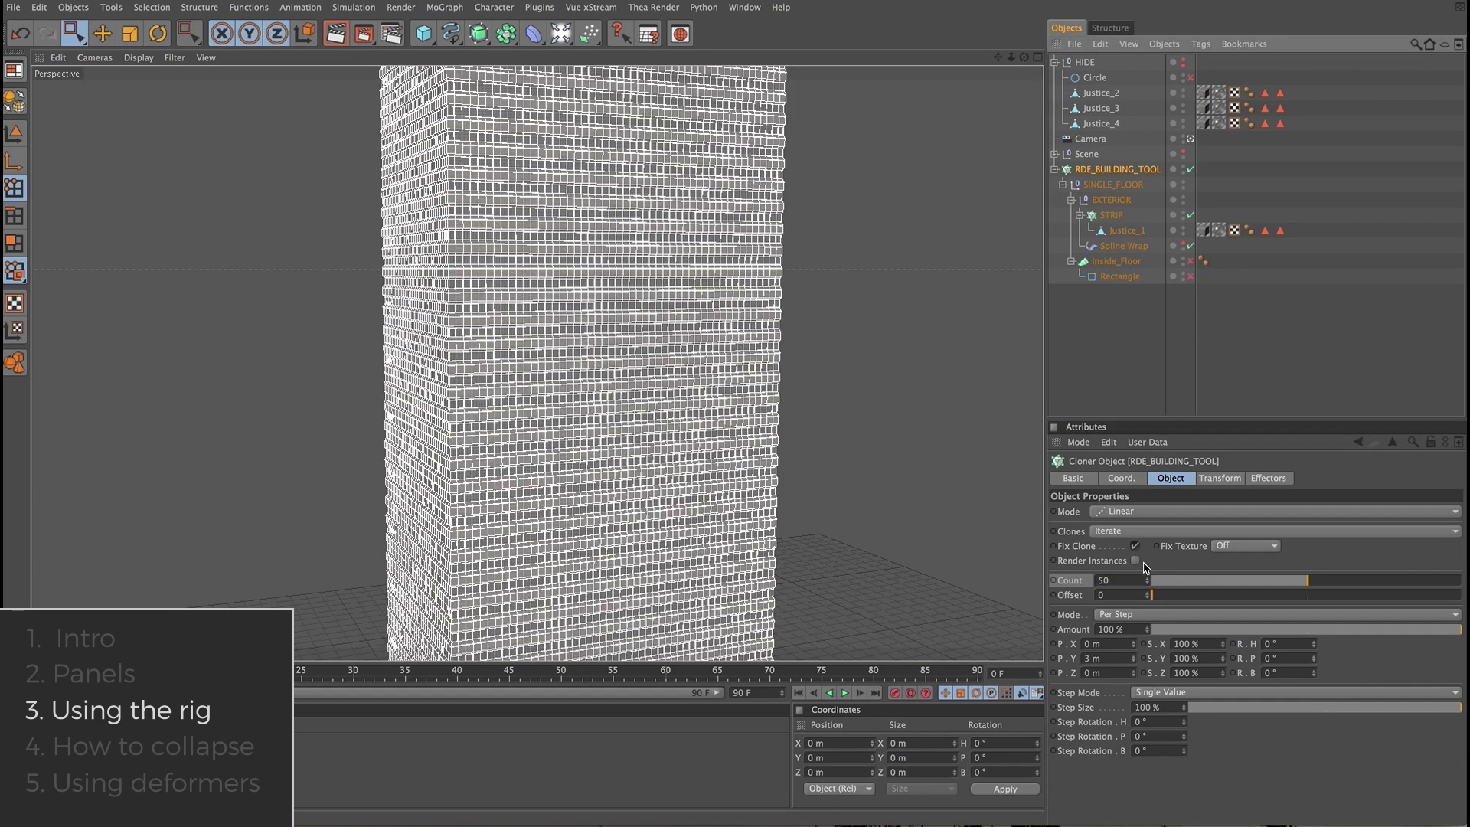
click(1130, 581)
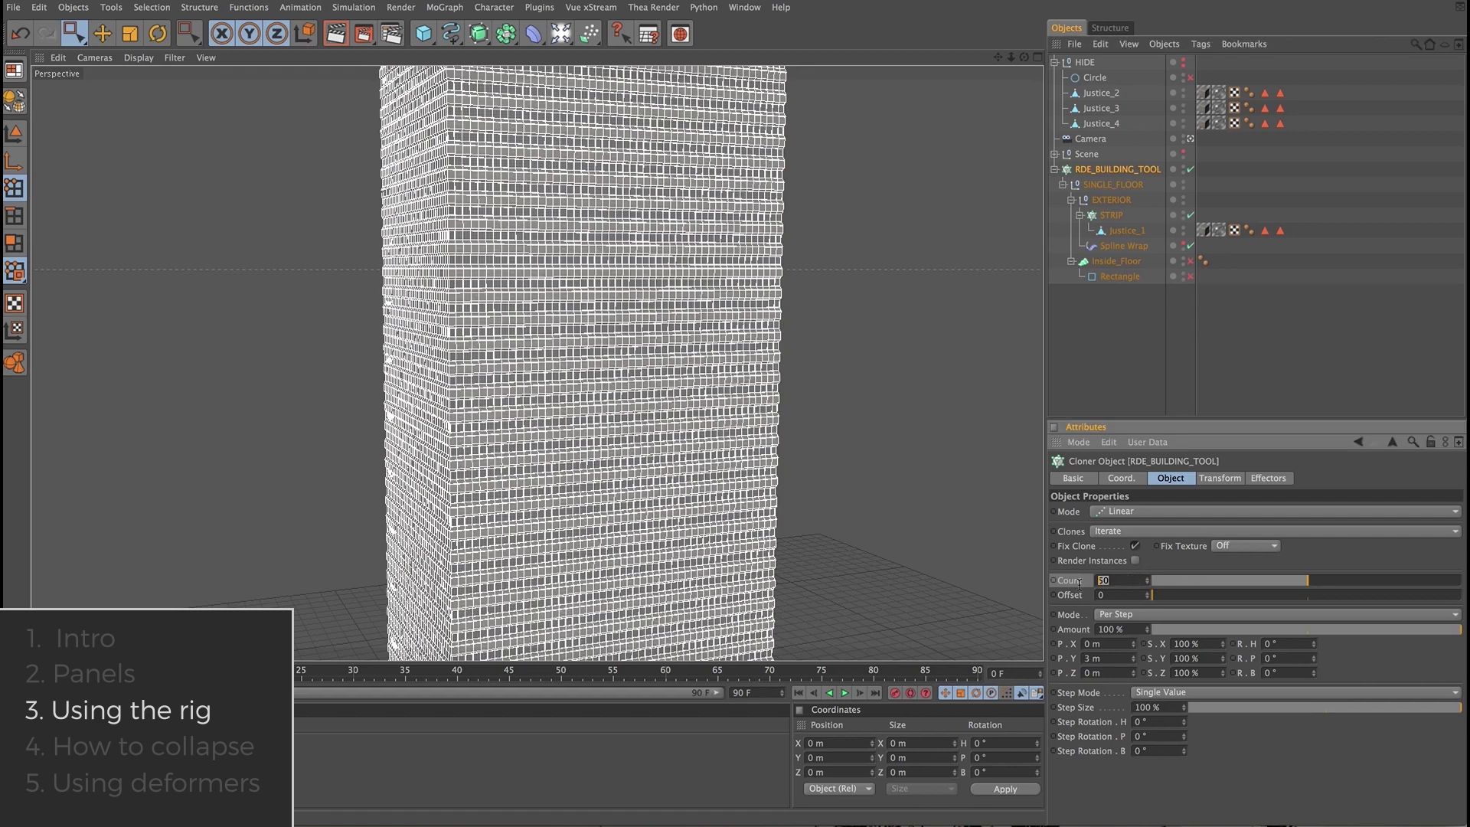
text(30)
key(Return)
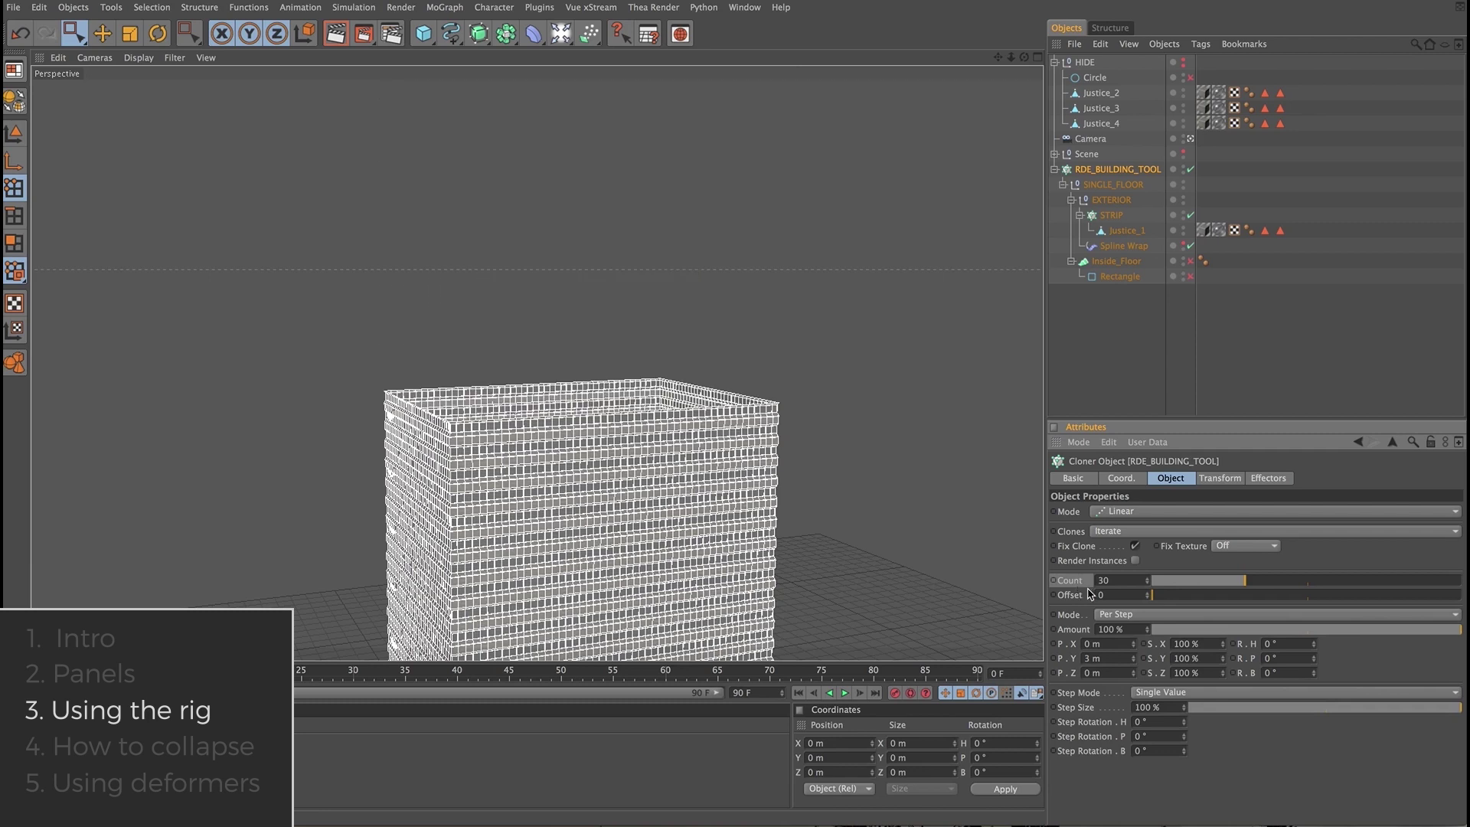
text(40)
key(Return)
text(50)
key(Return)
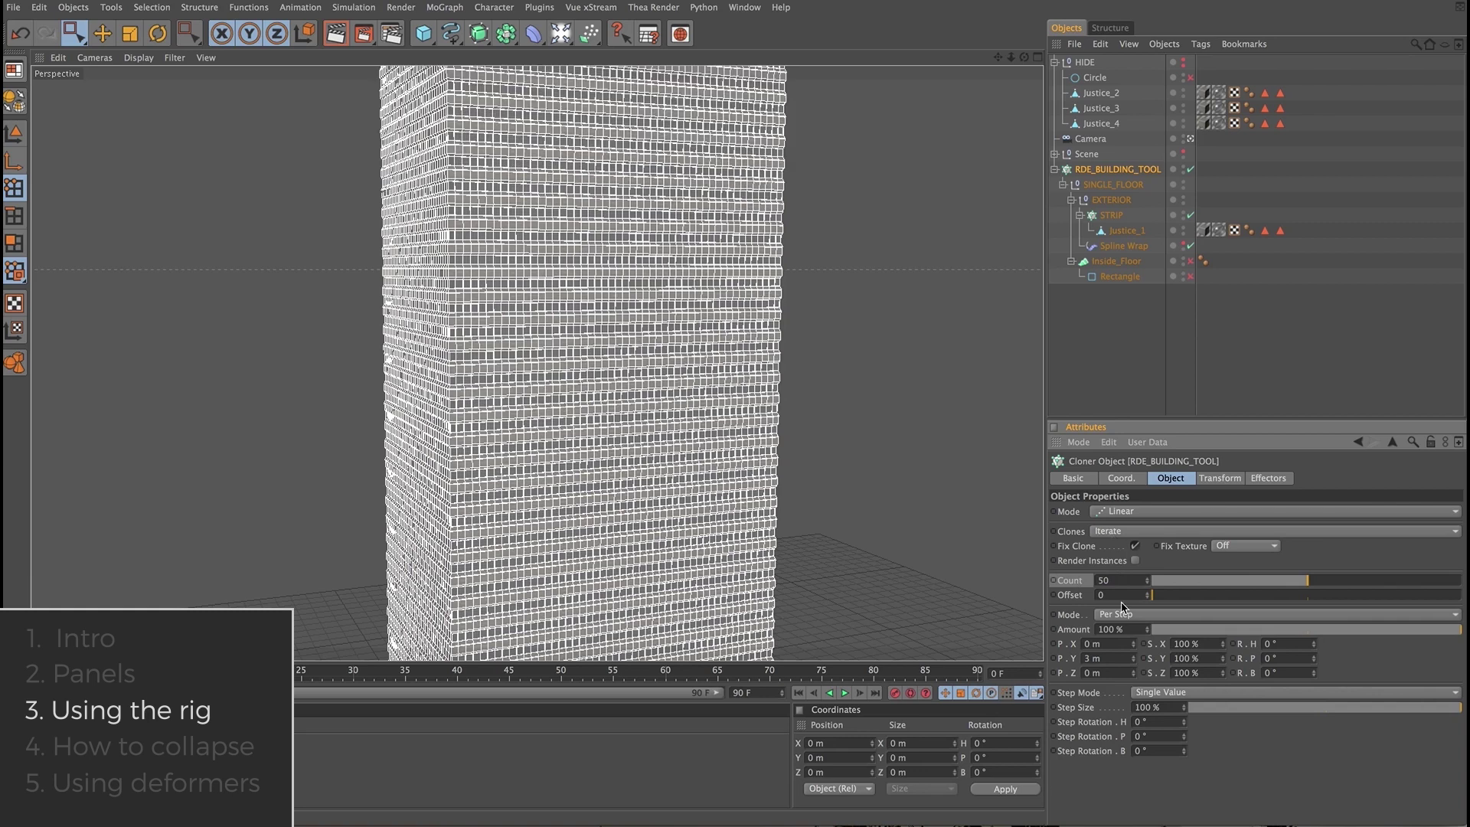
click(1135, 545)
- Duplicate SINGLE_FLOOR inside RDE_BUILDING_TOOL and replace the copy's Justice_1 panel with Justice_2 from the HIDE group
click(1062, 185)
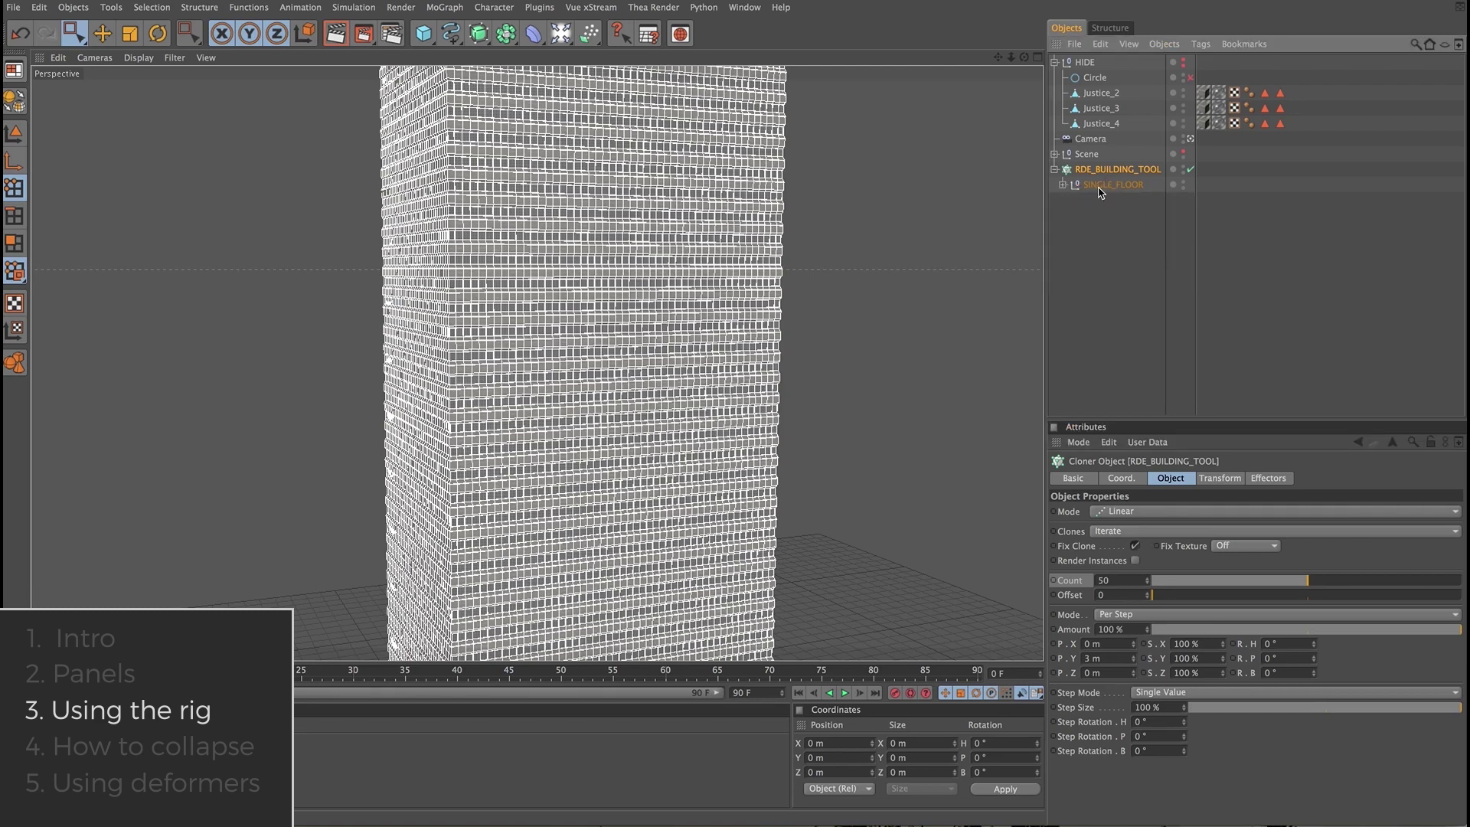
drag(1103, 187, 1106, 184)
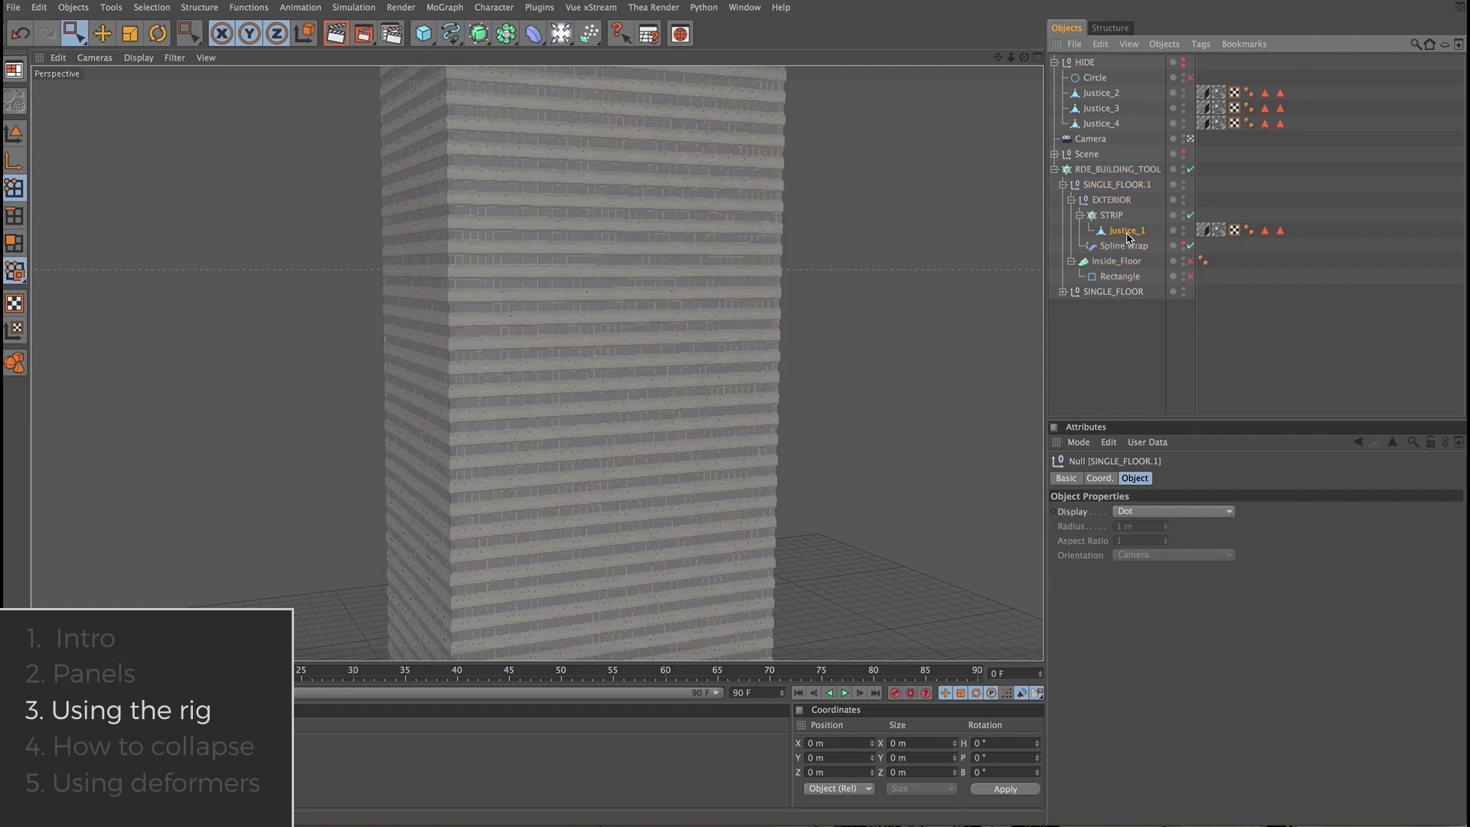
click(1127, 233)
key(Delete)
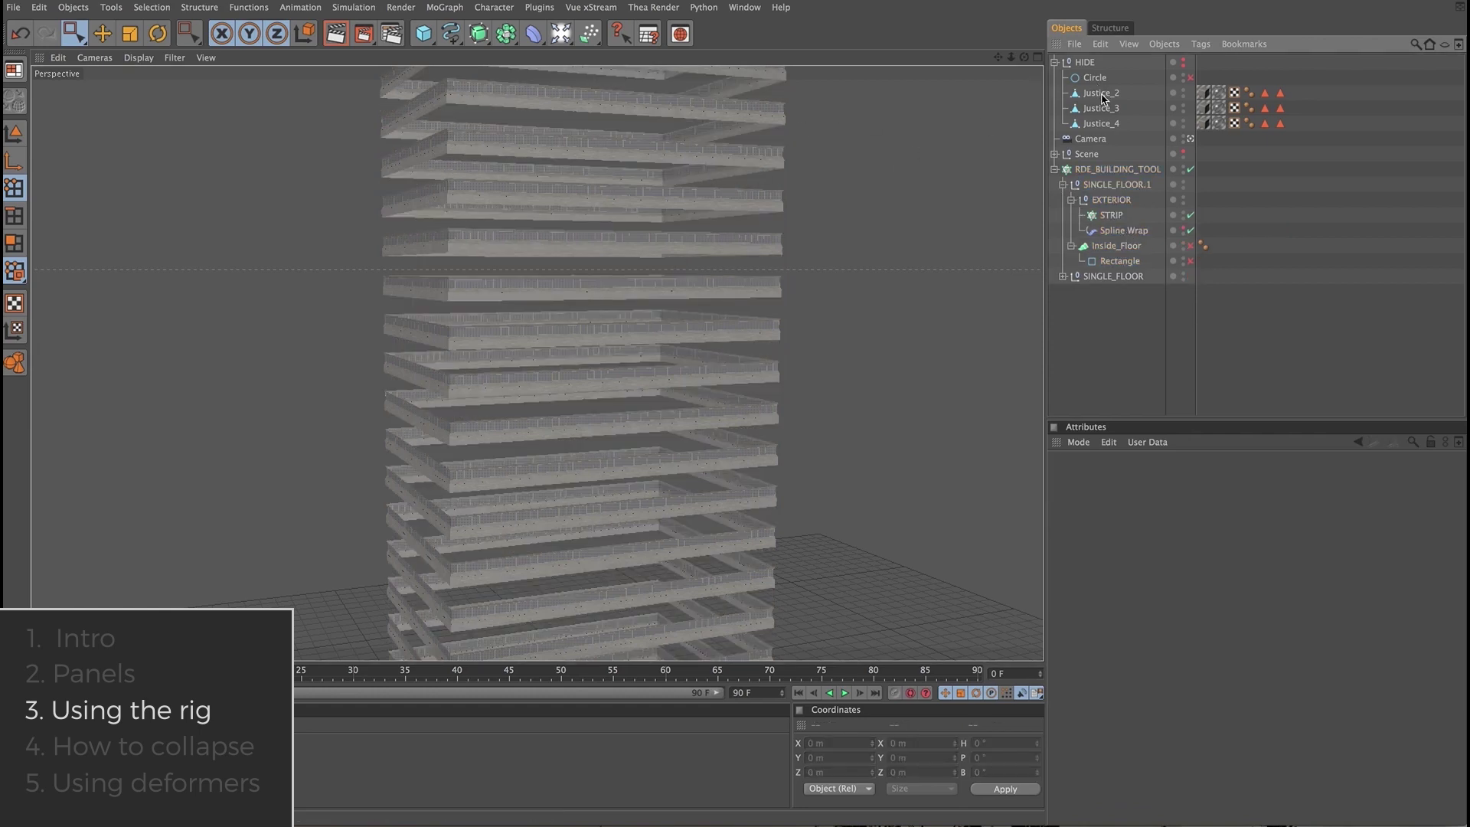
drag(1102, 95, 1116, 219)
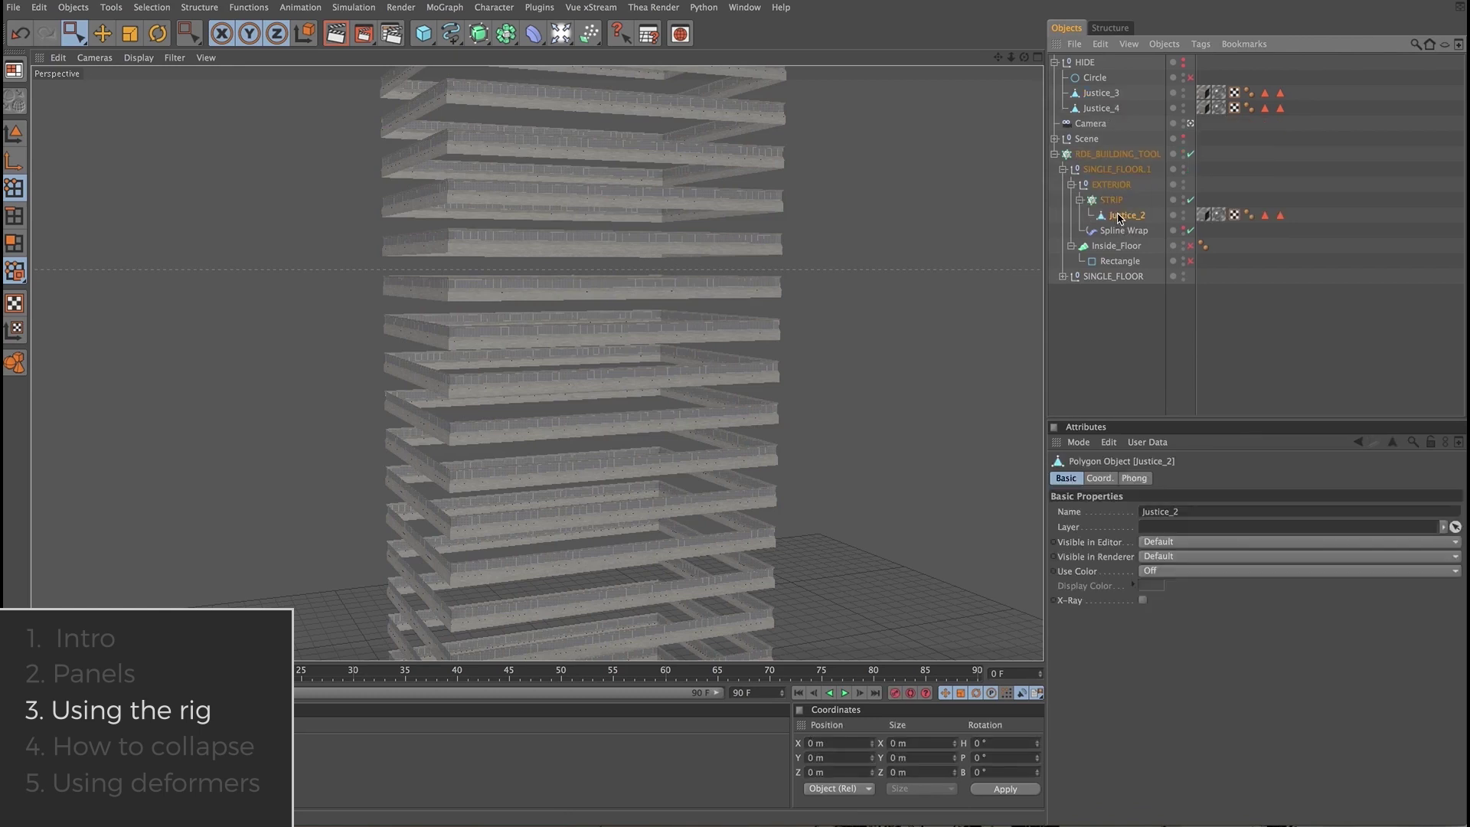
- Try a Y position of 1 m on the Justice_2 panel and reset it to 0 m
click(1099, 478)
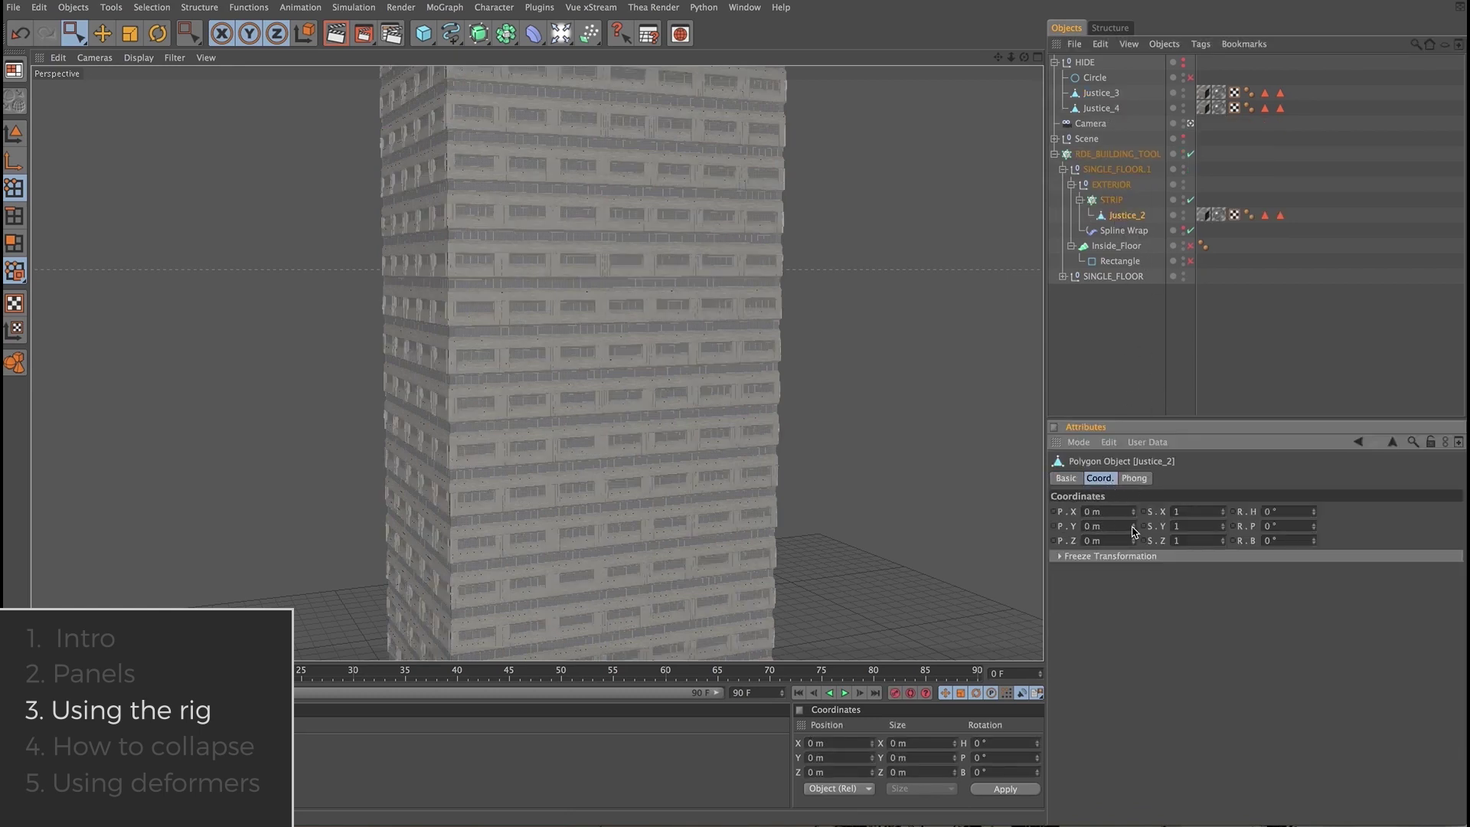
click(1134, 524)
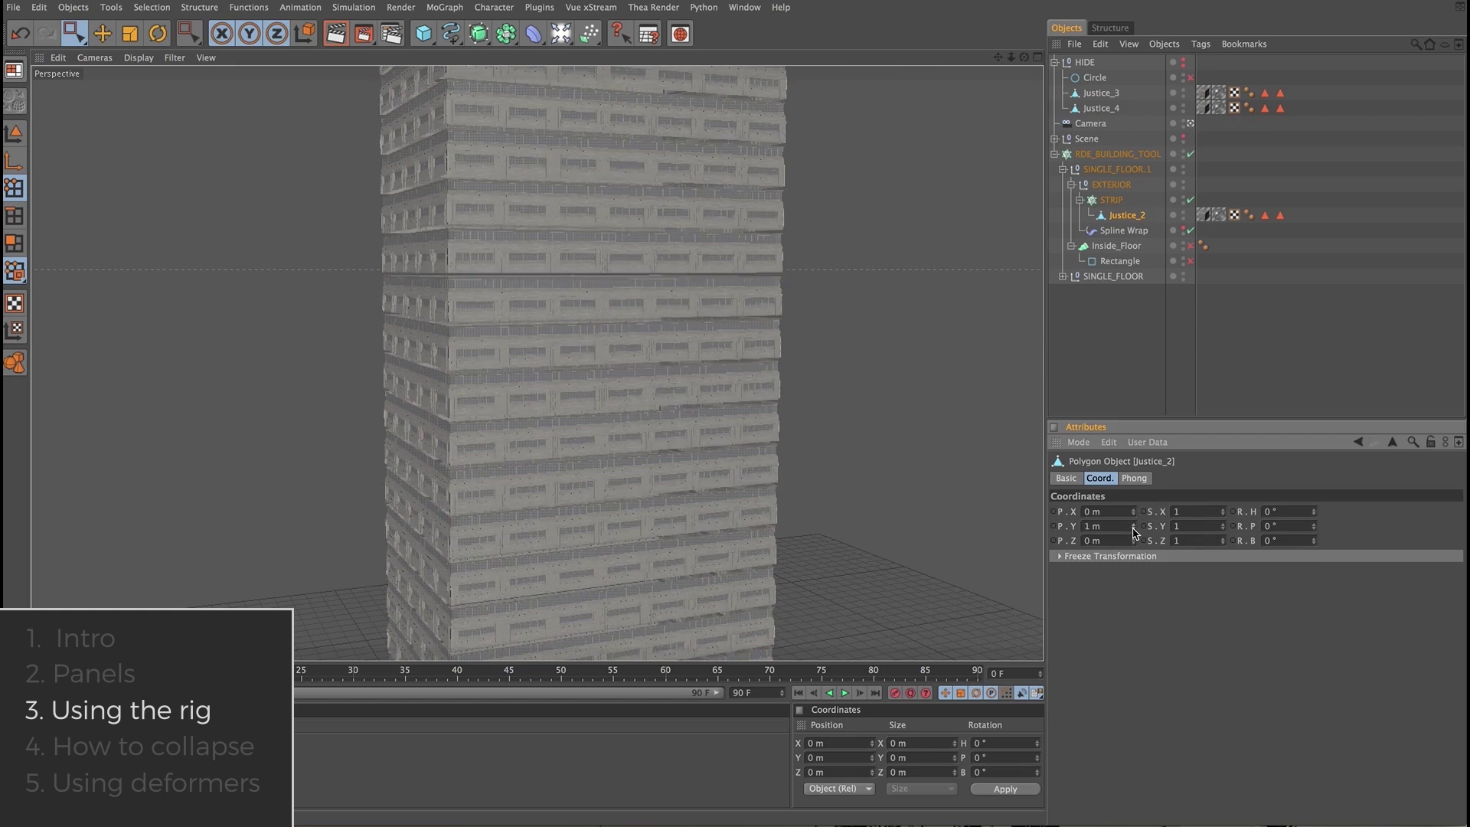
double_click(1120, 528)
text(0)
key(Return)
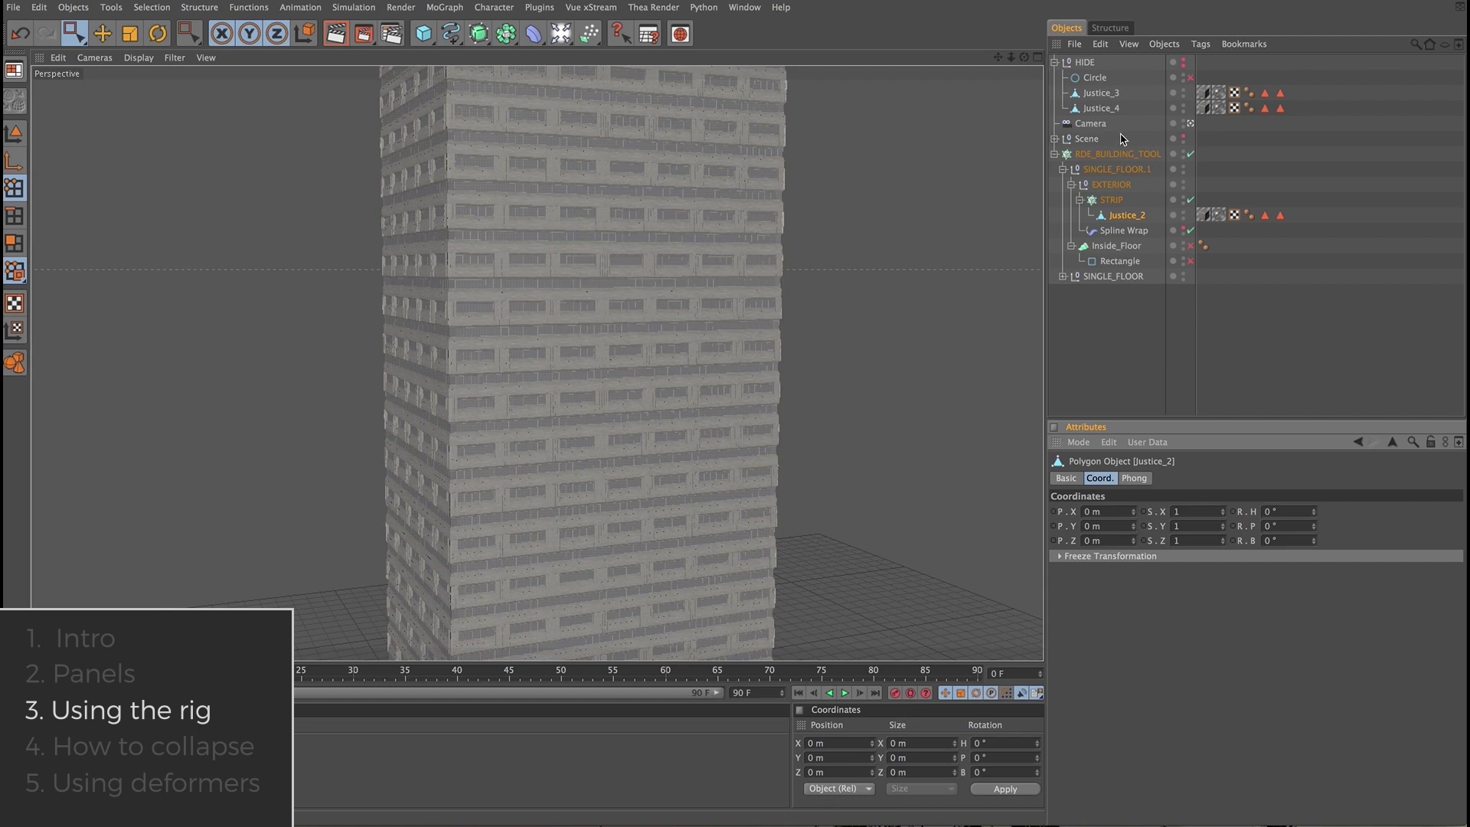
- Collapse the duplicate floor group SINGLE_FLOOR.1 and delete it from RDE_BUILDING_TOOL
click(1084, 176)
click(1064, 169)
click(1088, 173)
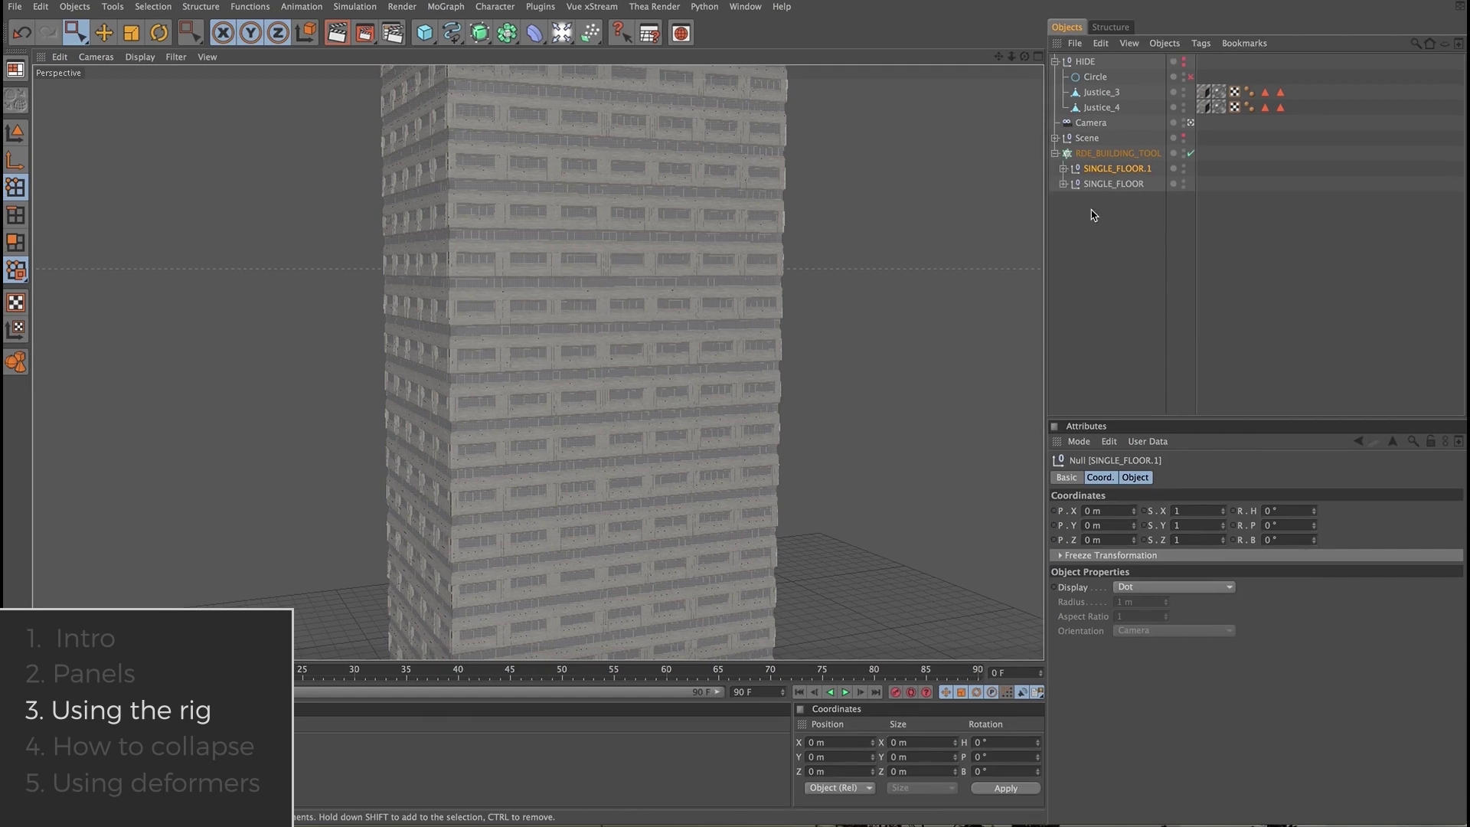
key(Delete)
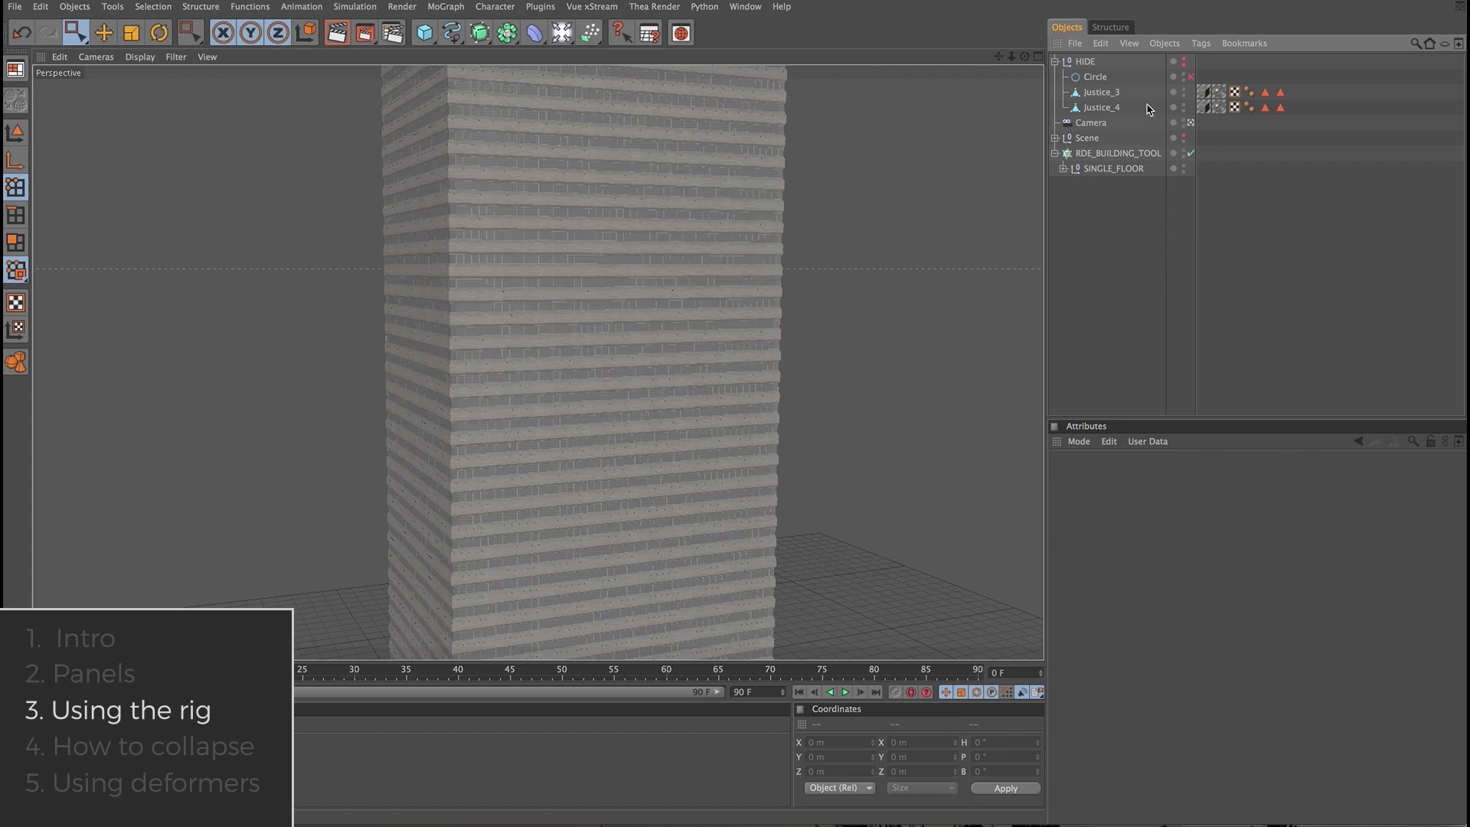
- Move the Circle spline from HIDE into Inside_Floor and assign it as the Spline Wrap's spline
click(1063, 170)
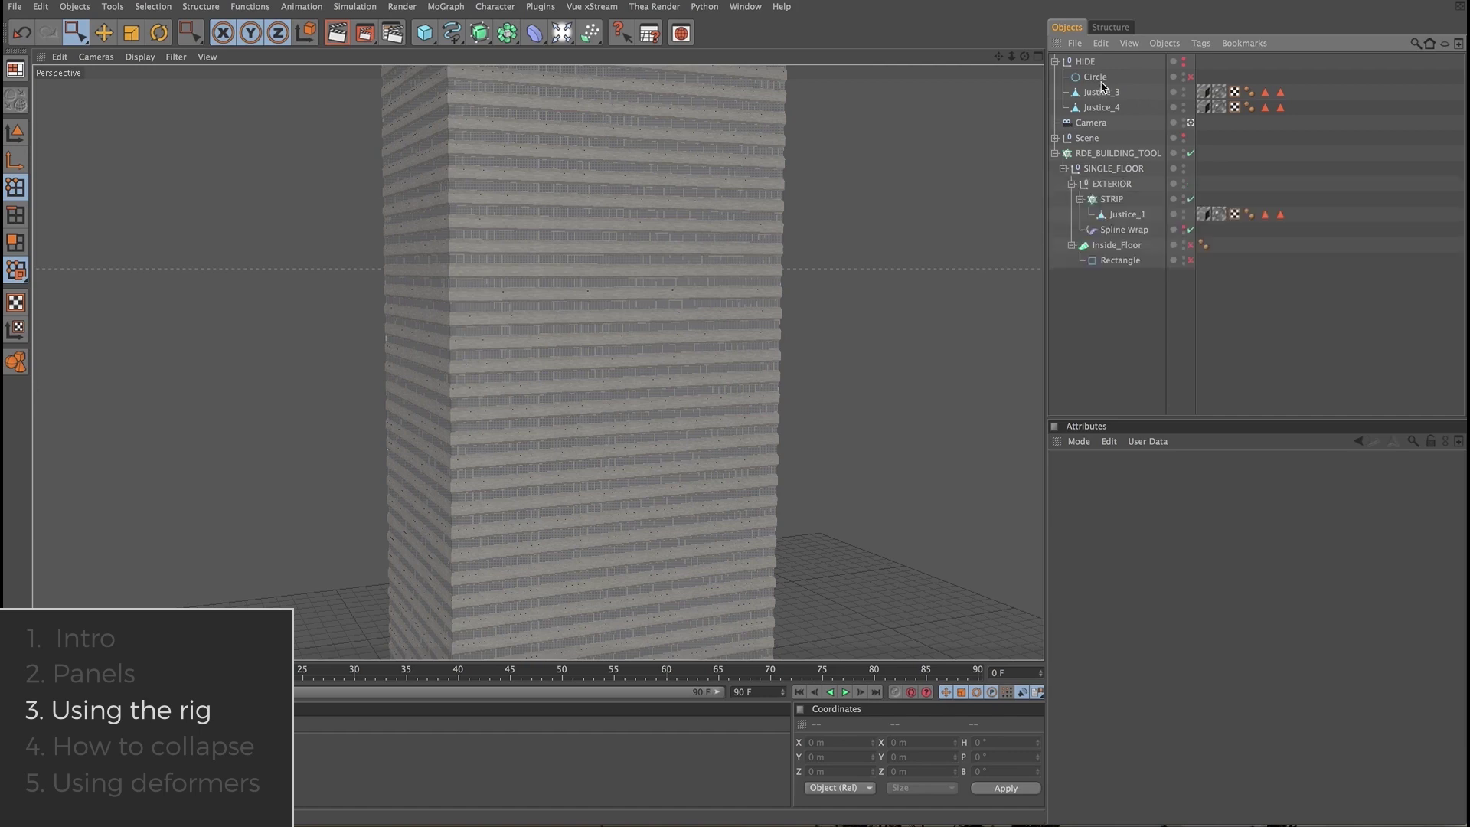
drag(1101, 77, 1108, 257)
click(1121, 216)
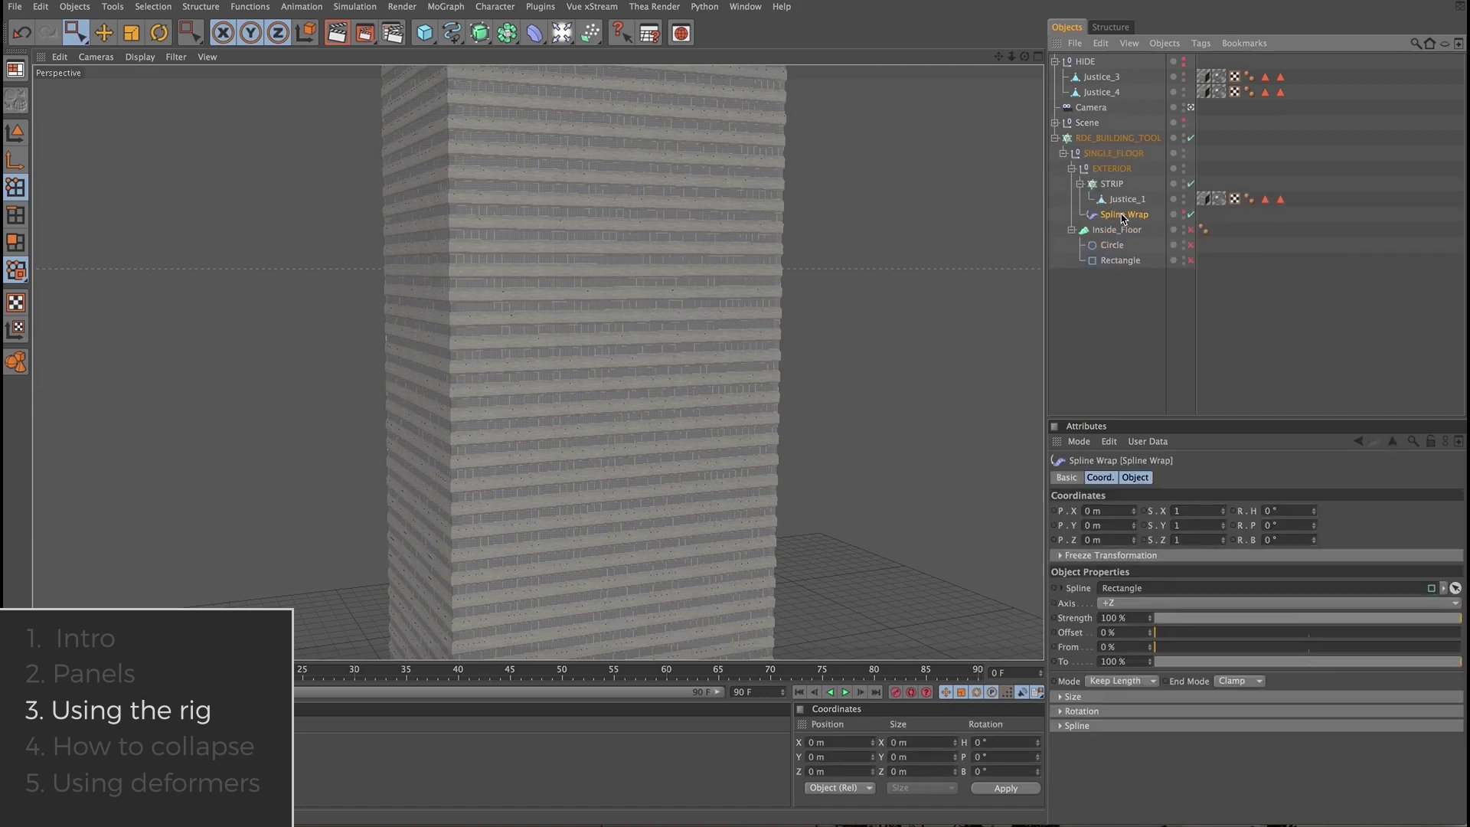
drag(1117, 248, 1125, 592)
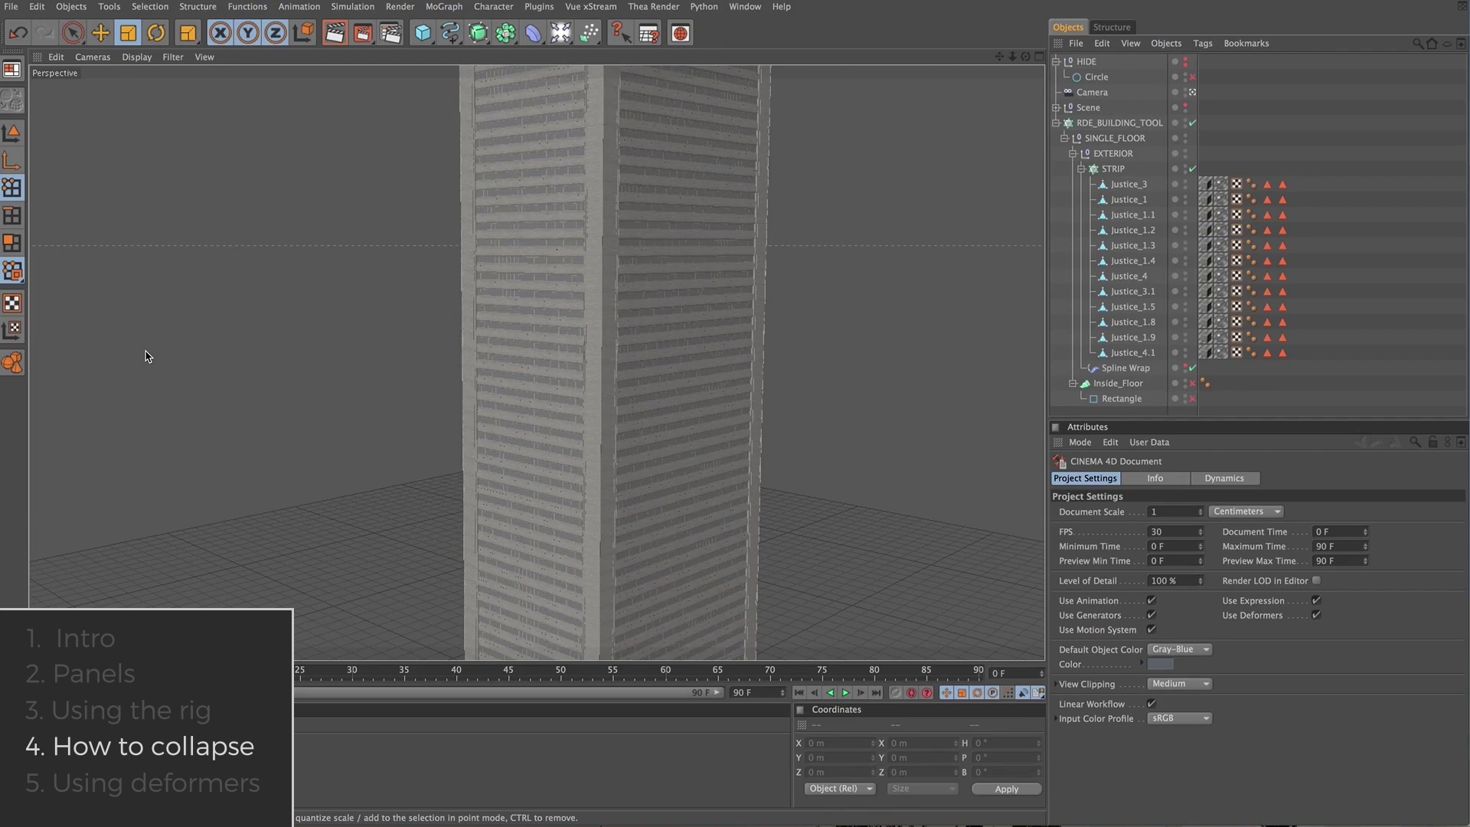
- Make the STRIP cloner editable and merge all its panels into one mesh with Connect+Delete
click(1113, 169)
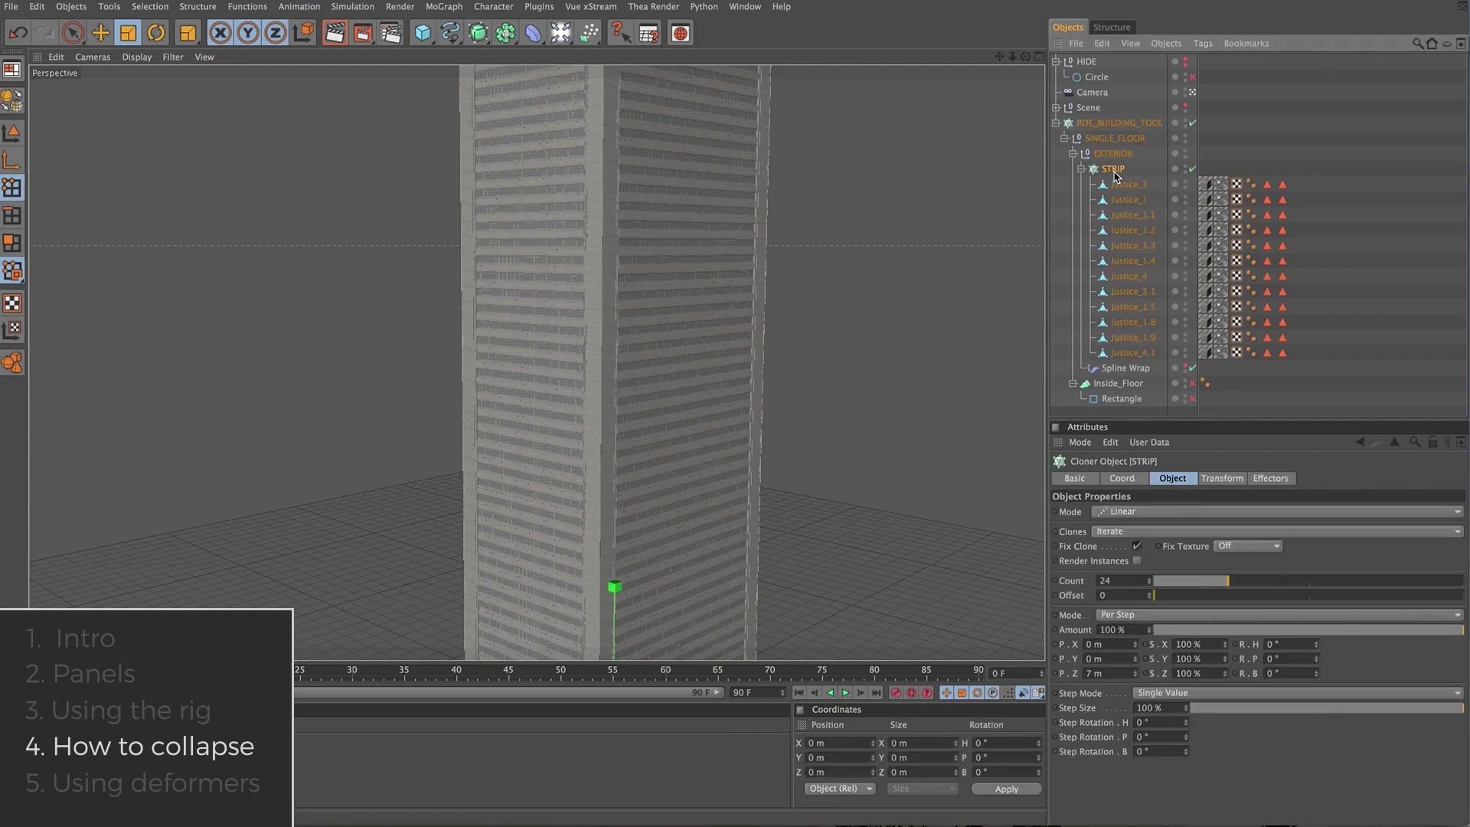
key(c)
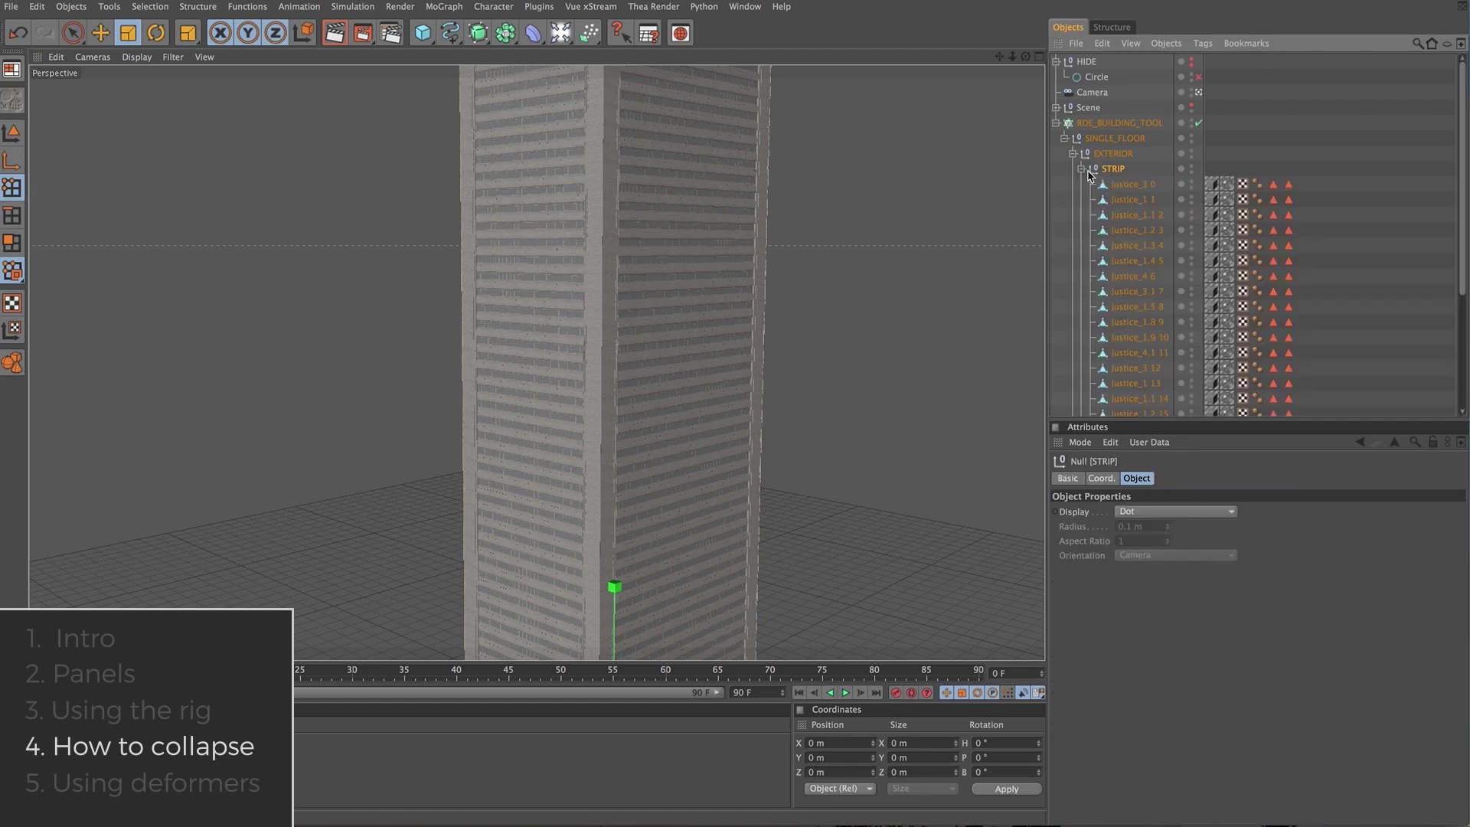
scroll(1129, 191, down, 5)
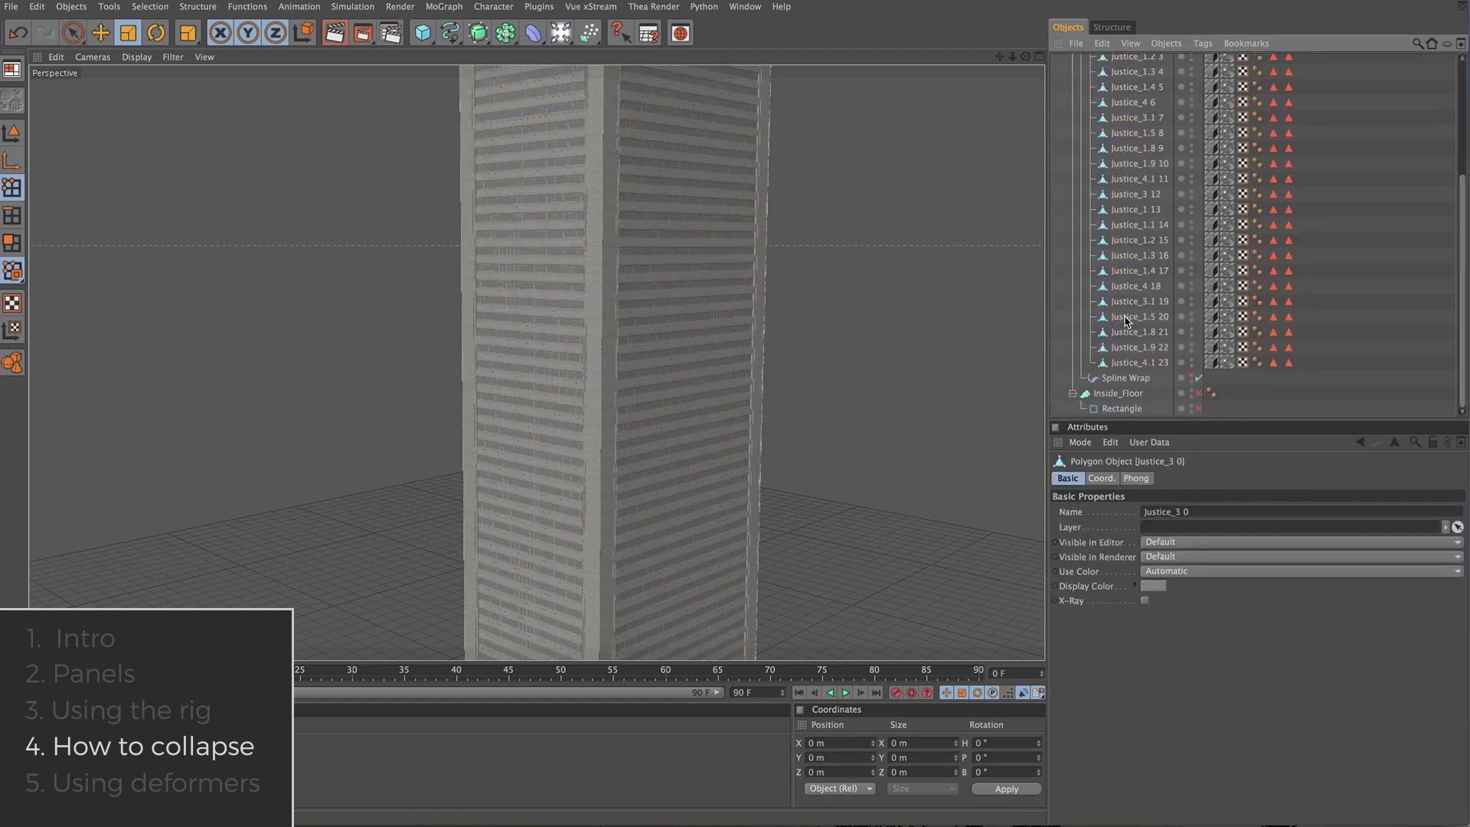
shift+click(1137, 361)
scroll(1135, 342, up, 5)
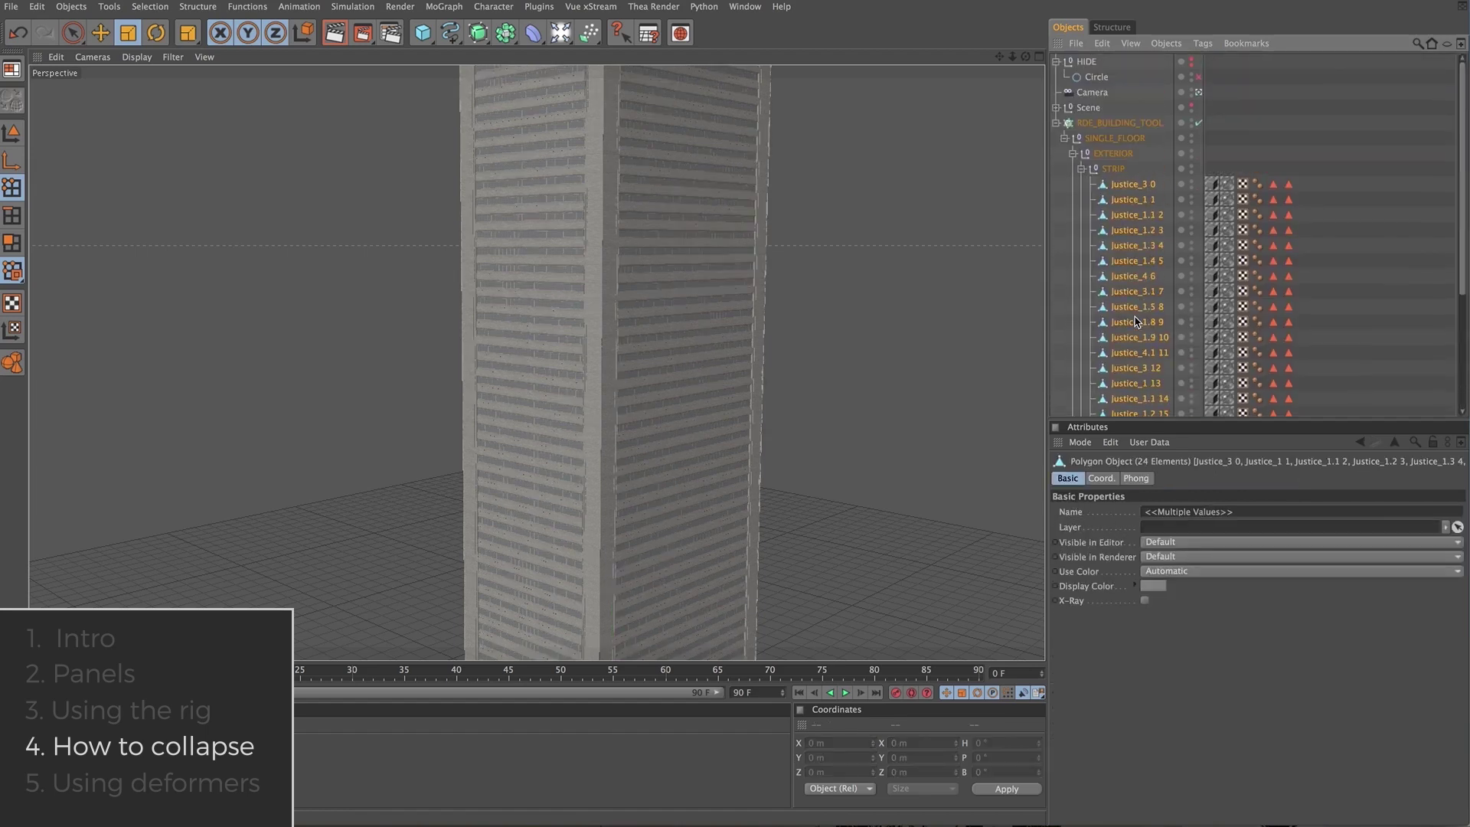
right_click(1124, 187)
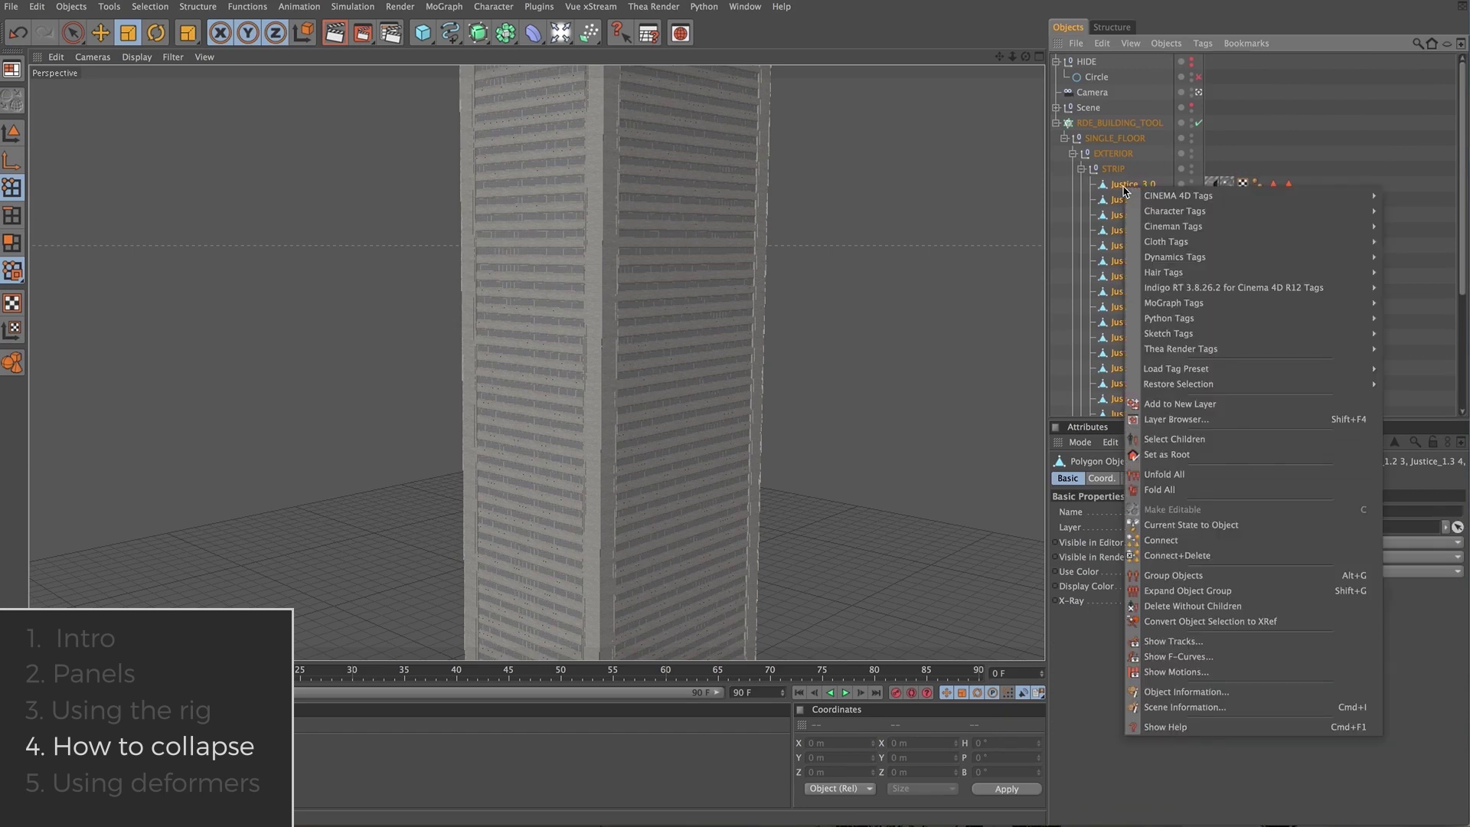
click(1210, 555)
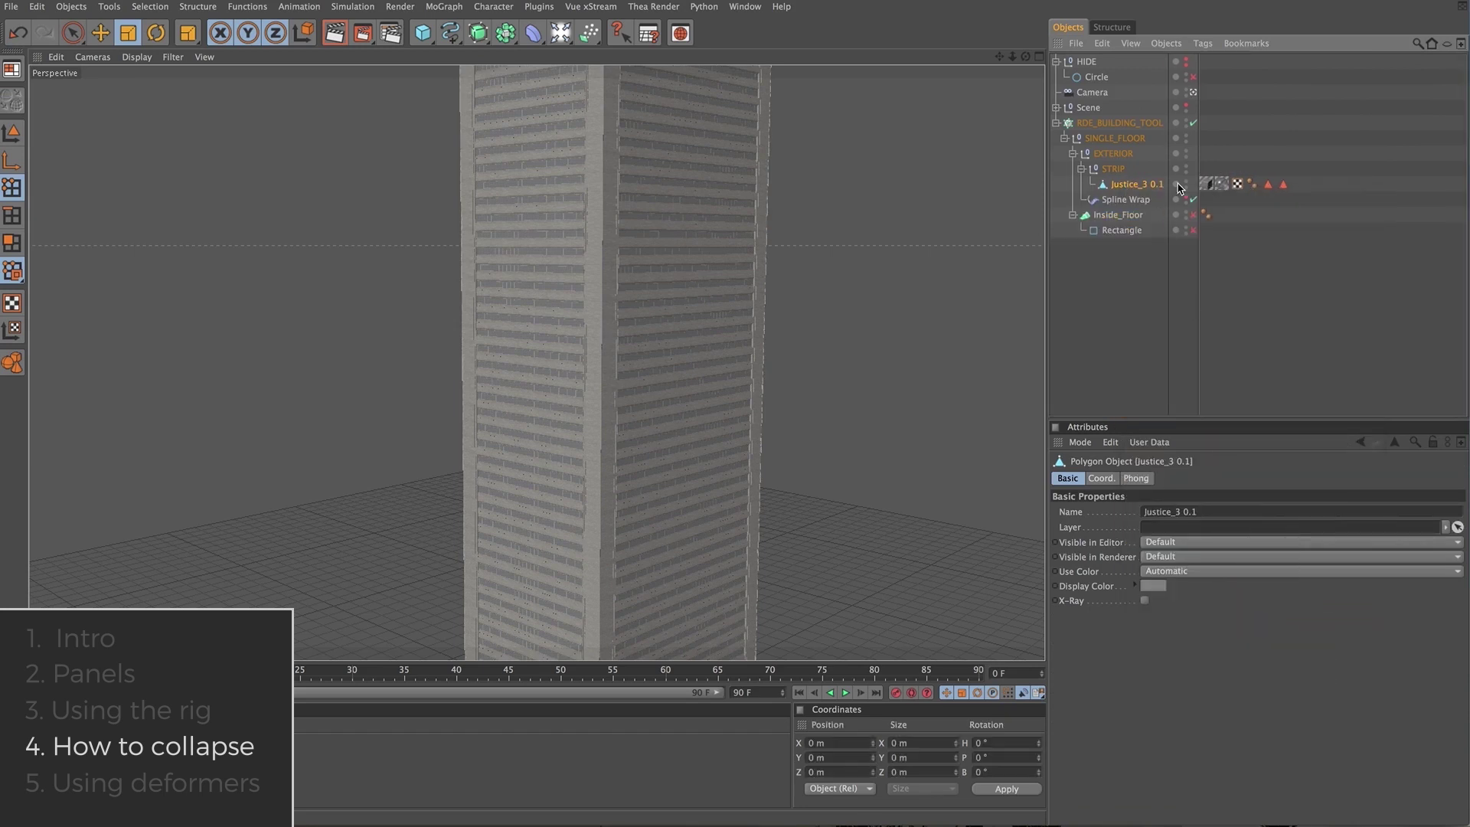
- Disable RDE_BUILDING_TOOL, check the merged strip in Model mode with Spline Wrap off, and turn Spline Wrap back on
click(1192, 123)
click(1193, 200)
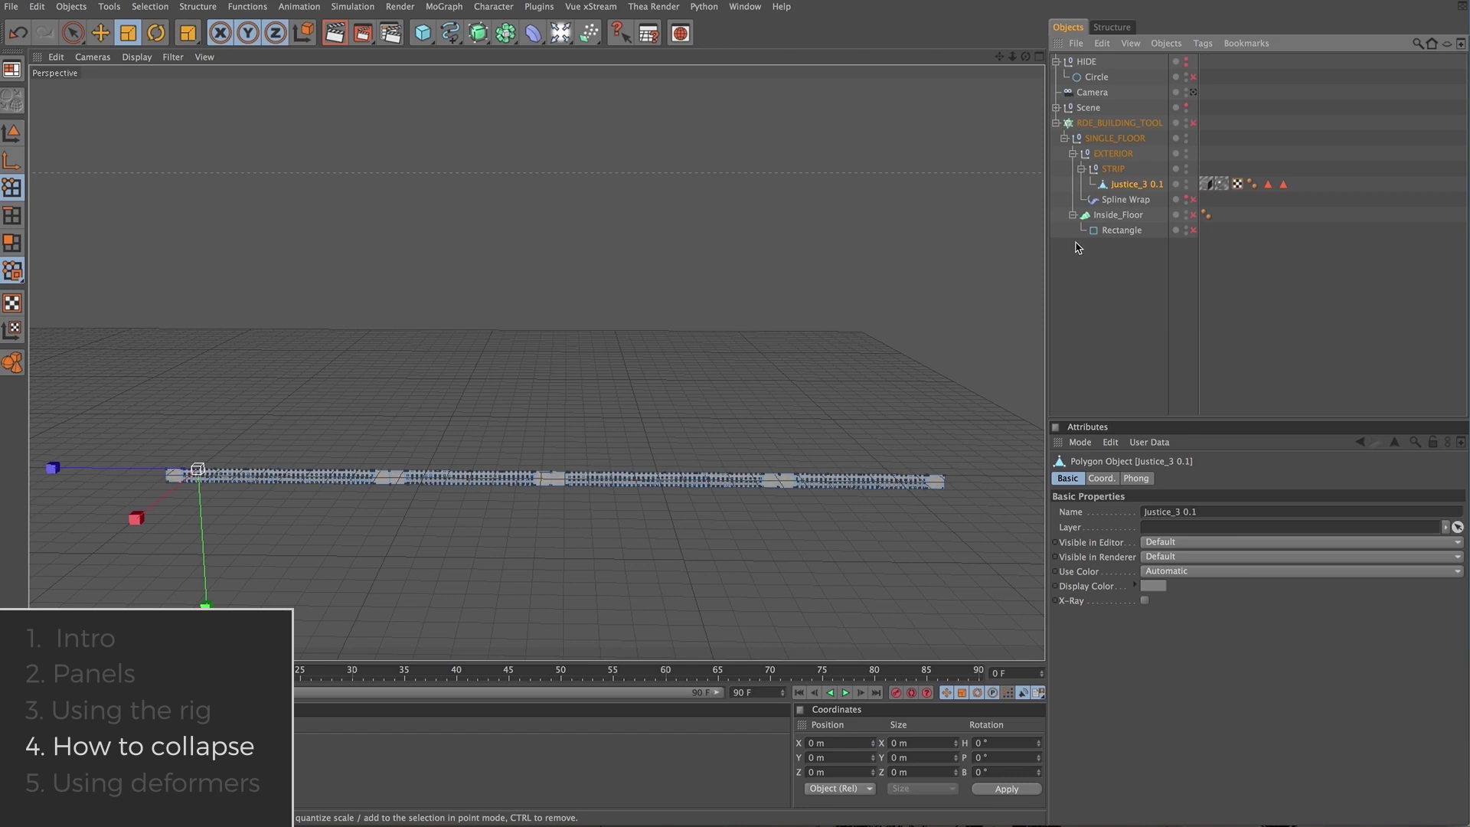
key(Return)
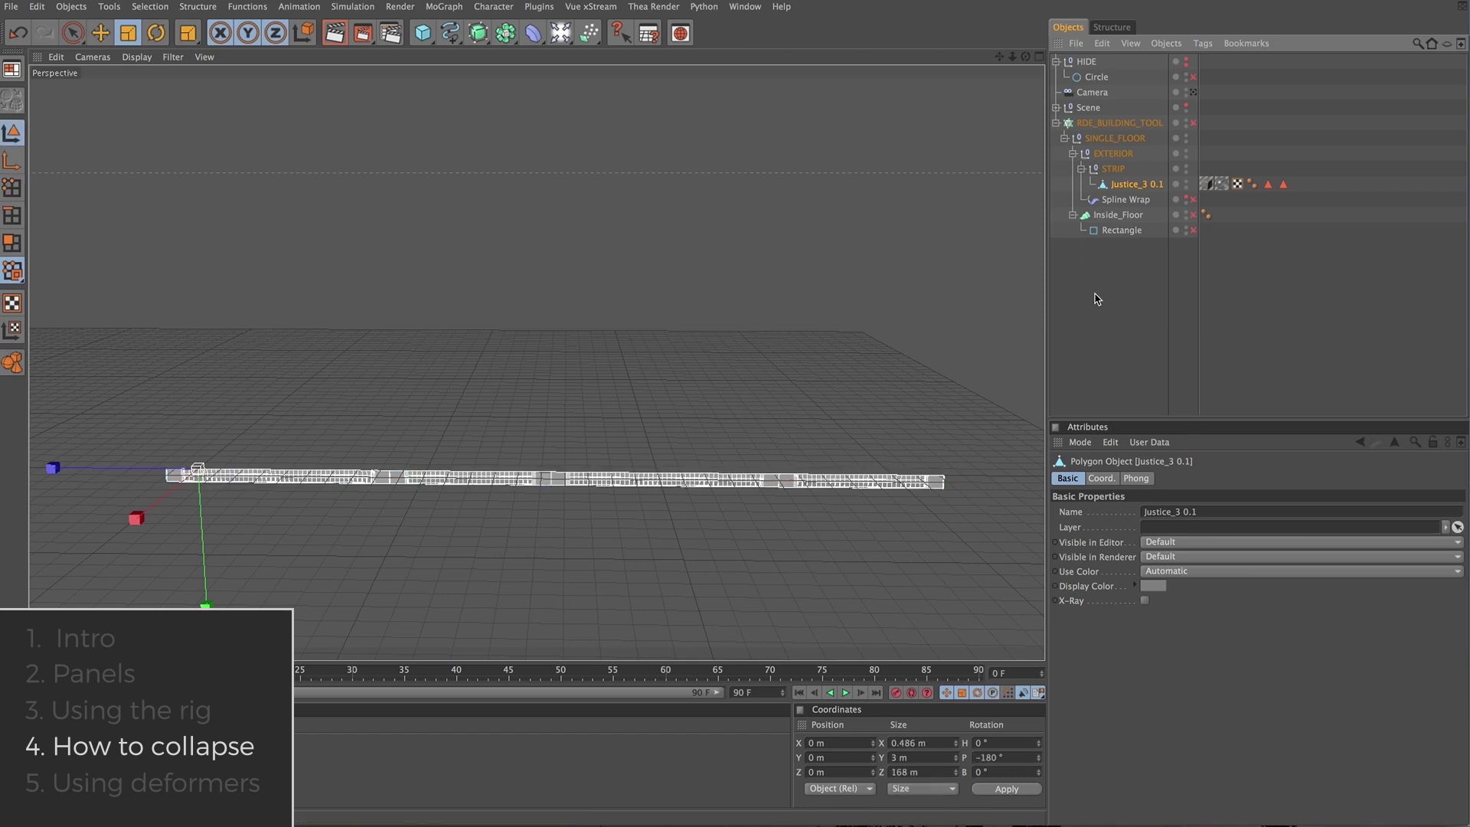
click(1192, 201)
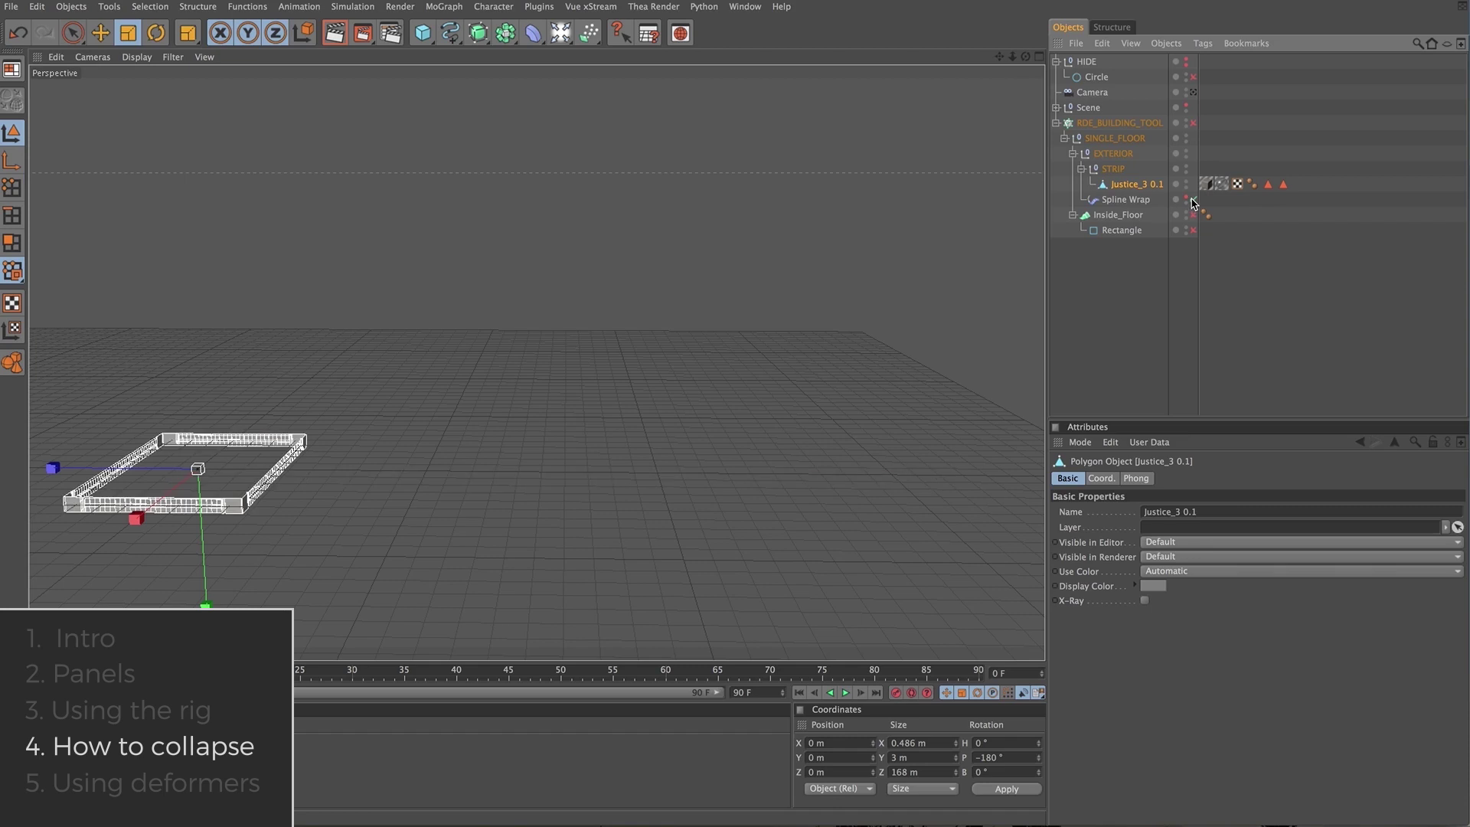
- Bake the SINGLE_FLOOR group with Current State to Object and expand the baked copy's hierarchy
click(1064, 138)
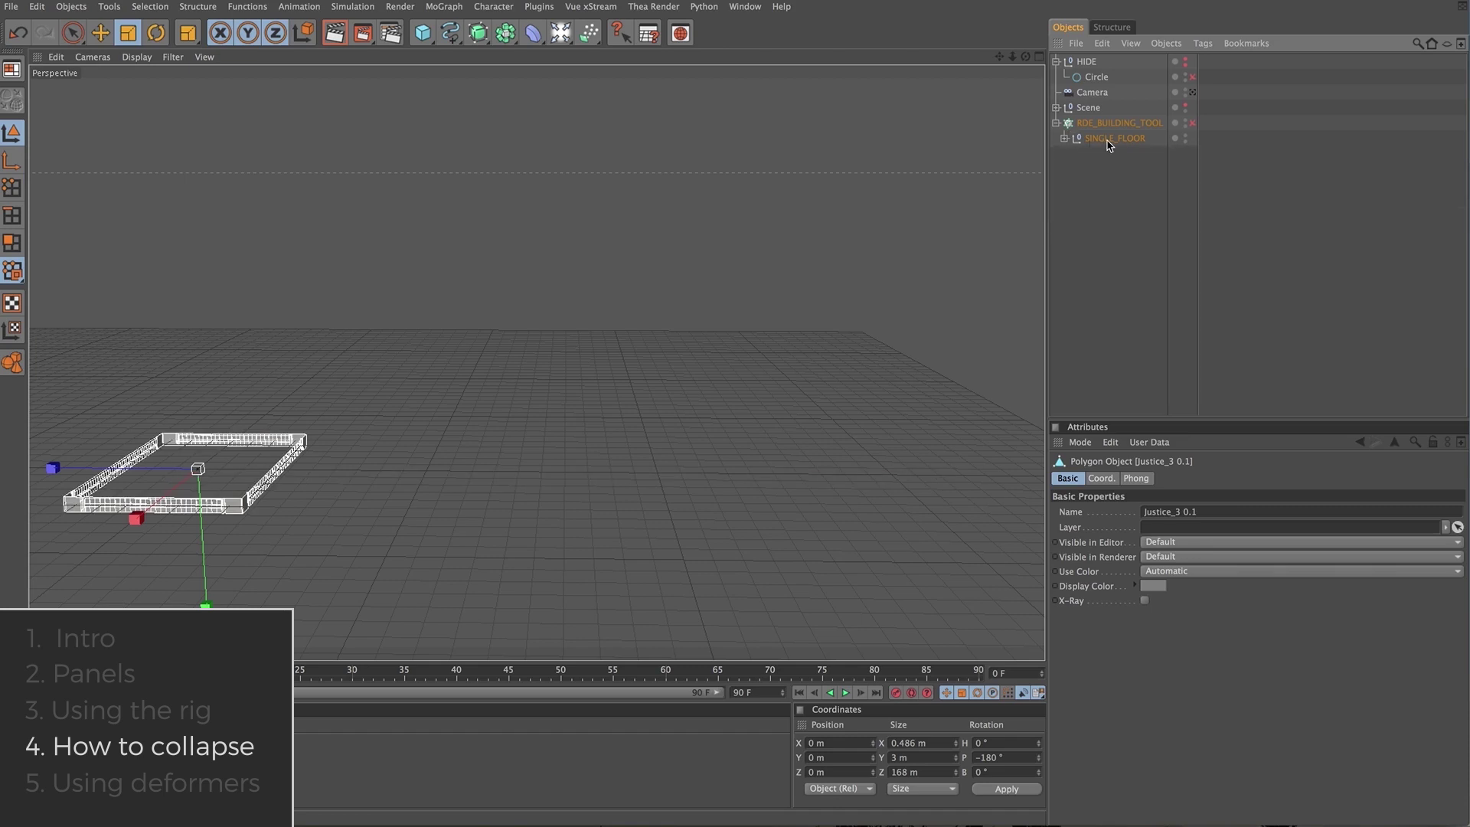
click(1109, 139)
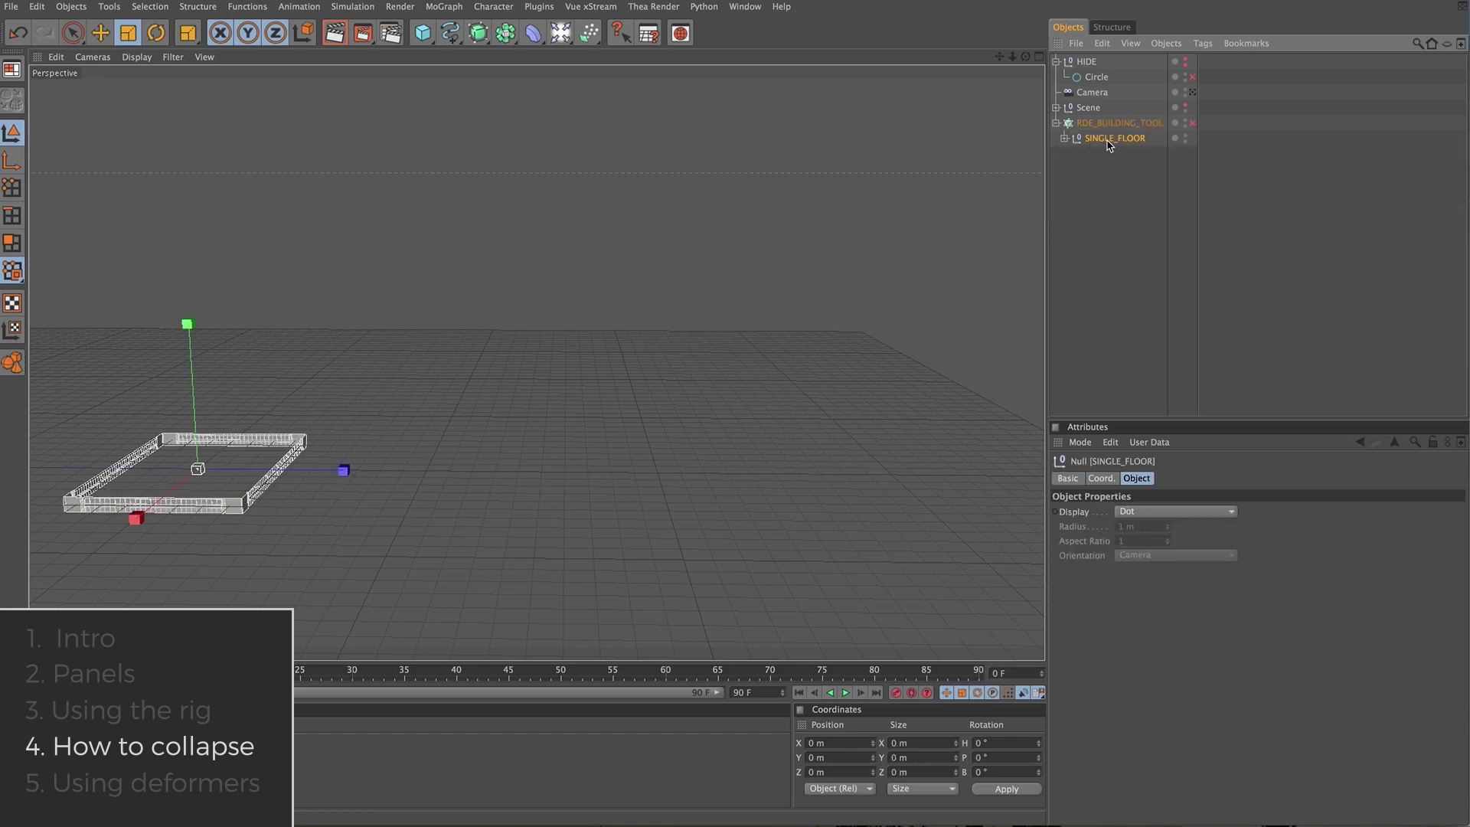
right_click(1110, 142)
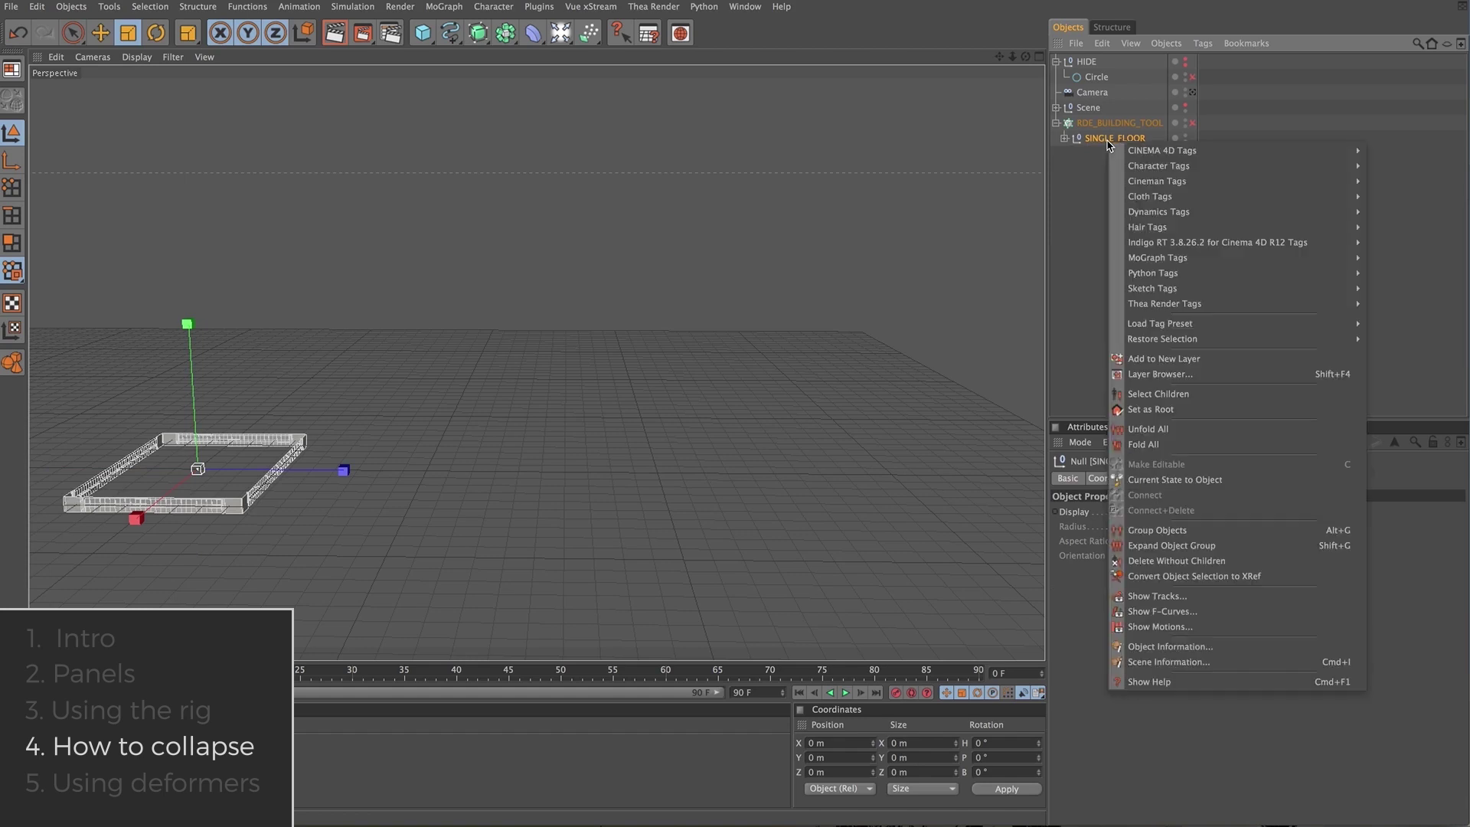
click(1171, 480)
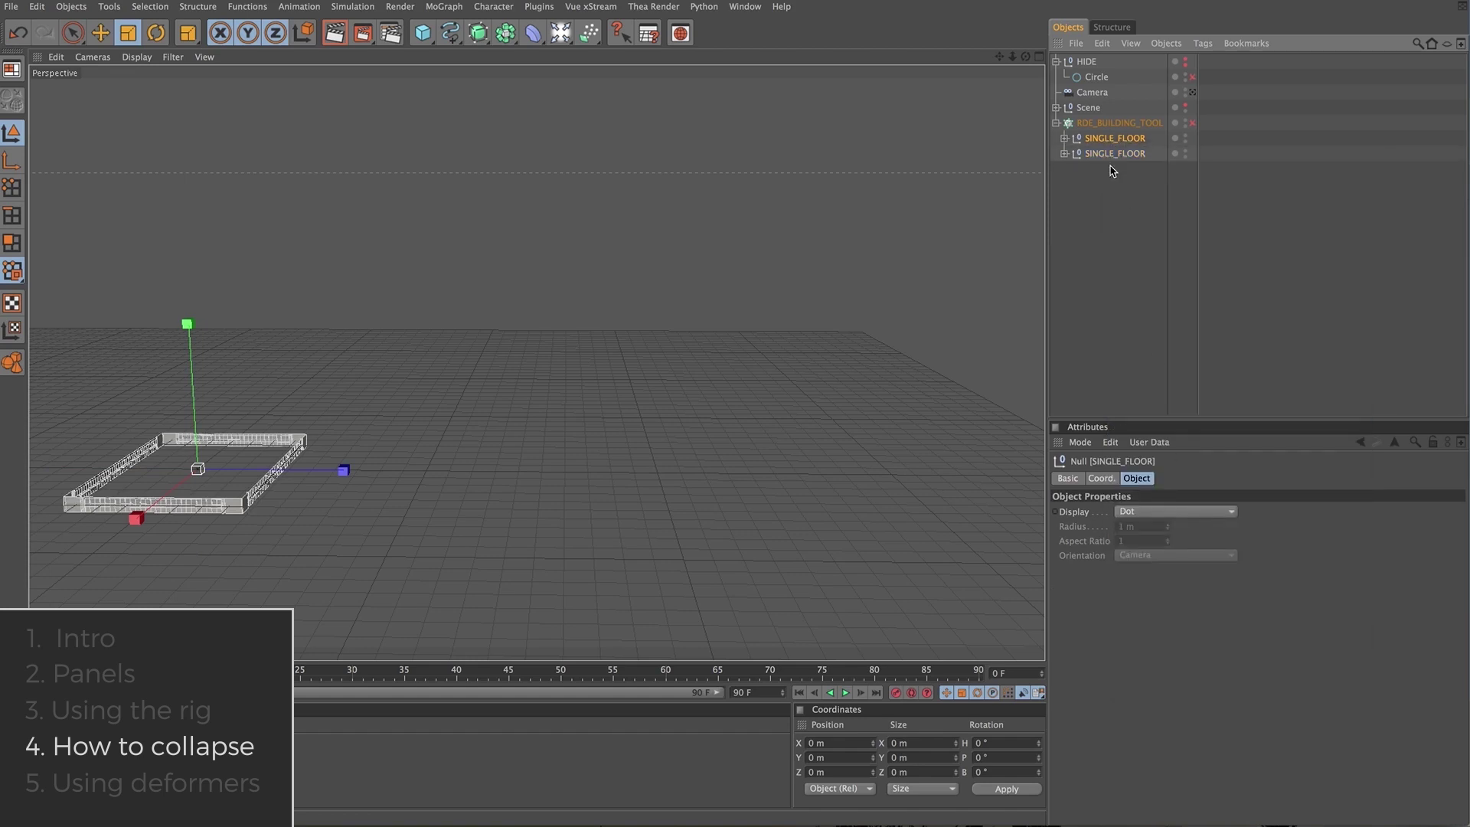
click(1065, 154)
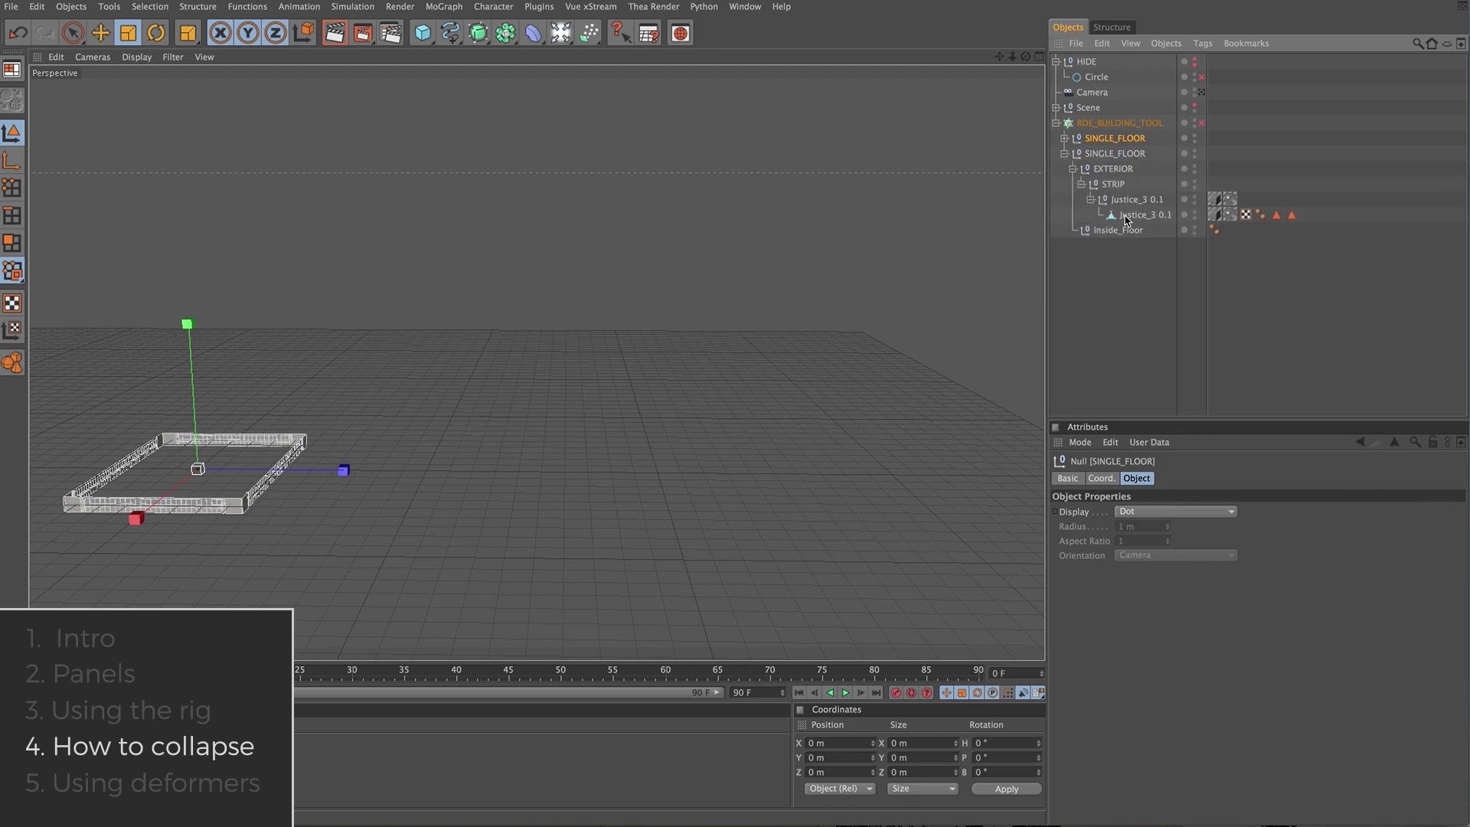
- Move the baked Justice_3 0.1 mesh directly under RDE_BUILDING_TOOL and delete both SINGLE_FLOOR groups
drag(1125, 220, 1102, 147)
click(1102, 155)
ctrl+click(1102, 169)
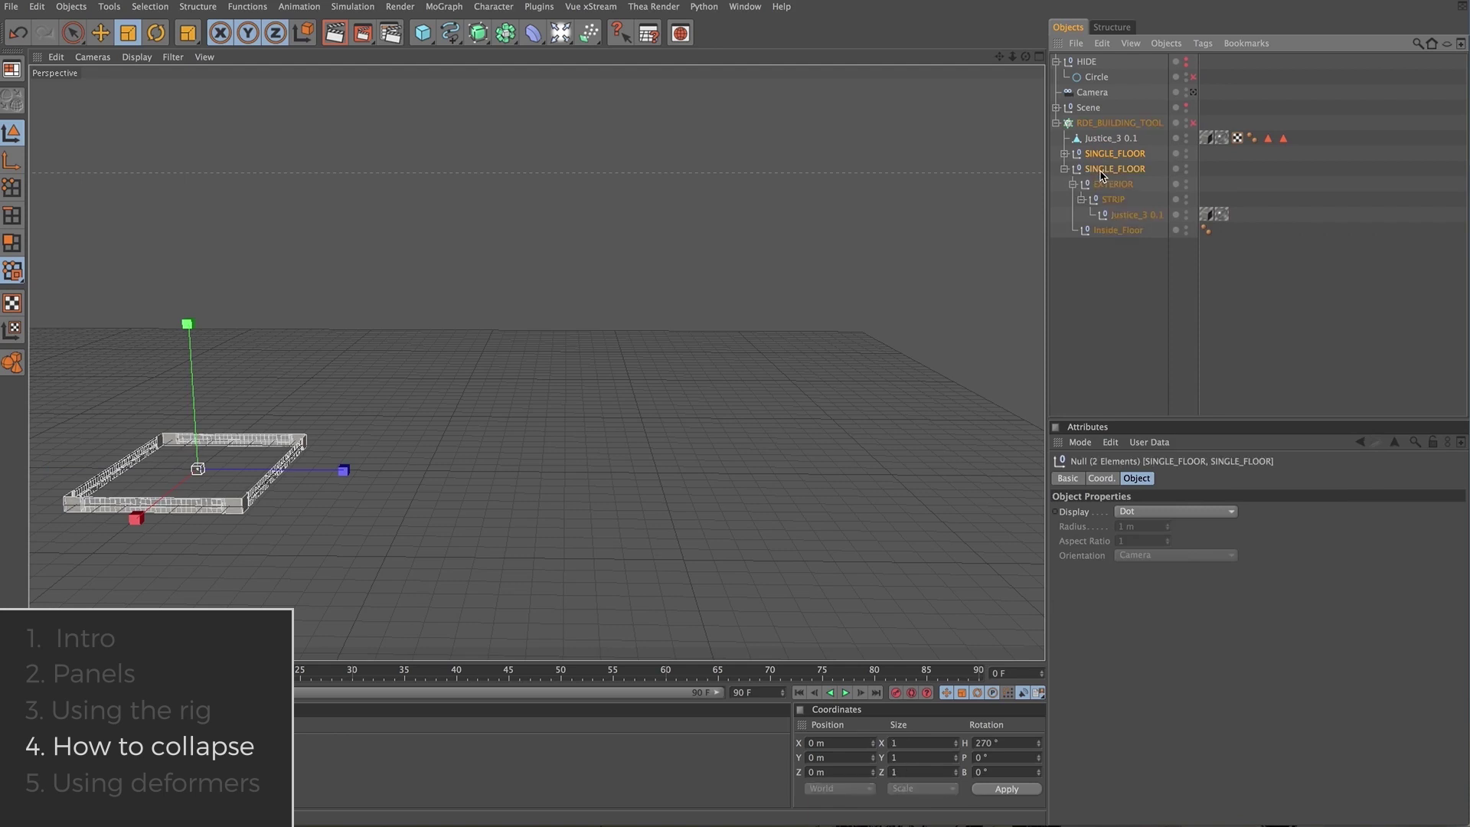
key(Delete)
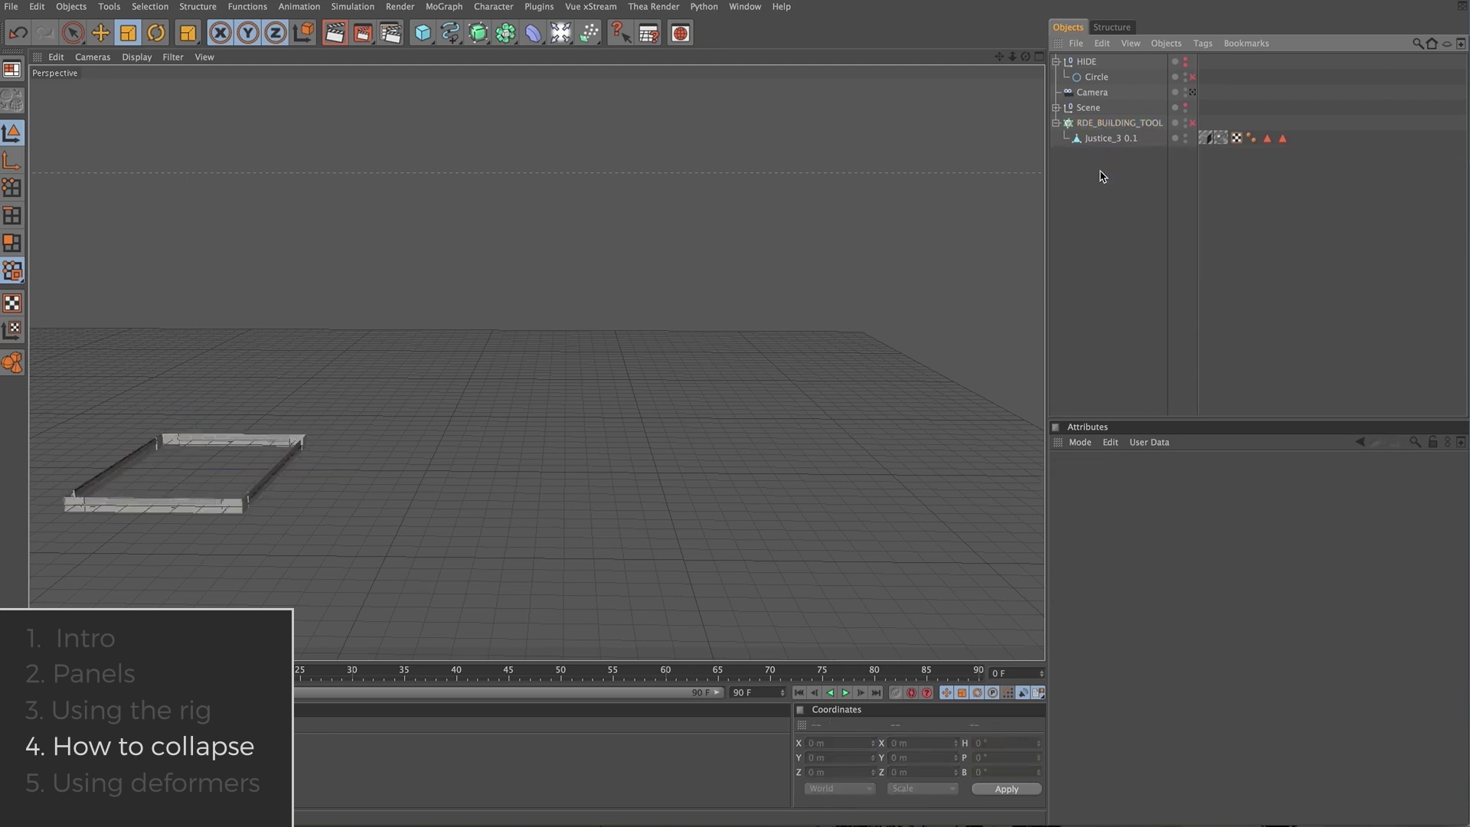
- Re-enable RDE_BUILDING_TOOL, look through the scene Camera, and make the cloner editable, expanding its individual floor meshes
click(1192, 123)
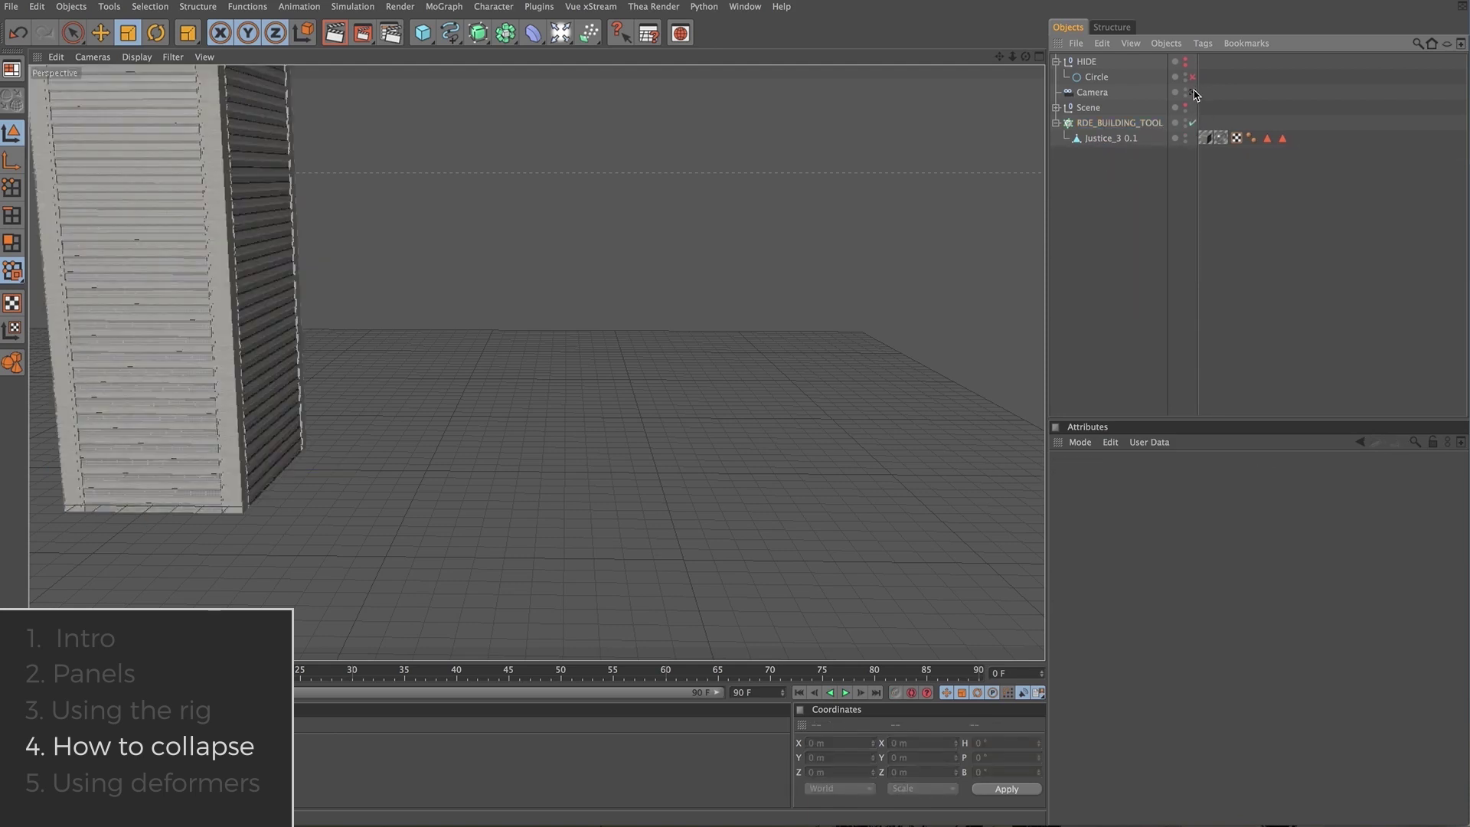
click(1192, 91)
click(1101, 124)
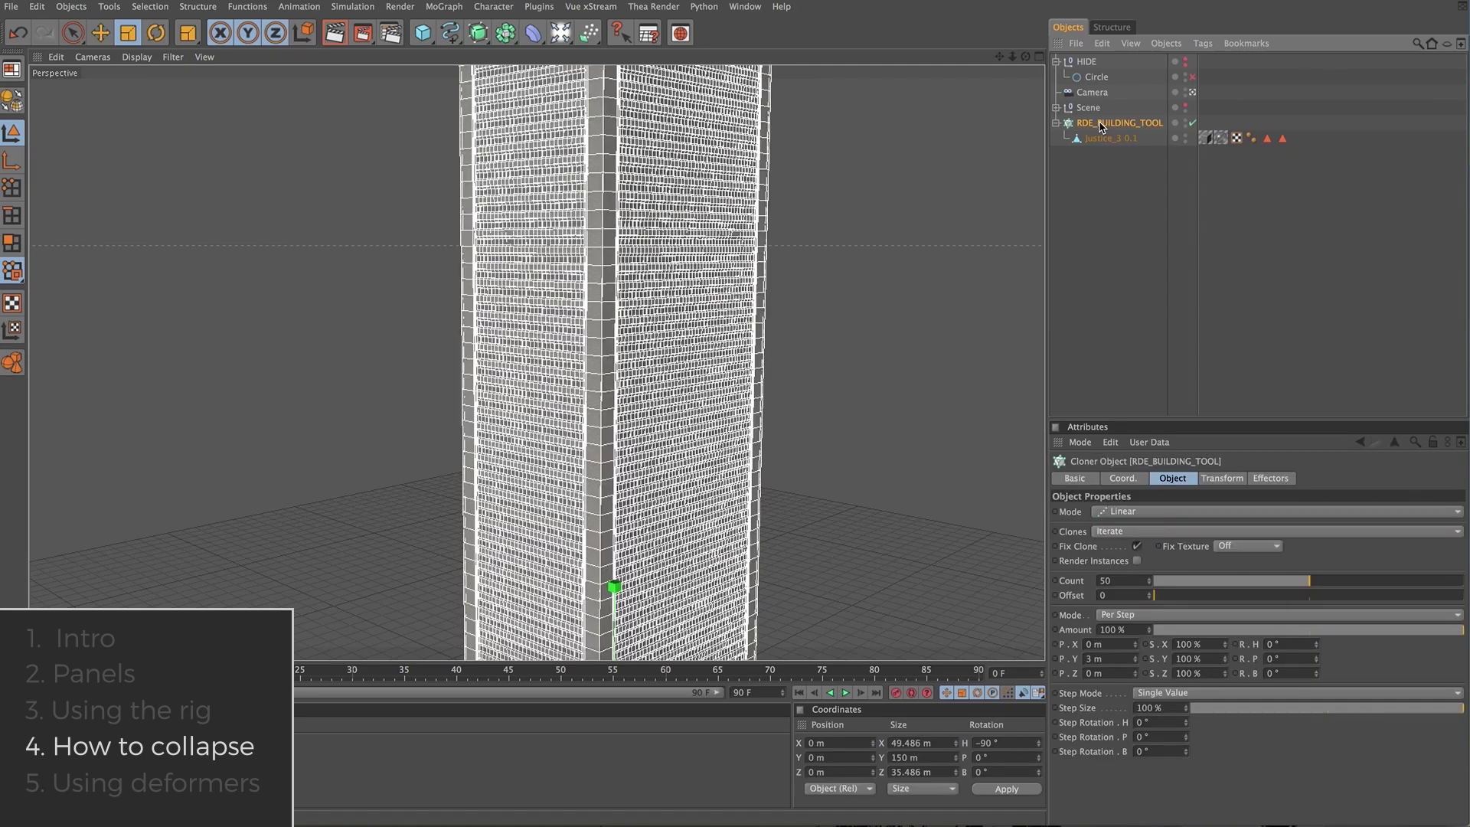
key(c)
click(1057, 123)
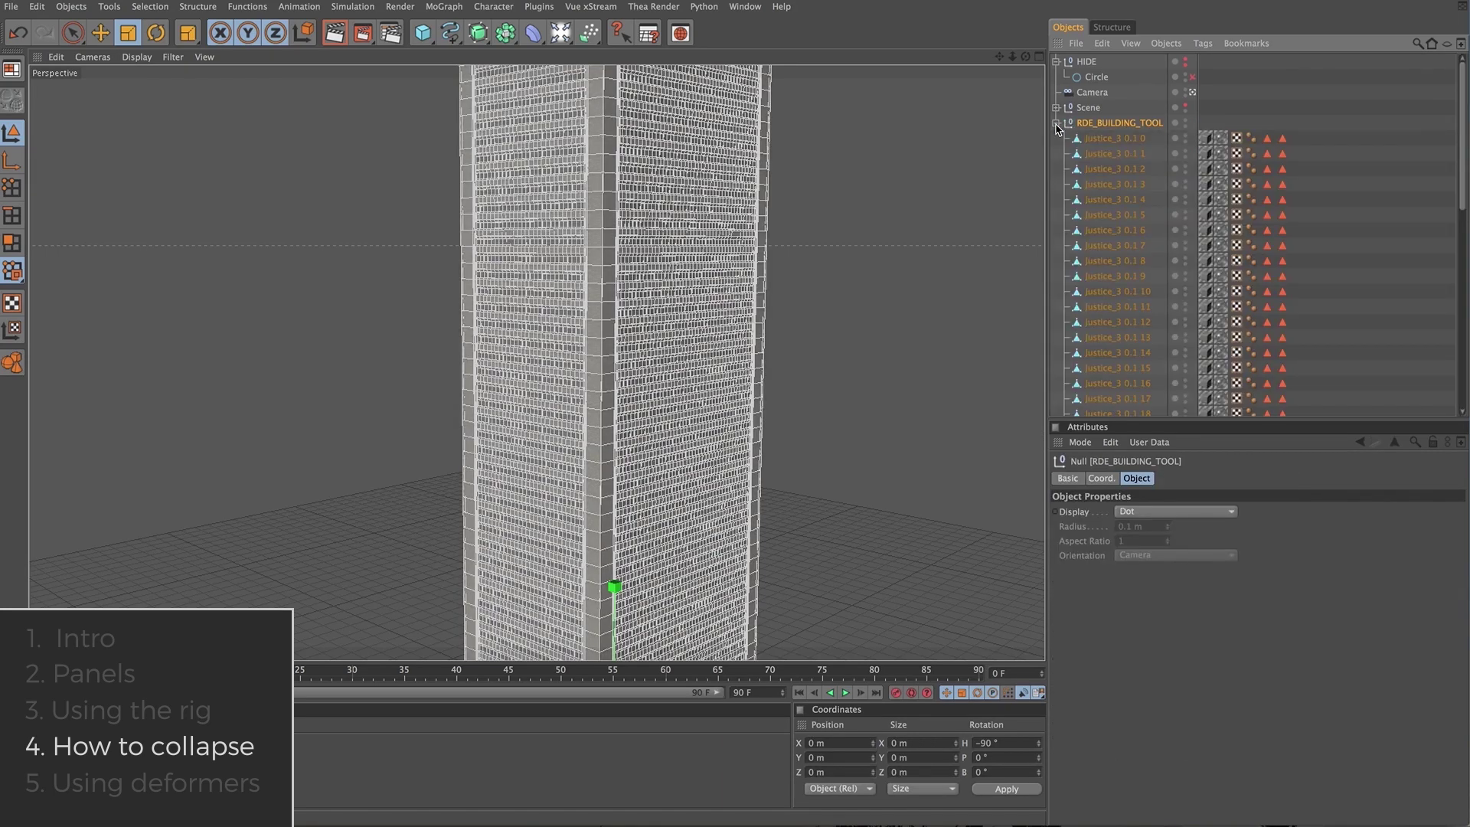
- Merge all floor meshes from Justice_3 0.1 0 to Justice_3 0.1 49 into one object with Connect+Delete
click(1112, 139)
scroll(1112, 146, down, 5)
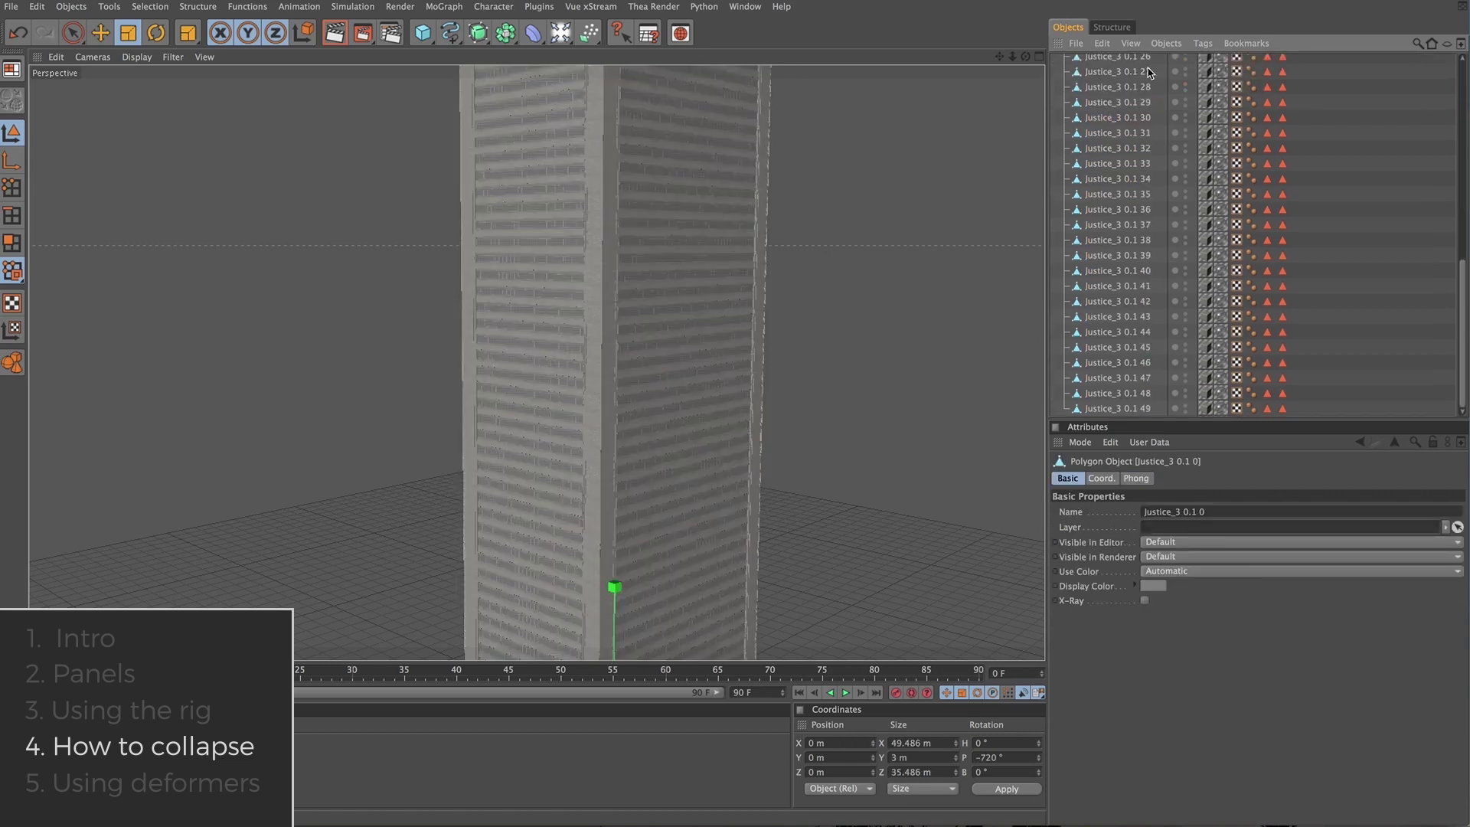
shift+click(1141, 408)
scroll(1136, 352, up, 5)
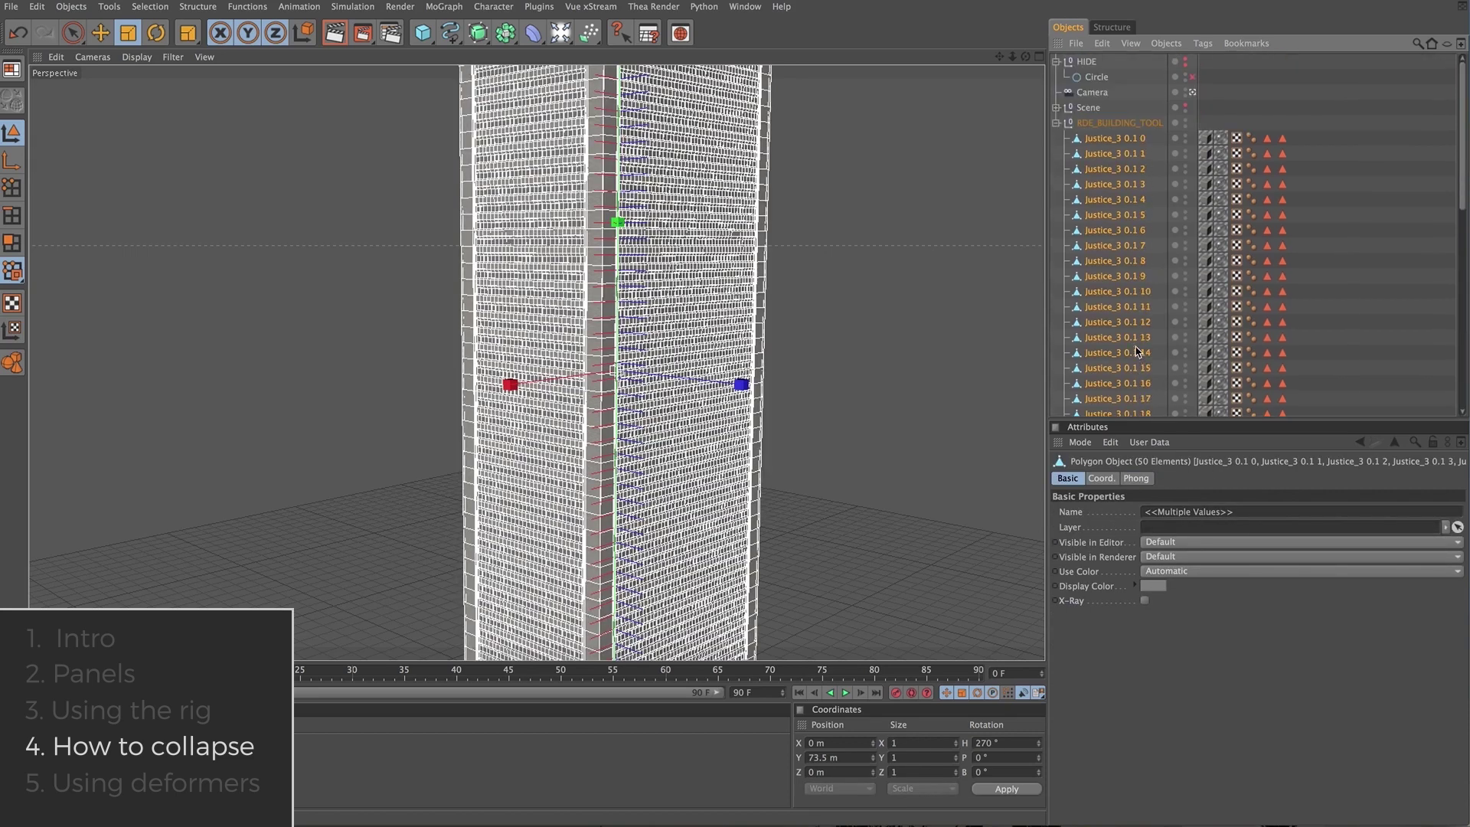
right_click(1117, 143)
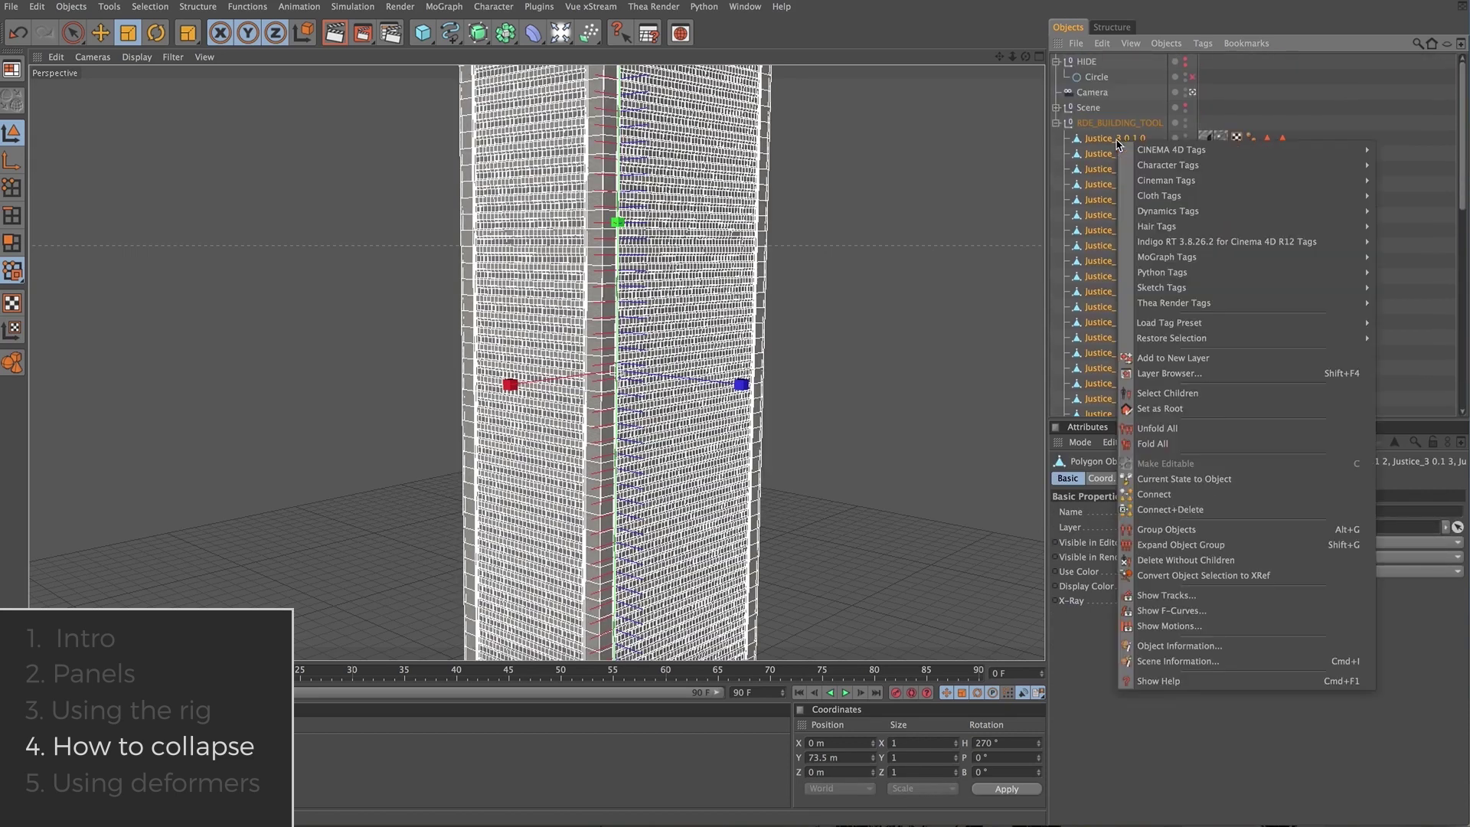
click(1231, 509)
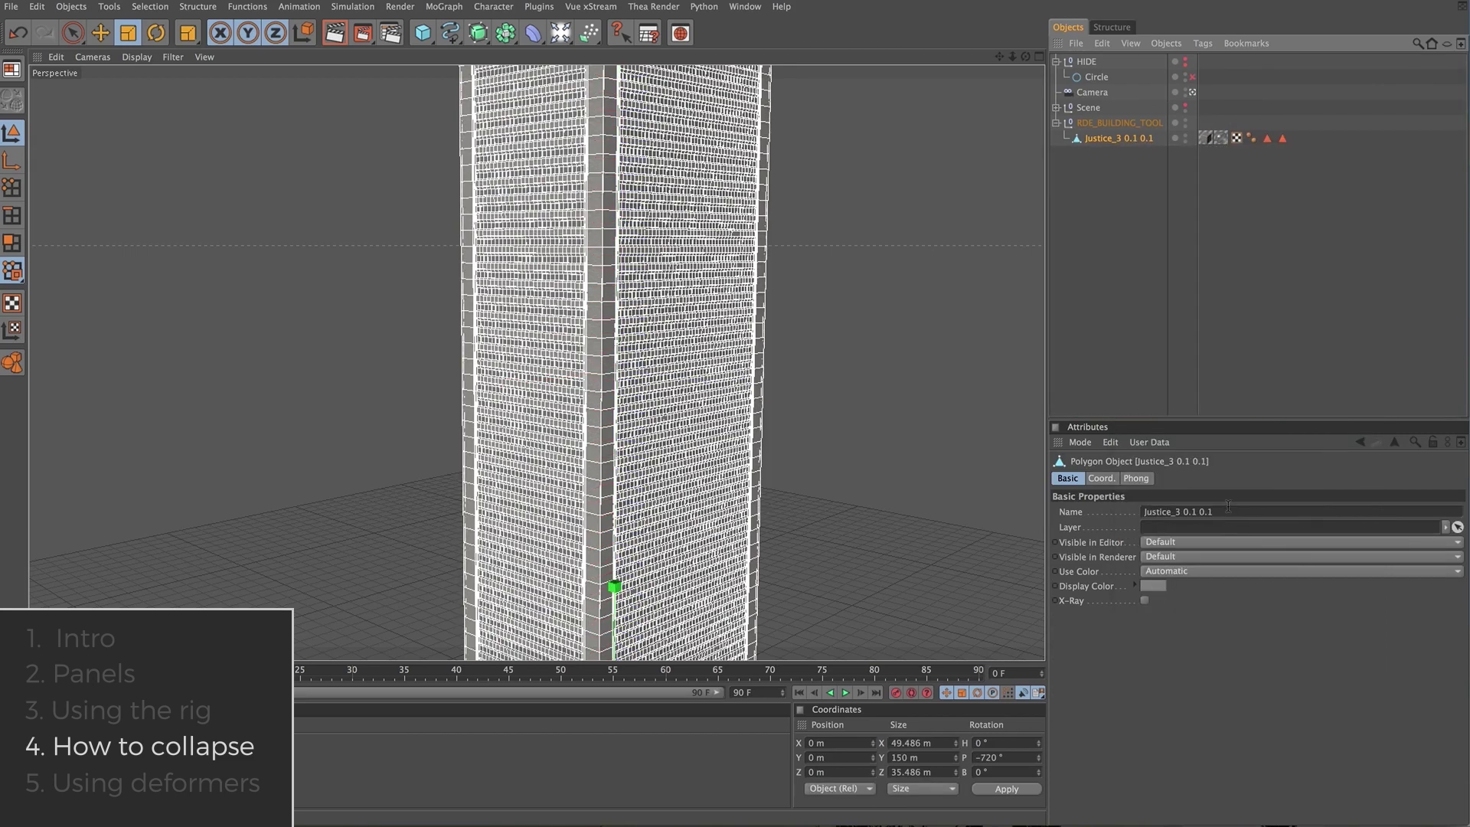
- Check the merged mesh's WALL texture and selection tags, and replace the wall's material with a dark one, rendering the view
click(1206, 138)
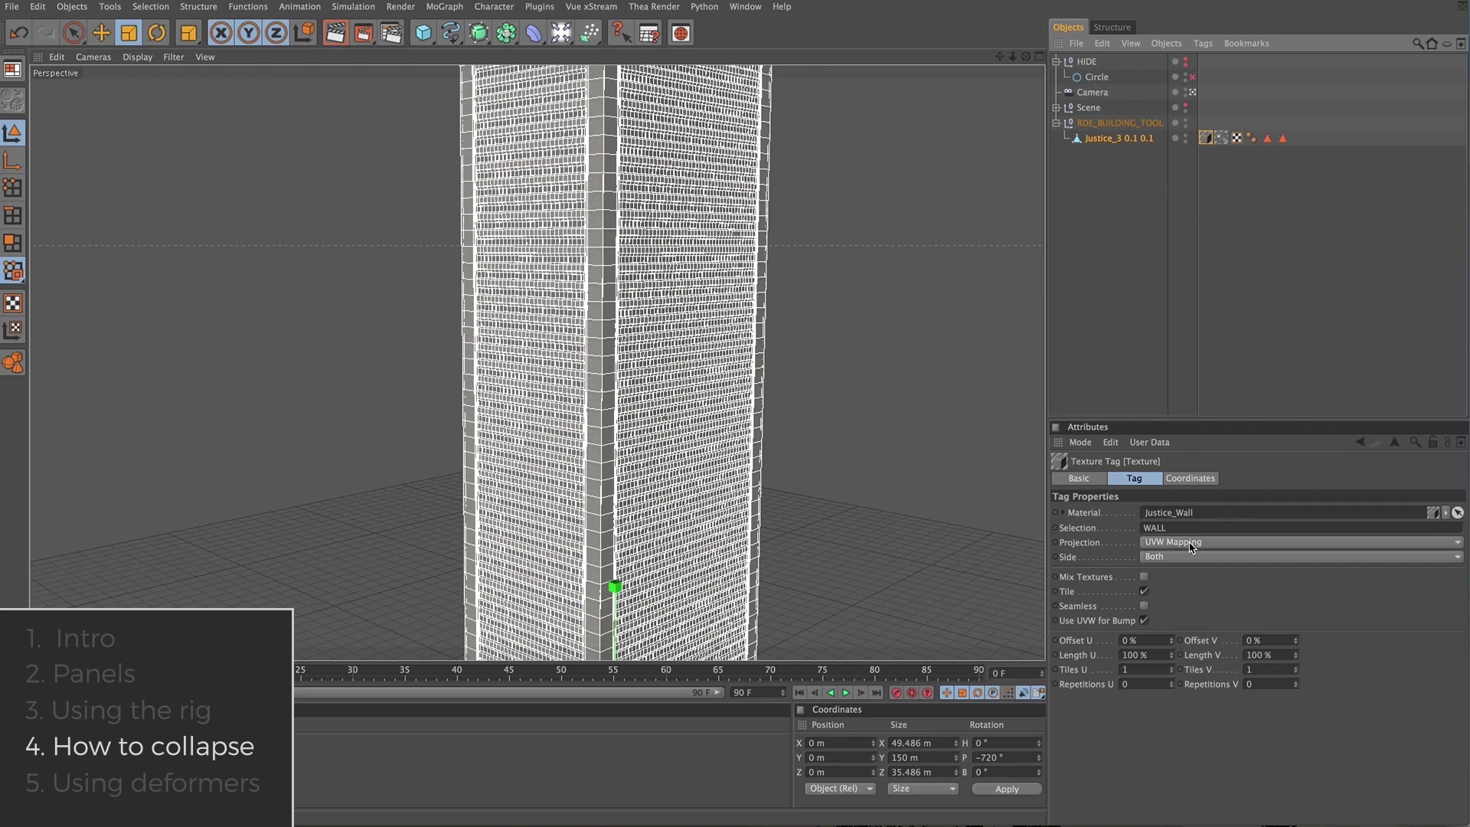
click(1267, 139)
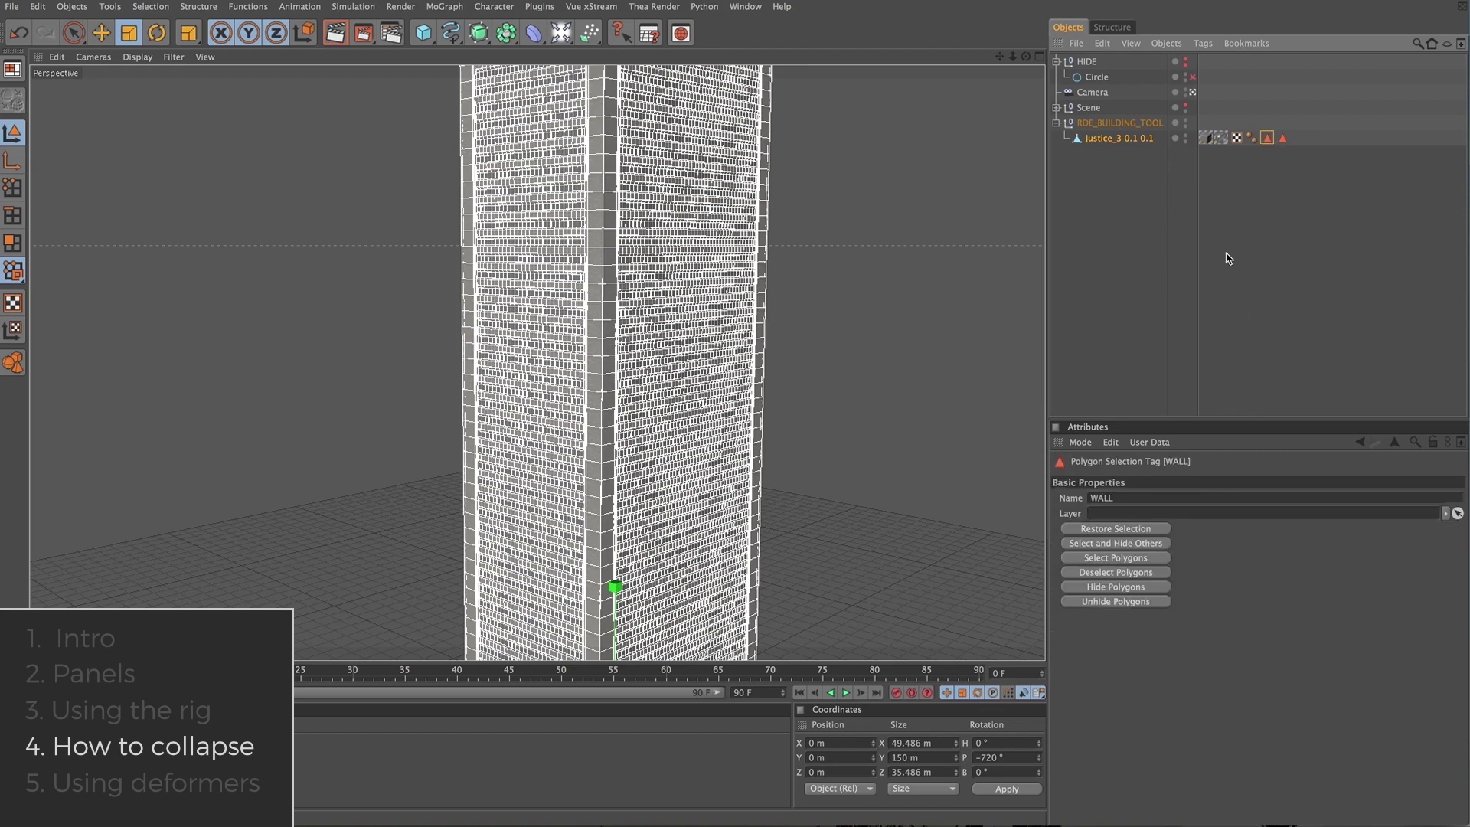
click(1229, 405)
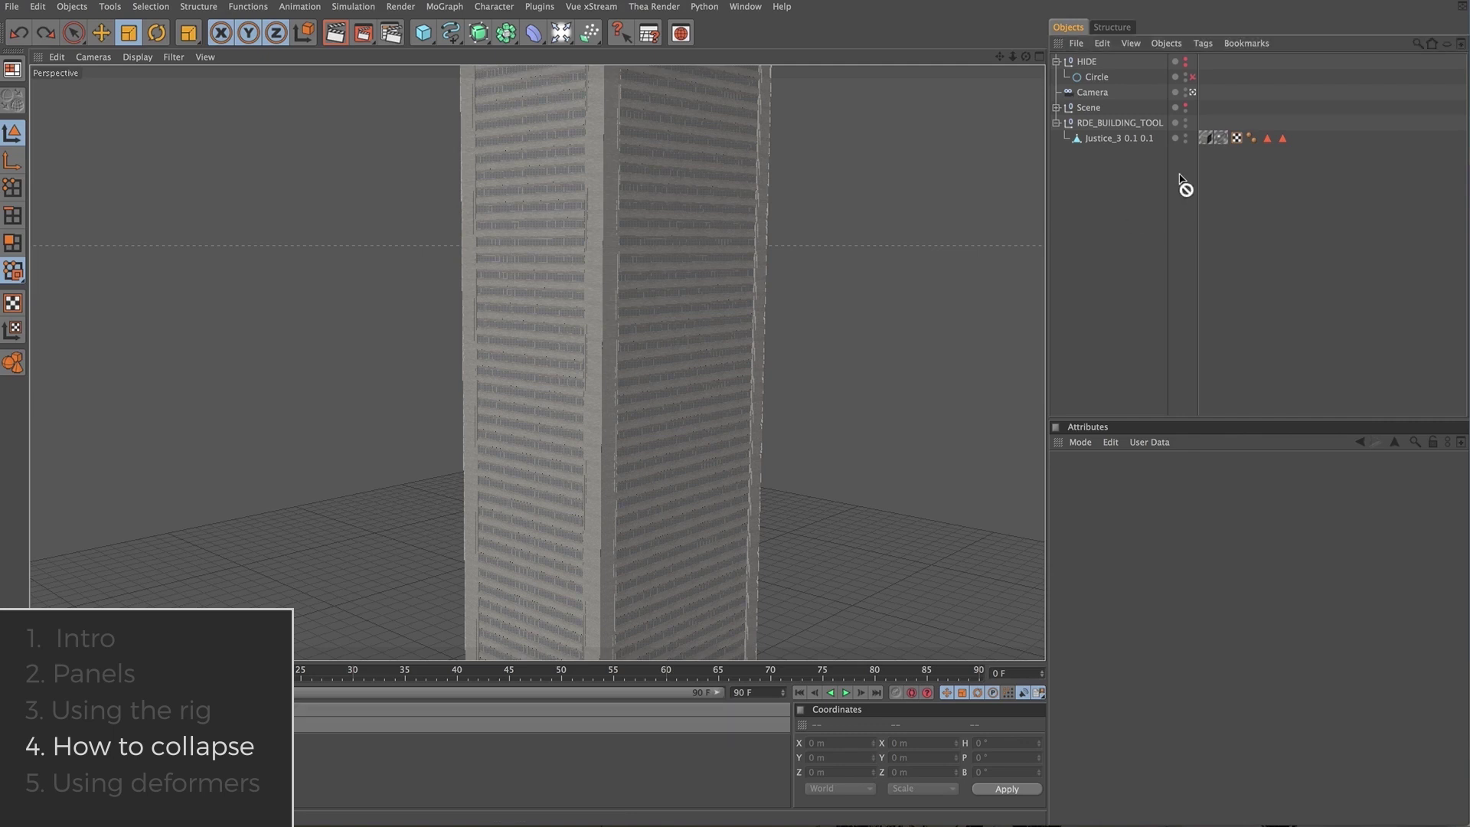
drag(1207, 137, 1206, 138)
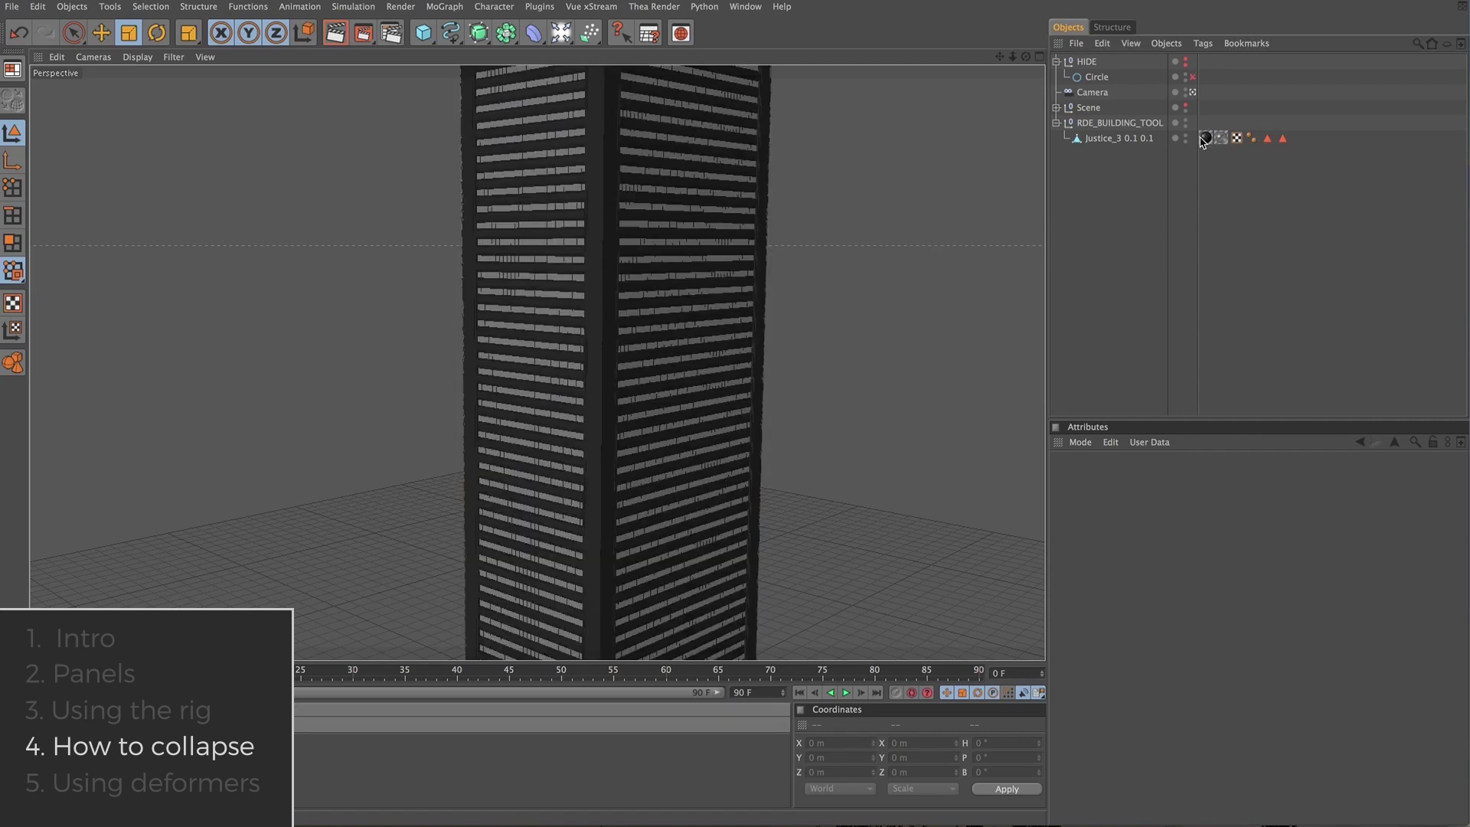
click(340, 35)
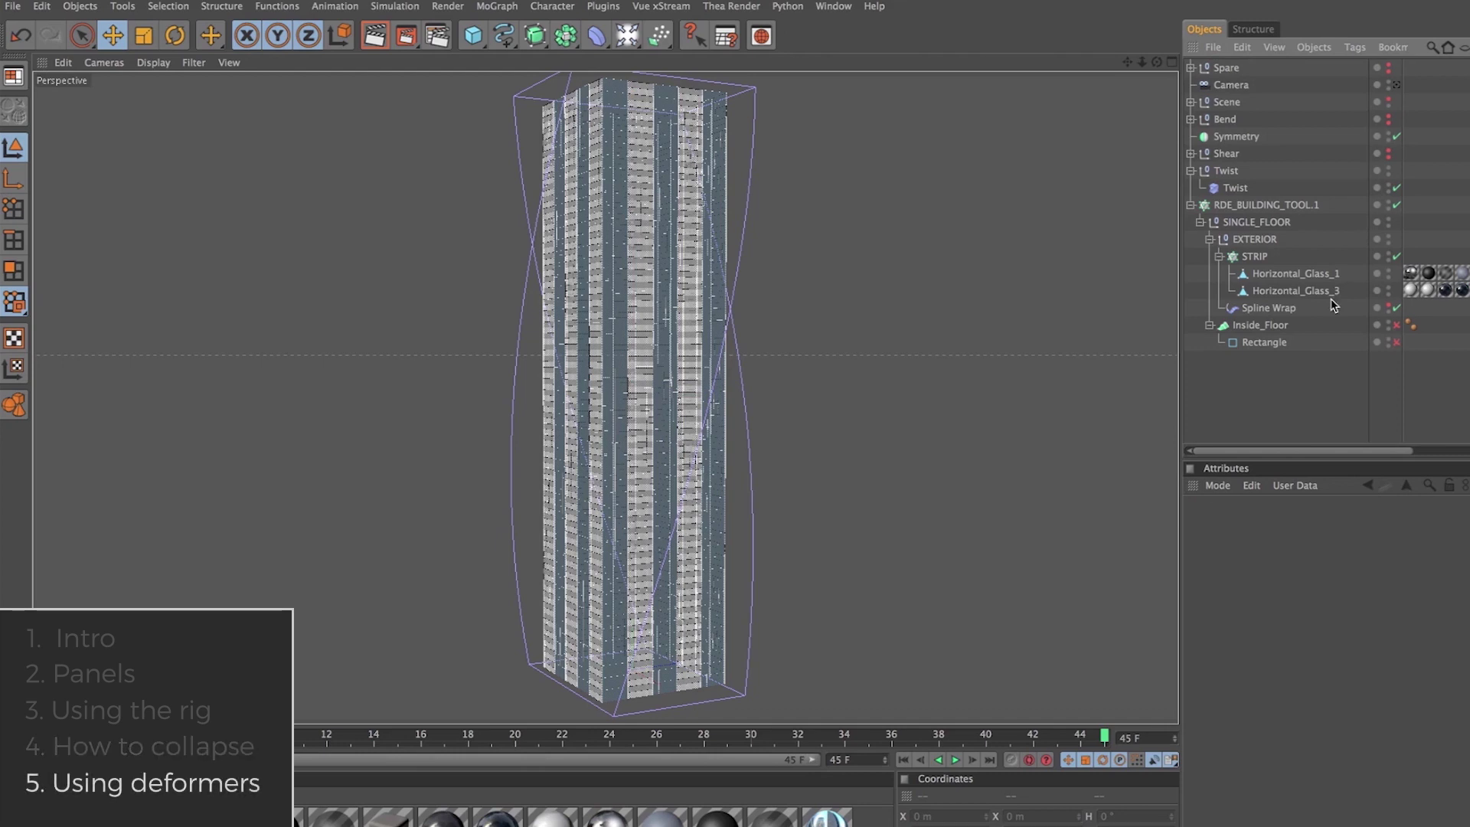
- Place RDE_BUILDING_TOOL.1 inside the Twist group above the Twist deformer and render the twisted tower
click(1238, 205)
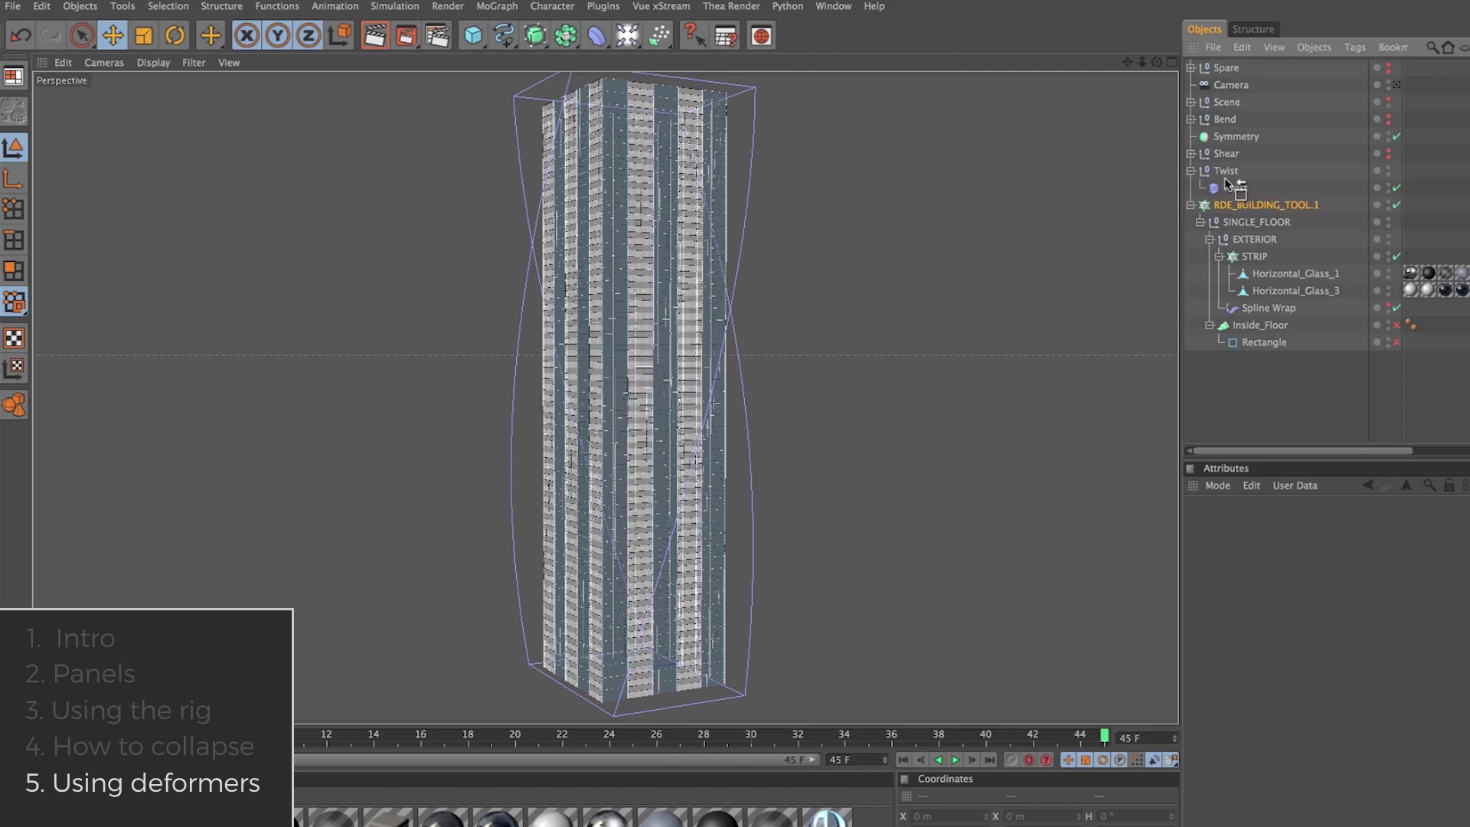
drag(1224, 177, 1225, 179)
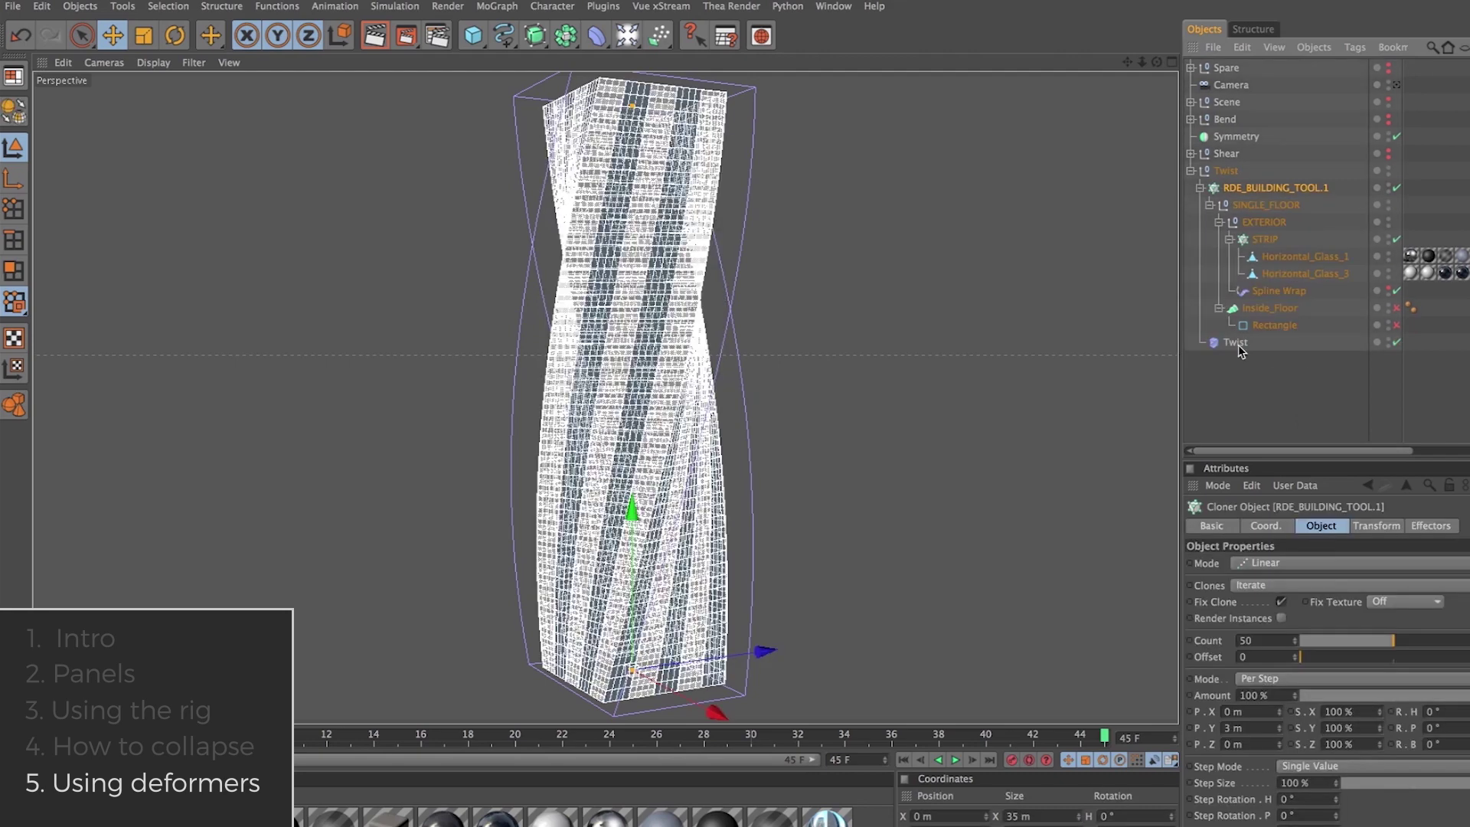
click(1240, 358)
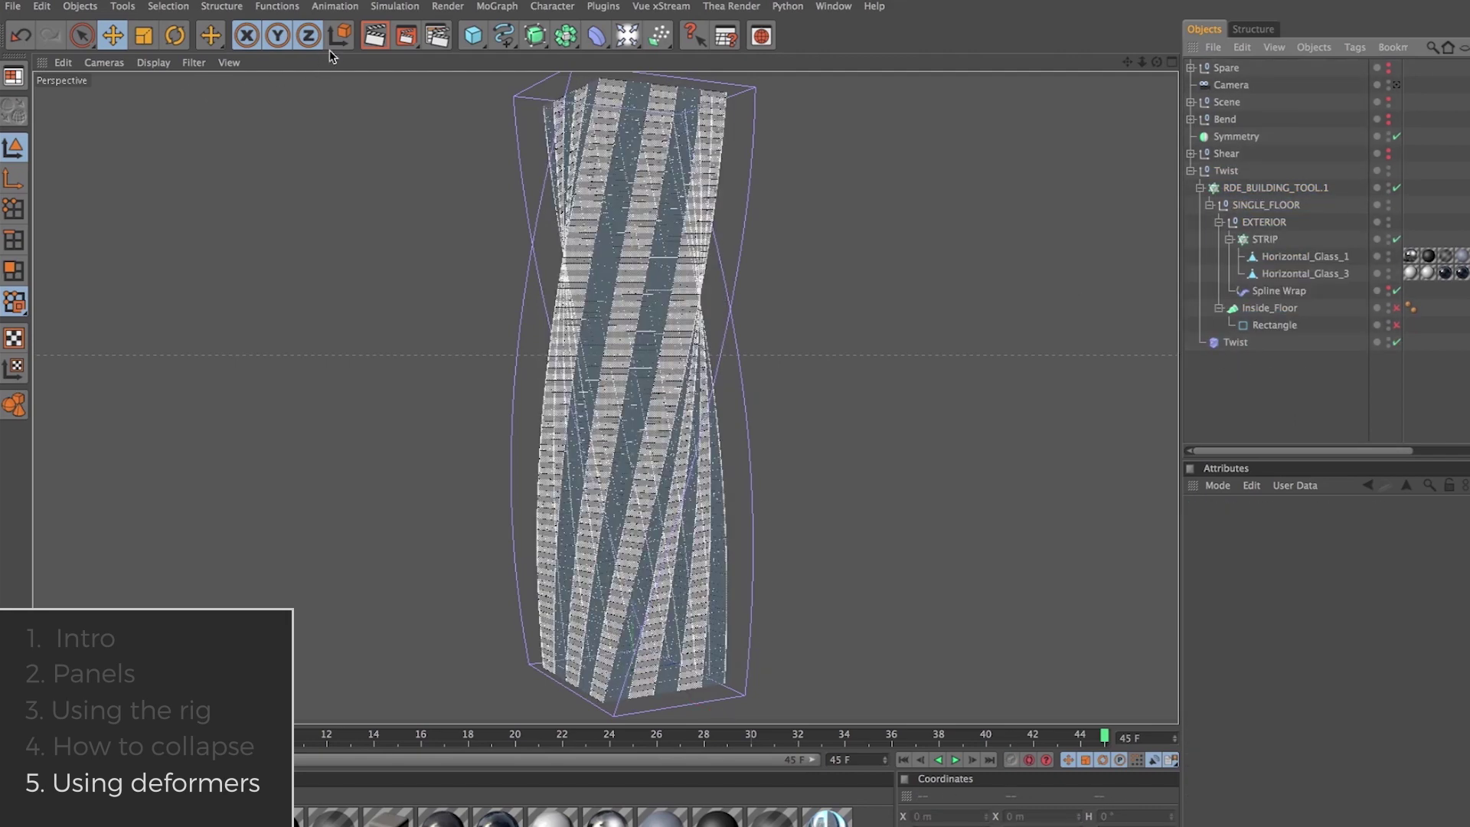
click(370, 34)
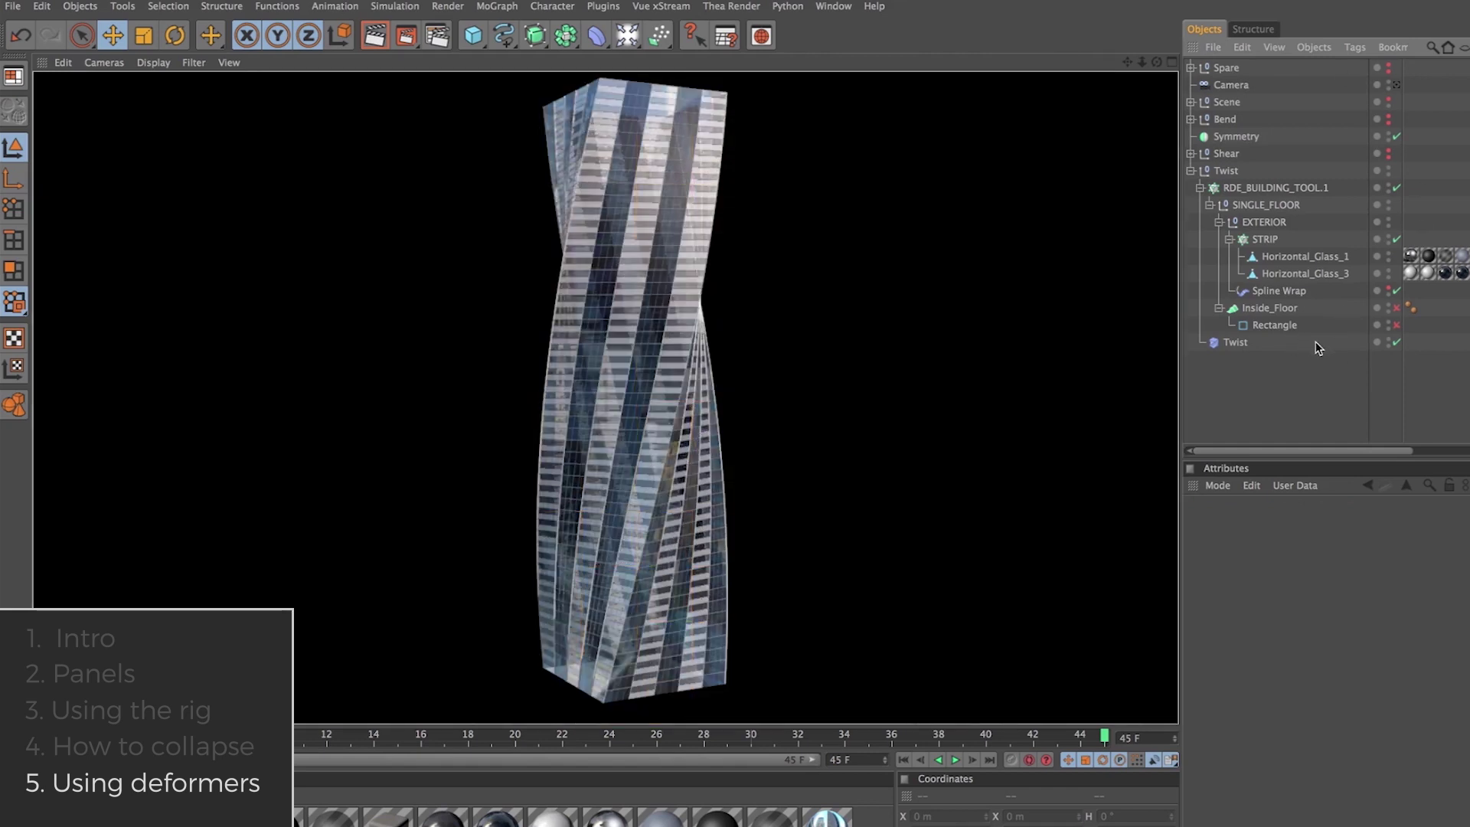
- Set the Twist deformer's angle to 270° and render the tower again
click(1242, 343)
double_click(1270, 594)
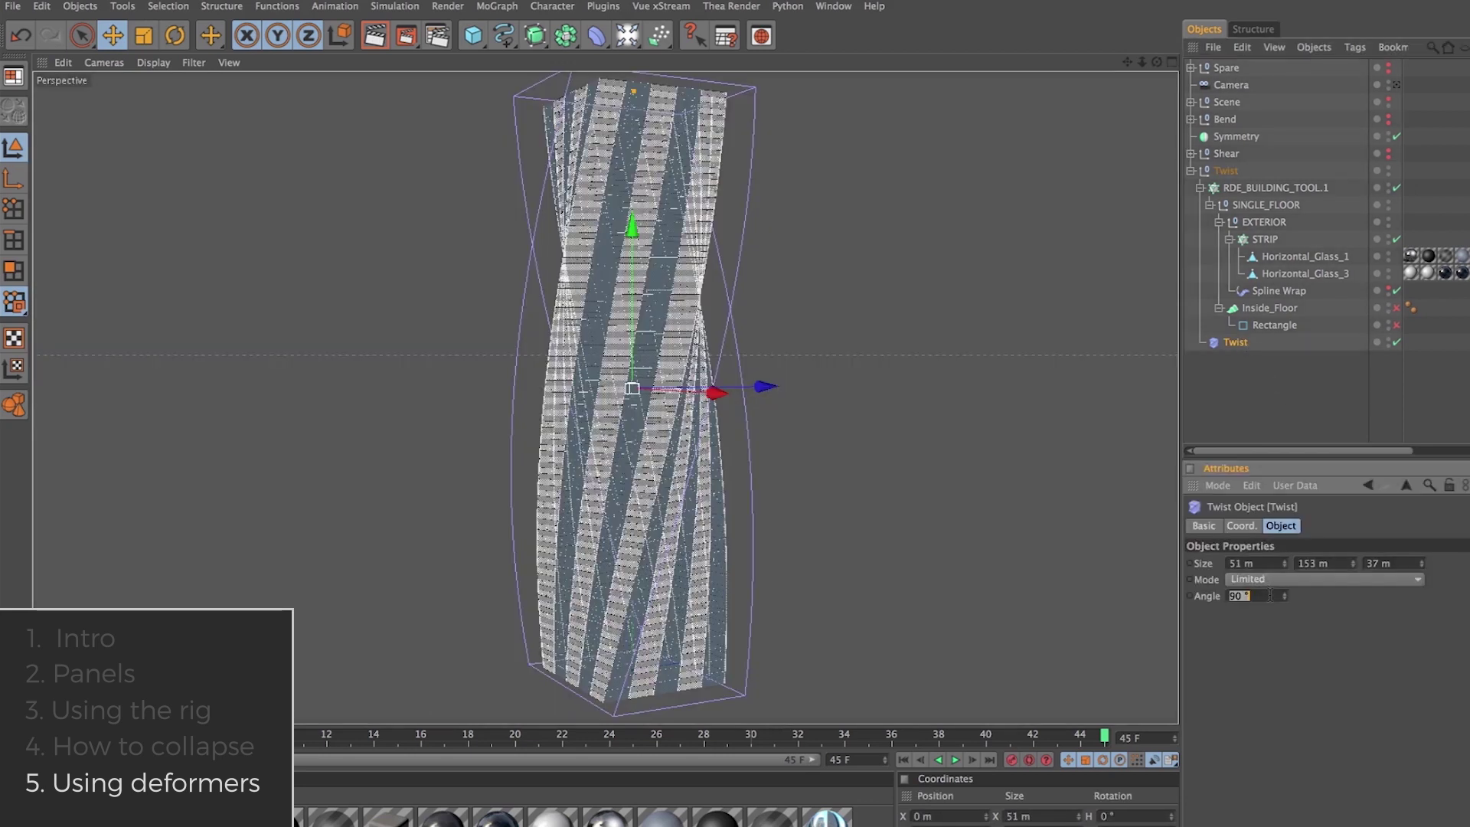
text(27)
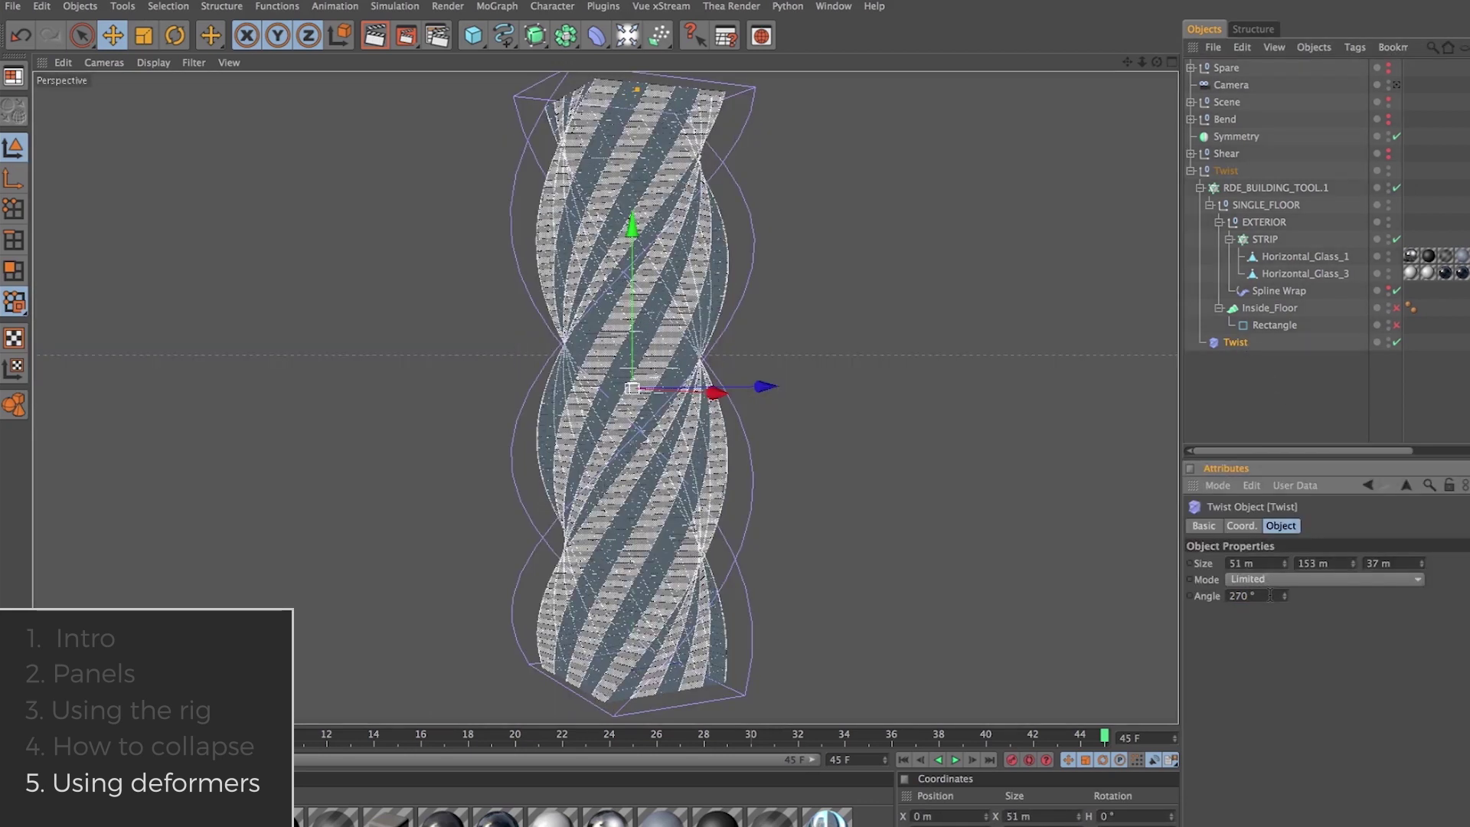
click(375, 35)
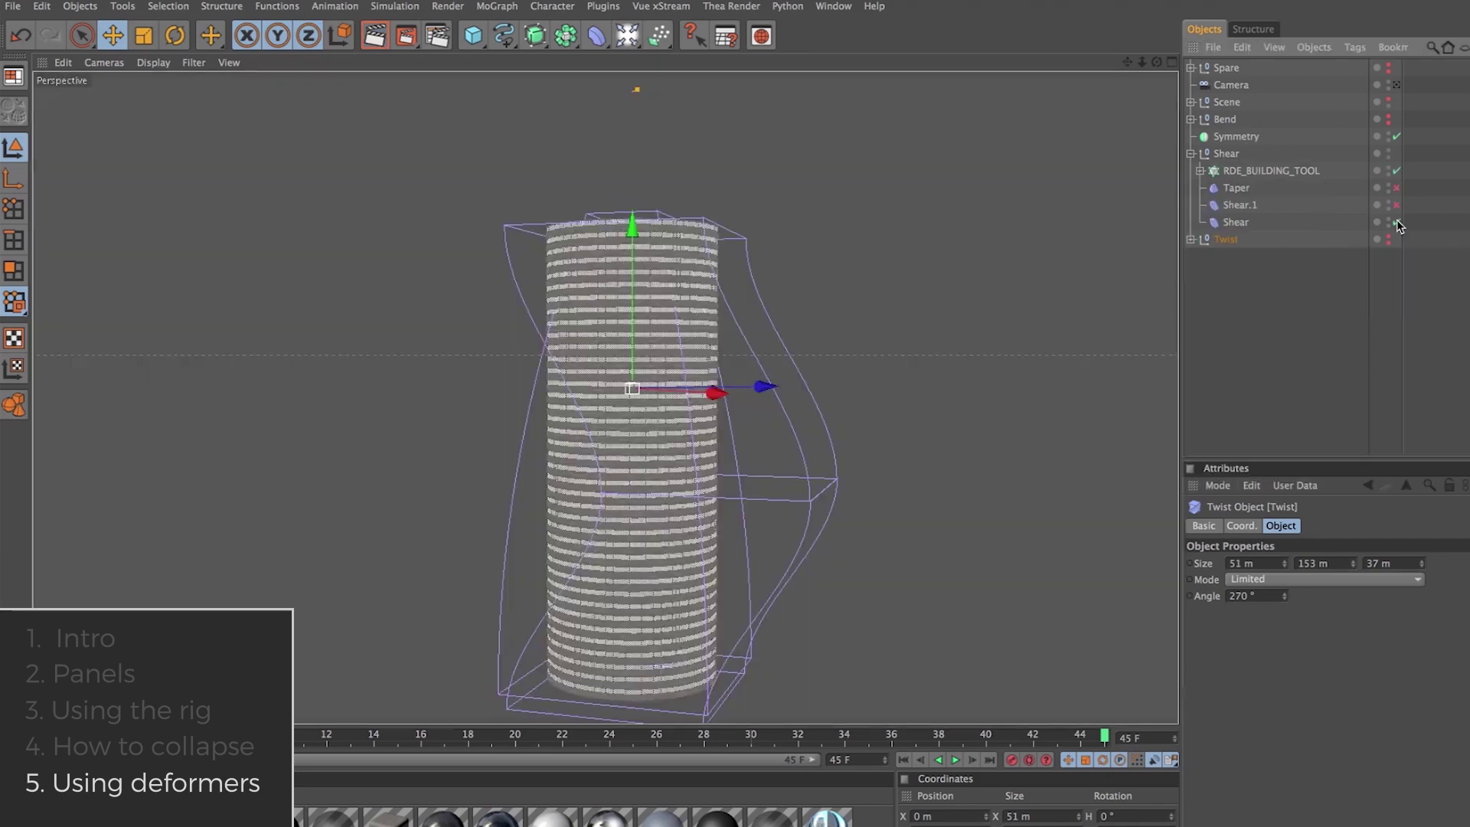
- Enable the Shear, Shear.1 and Taper deformers, and nest the Shear group under Symmetry, rendering the mirrored towers
click(1396, 222)
click(1397, 205)
click(1396, 187)
drag(1228, 153, 1235, 136)
click(1296, 273)
click(388, 45)
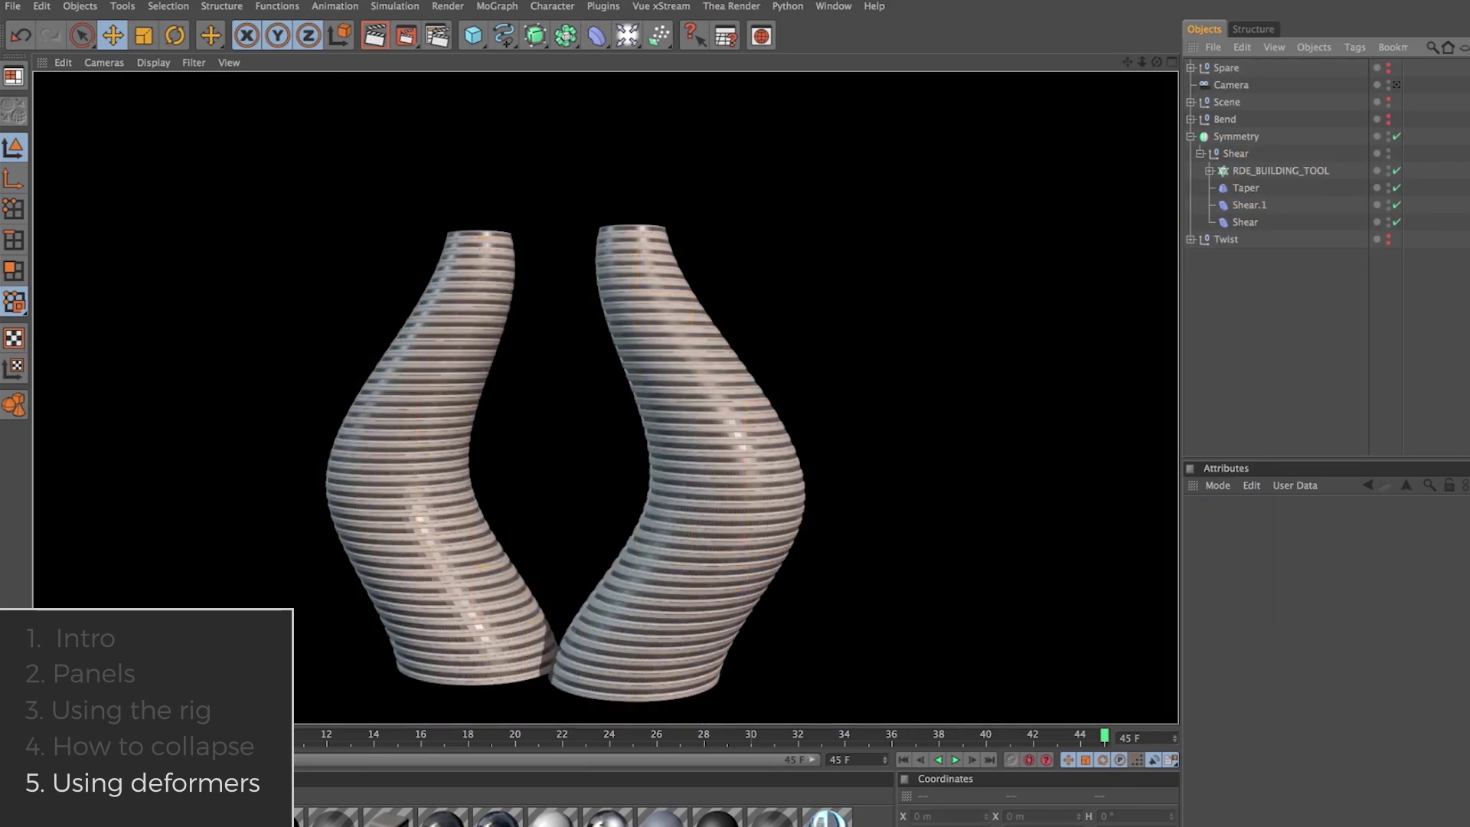
- Switch to the web browser and examine the reference photo of the ornate facade with curved balconies
key(alt+Tab)
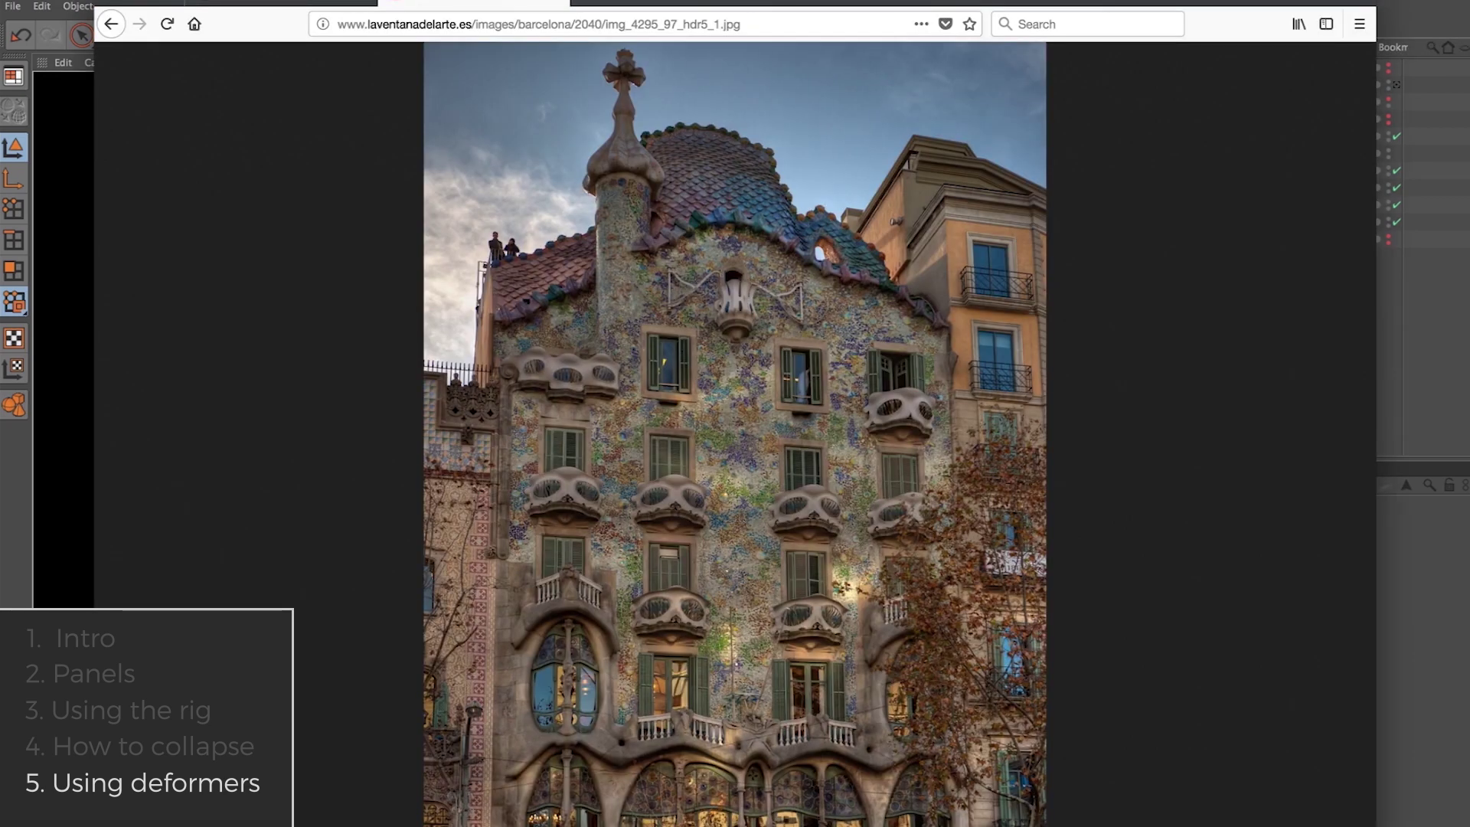
click(272, 3)
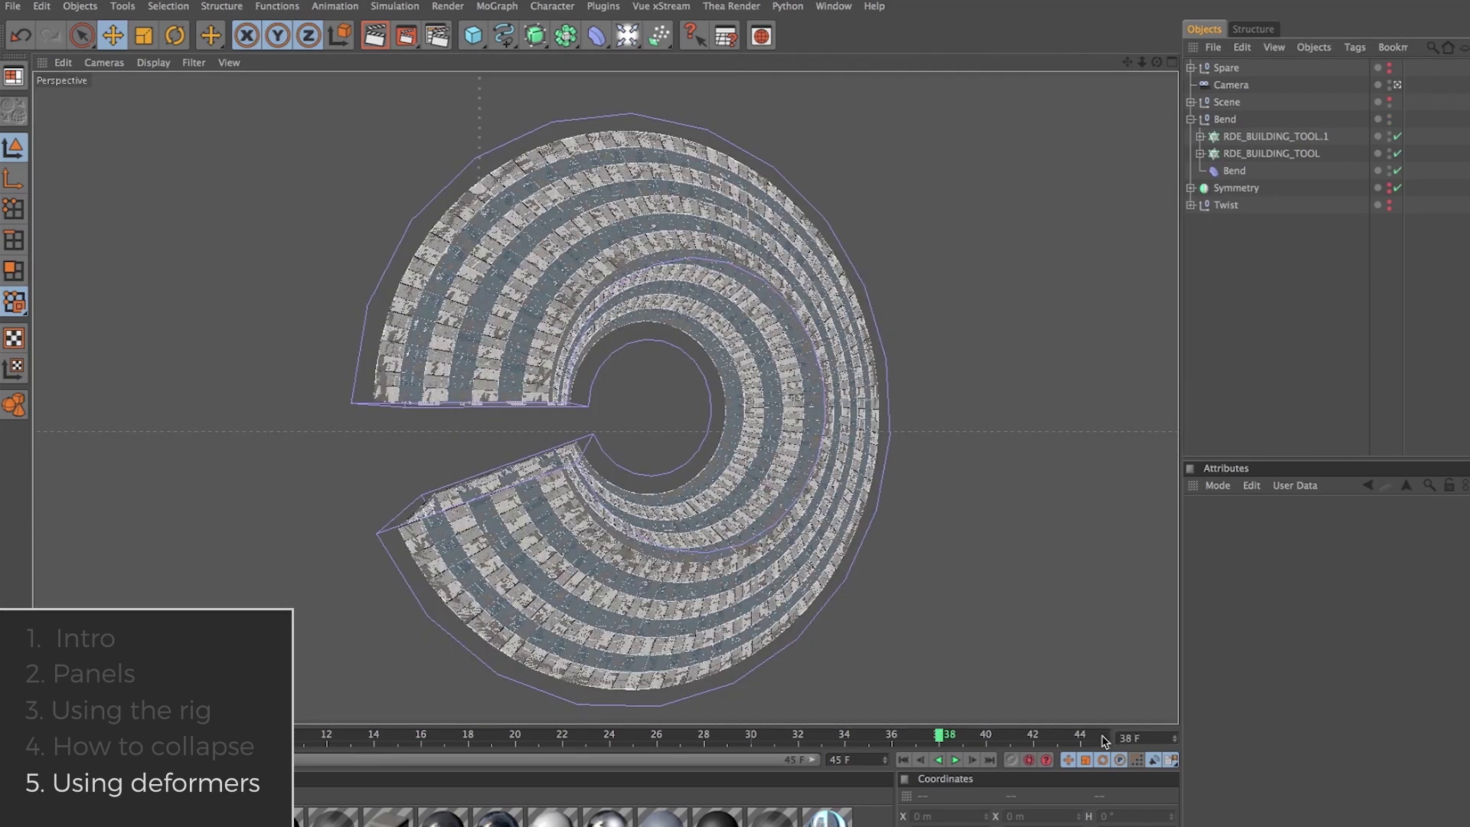
- Go to frame 45 of the Bend animation and render the tower bent into a closed ring
click(1105, 739)
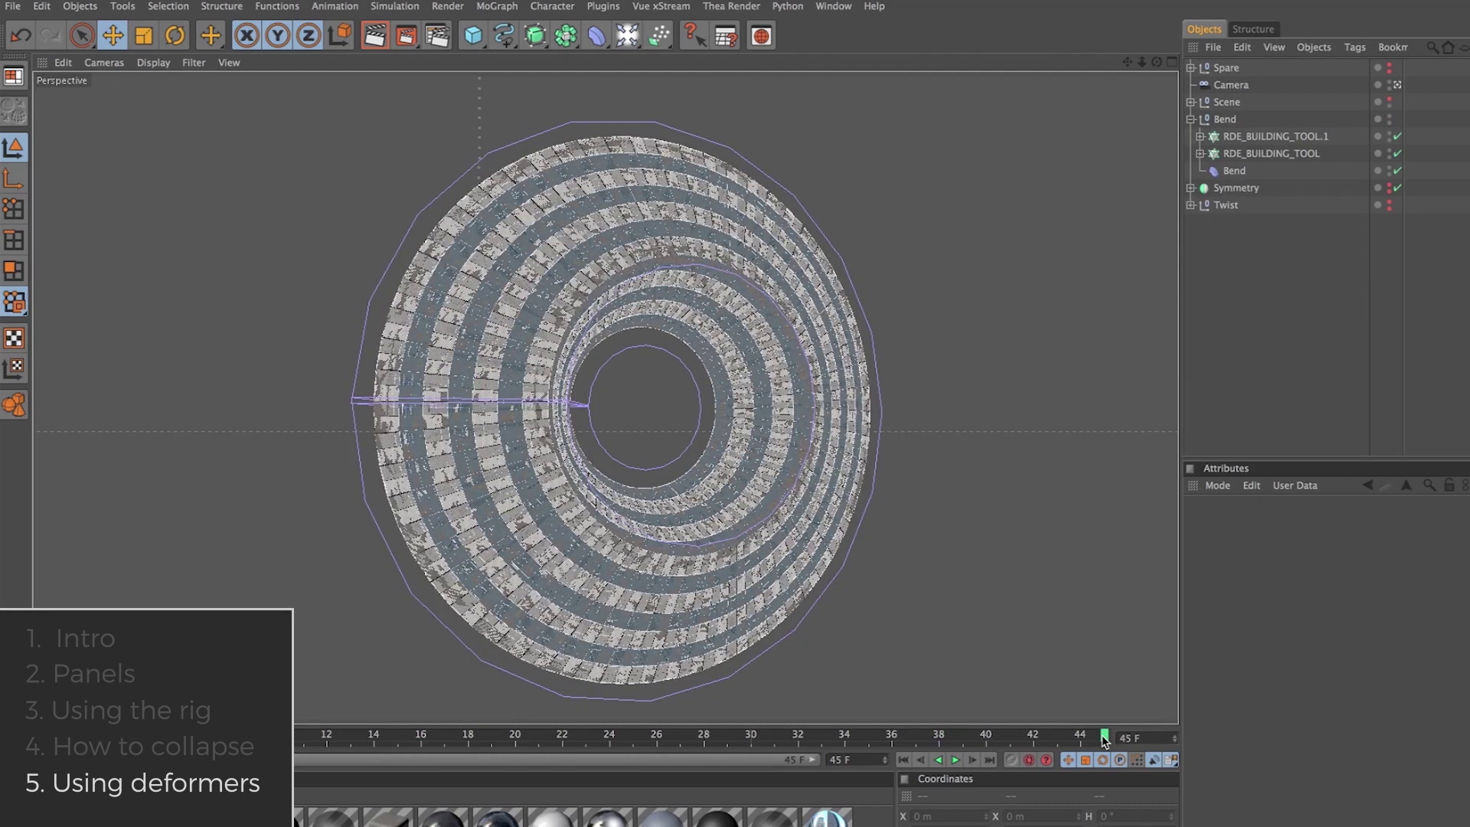
click(377, 40)
- Move Horizontal_Glass_3 out of the second tower's STRIP cloner to above the Bend group, and render the bent ring
click(1200, 153)
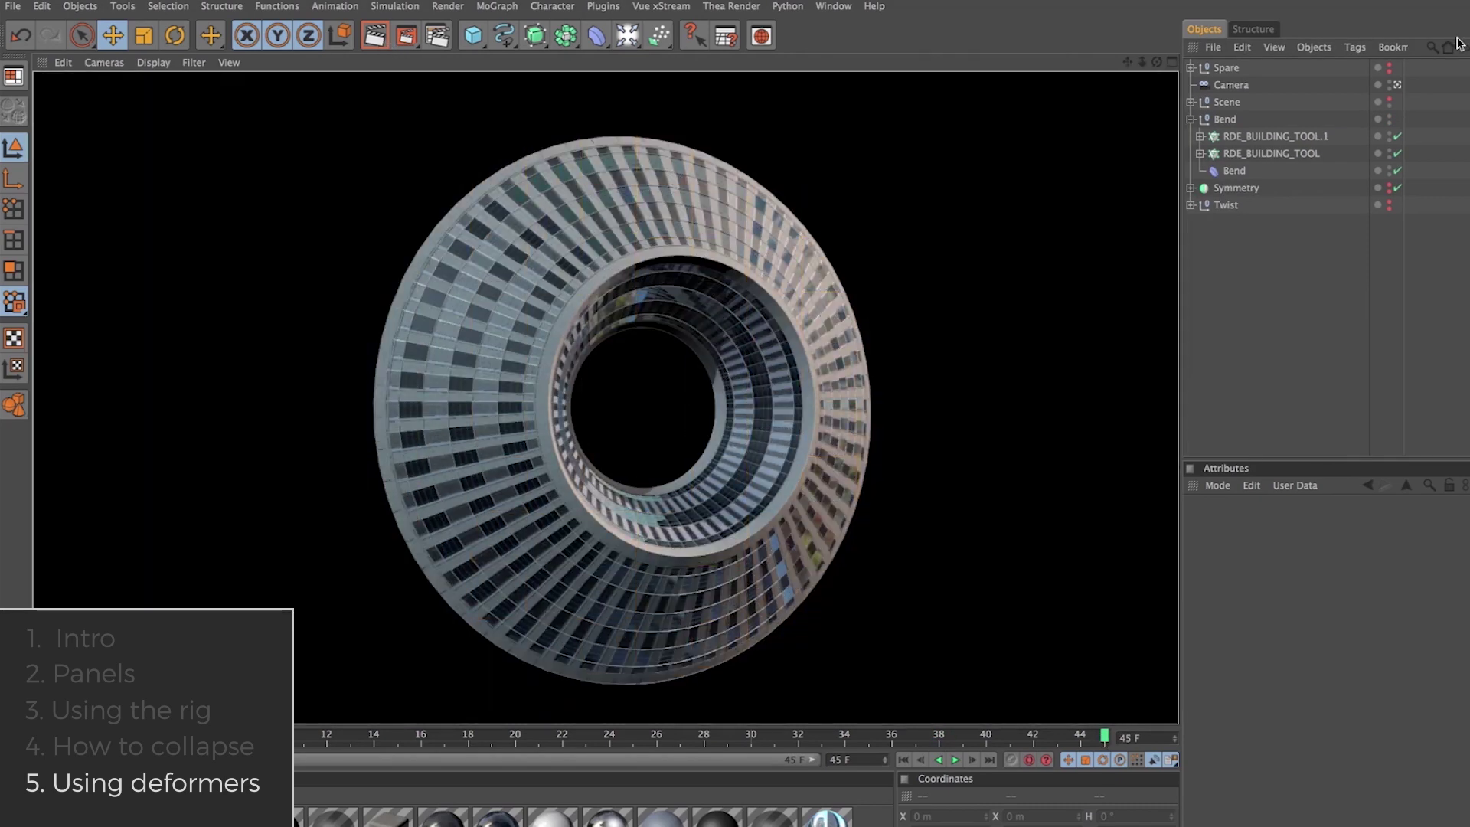
click(1311, 239)
drag(1311, 238, 1284, 188)
drag(1230, 121, 1229, 113)
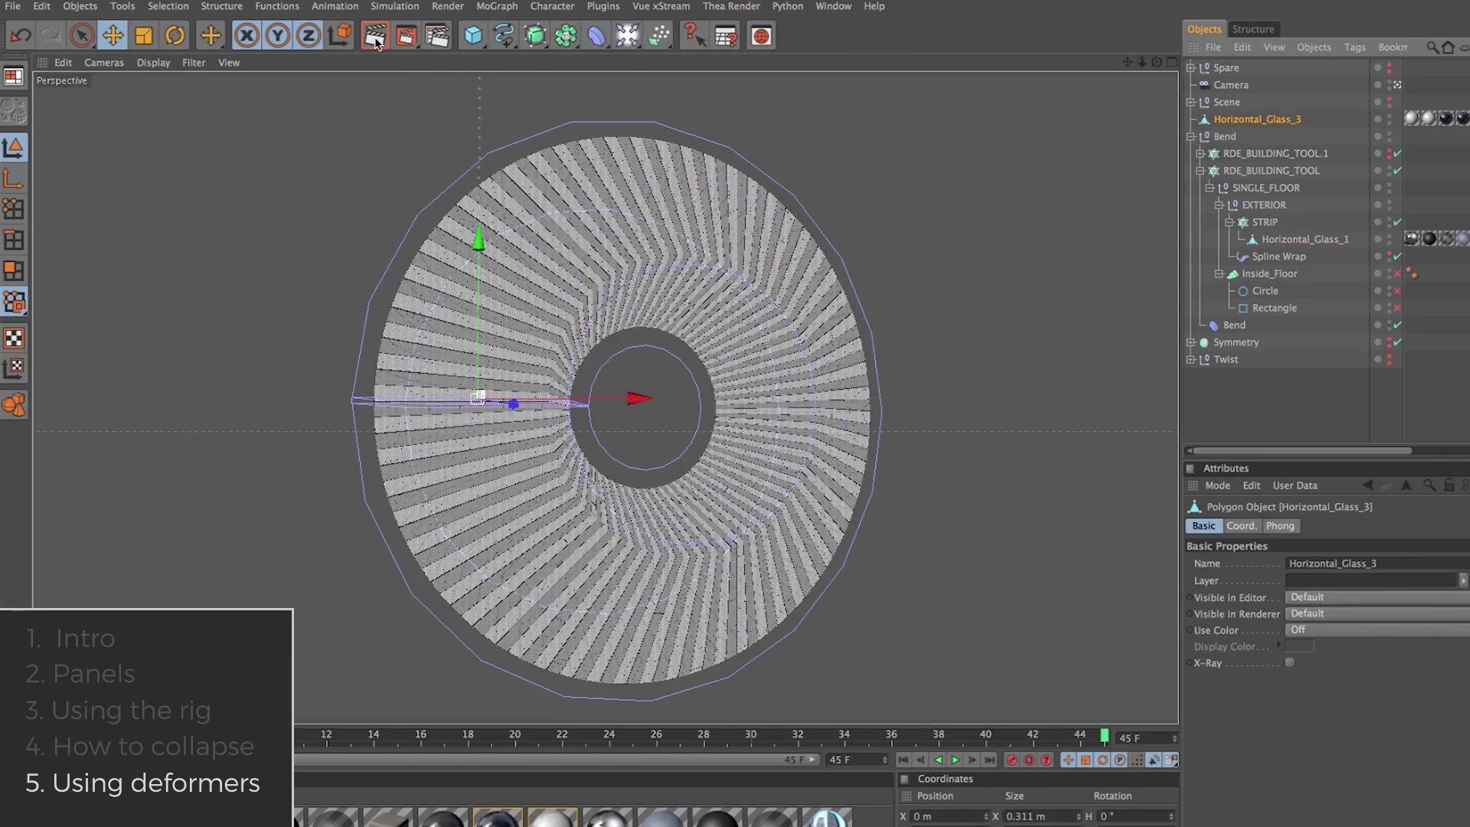
click(375, 40)
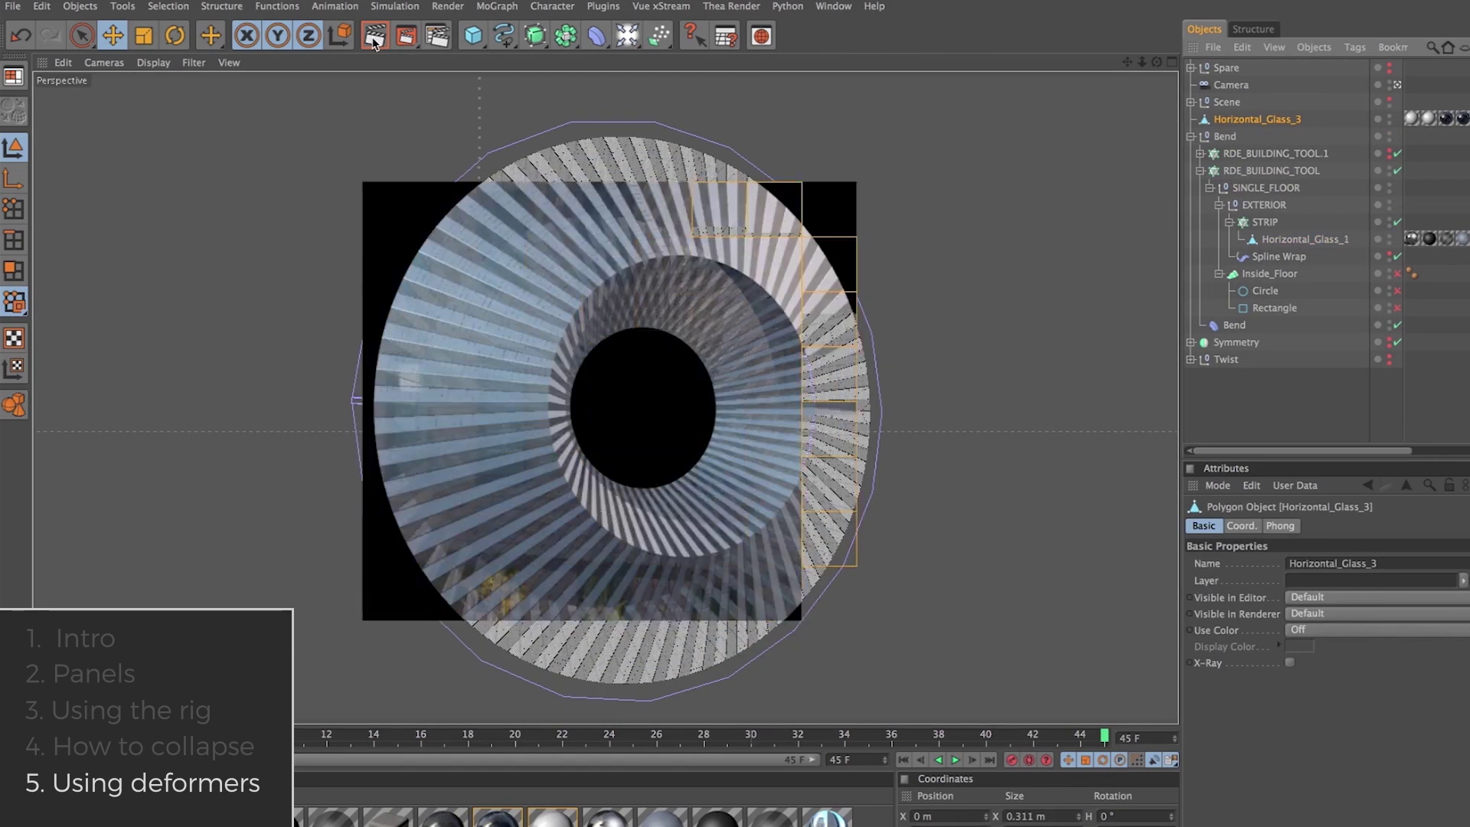